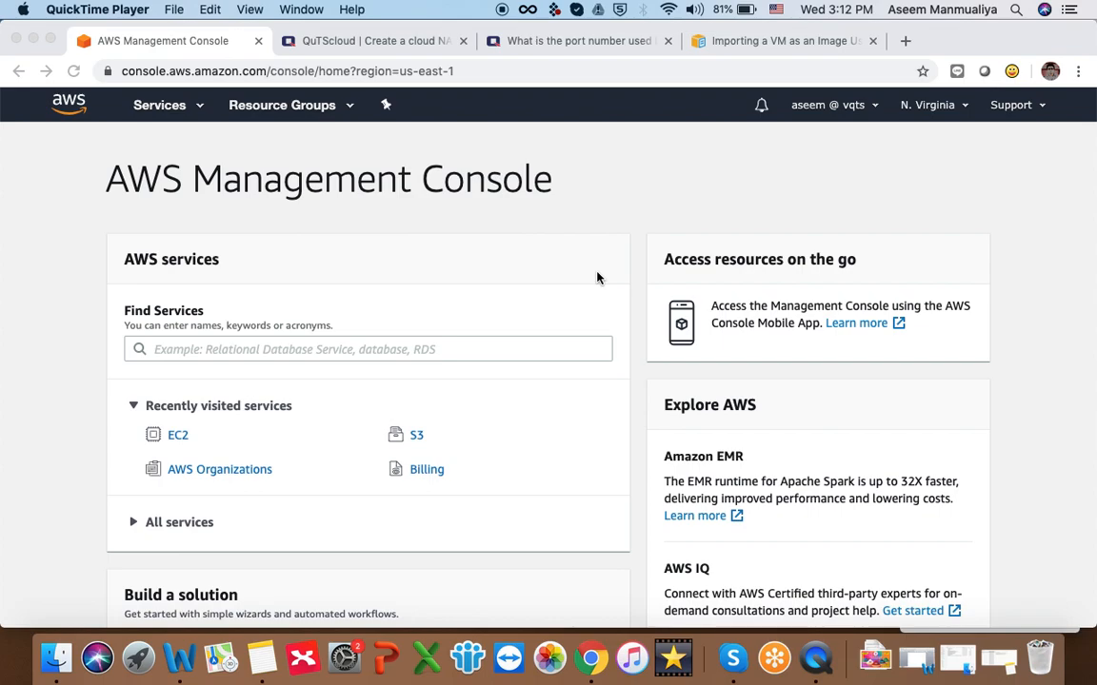
Step: Open the EC2 service from the AWS Management Console and show its list of instances
left_click(450, 71)
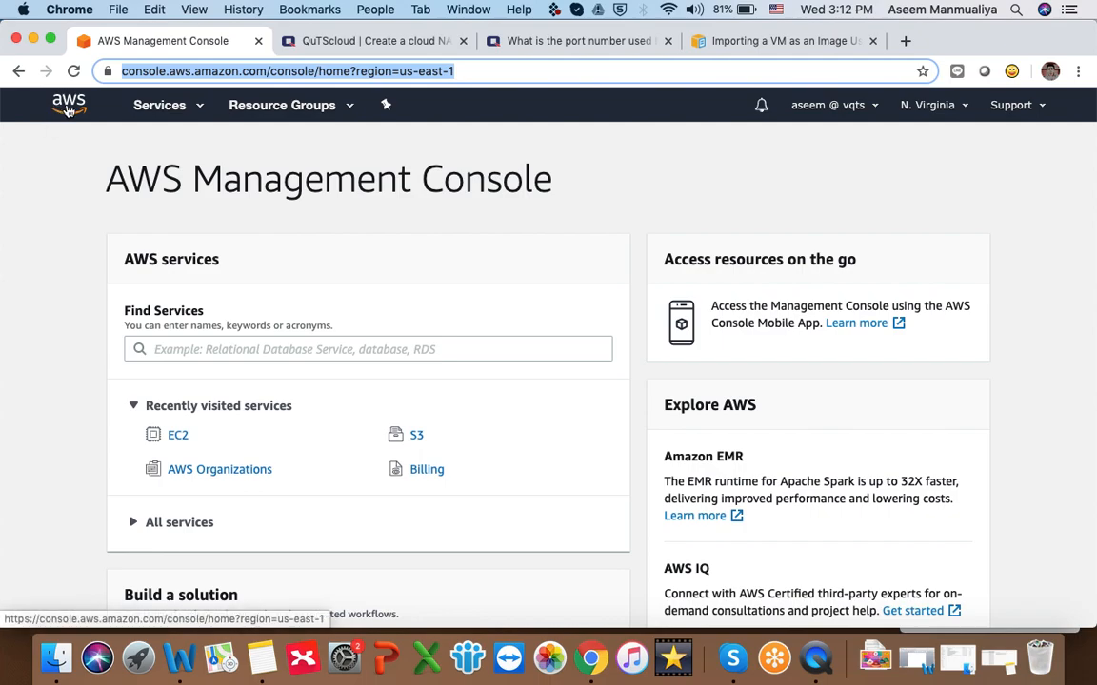
left_click(181, 107)
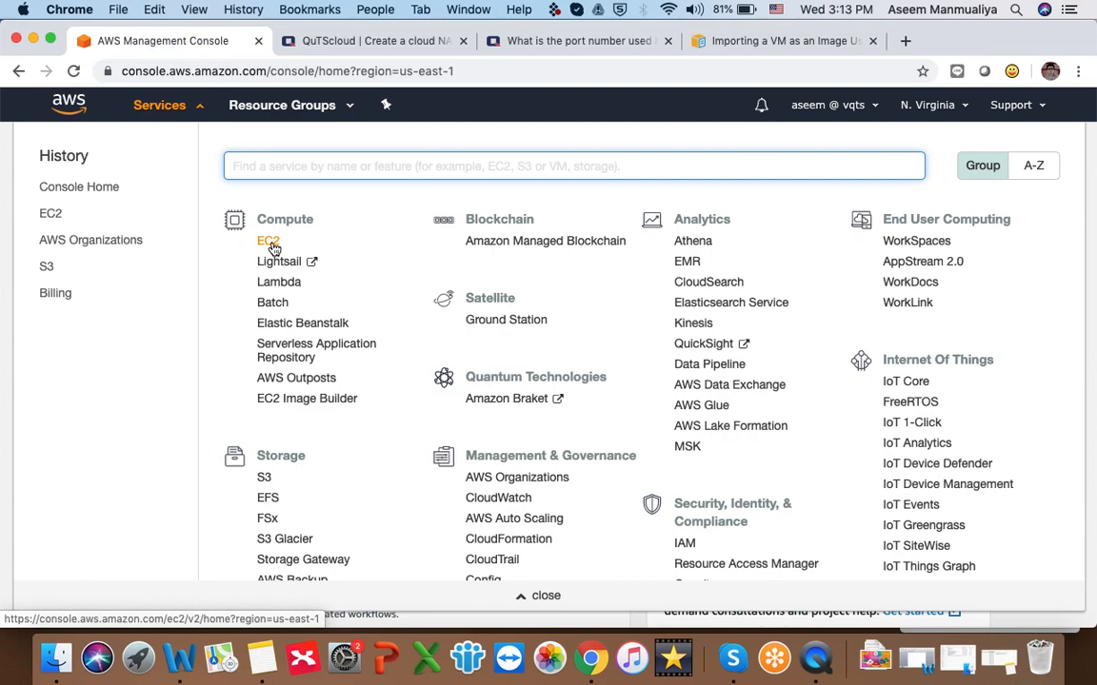
left_click(269, 242)
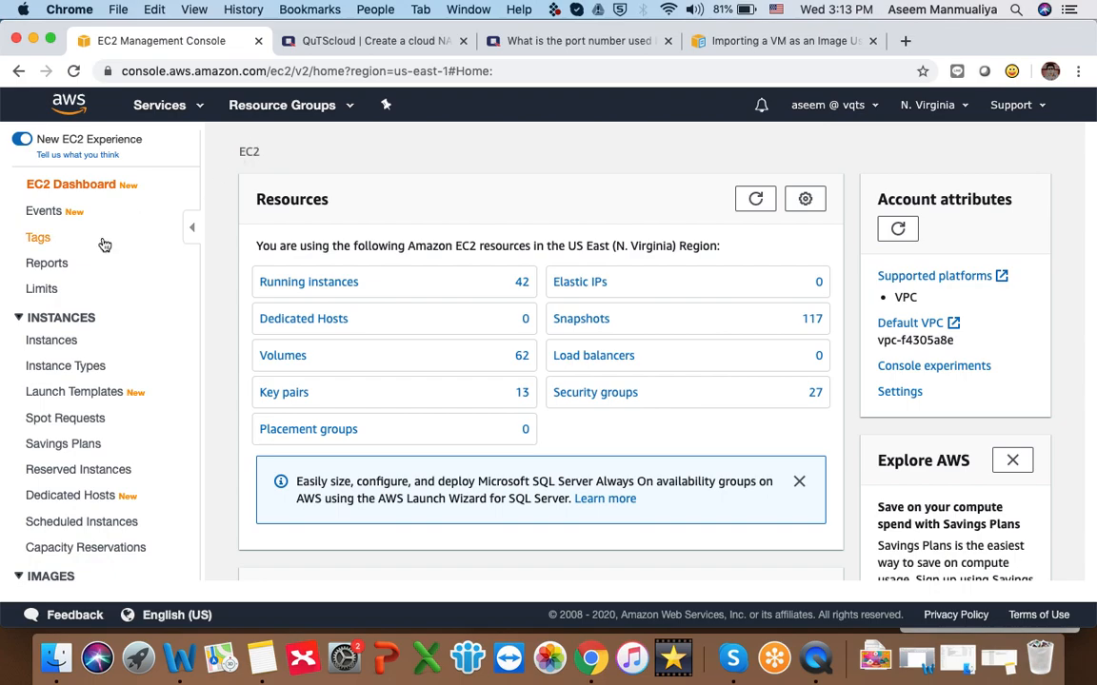
left_click(52, 340)
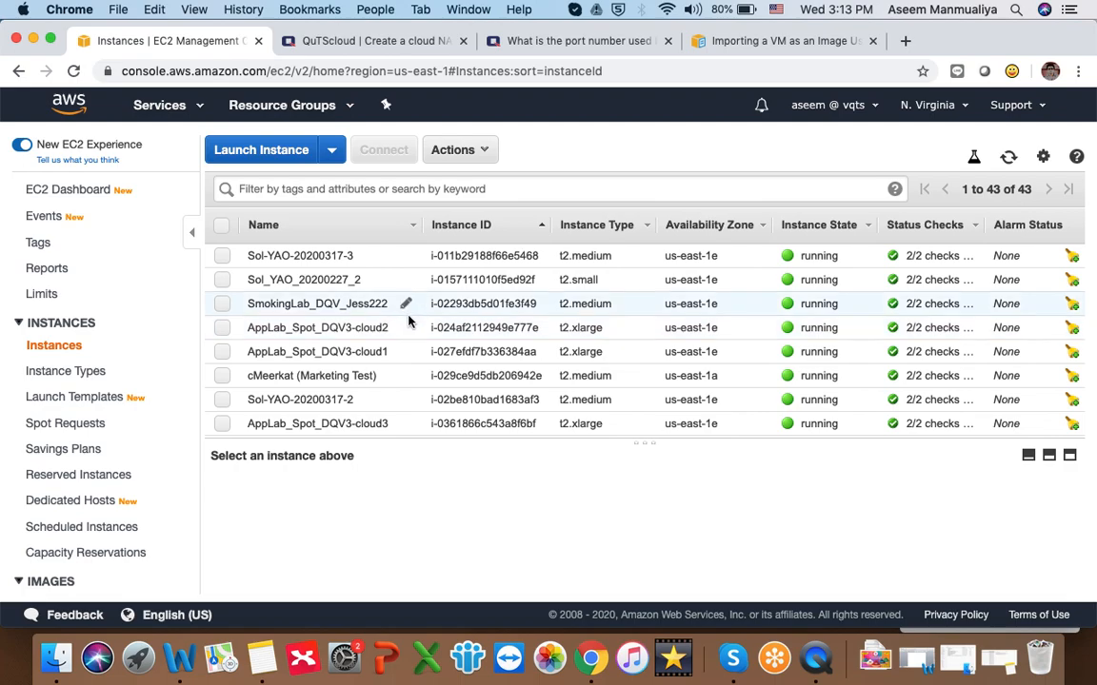
Step: Look over the existing EC2 instances and start launching a new instance without a template
scroll(378, 330, "down", 1)
scroll(378, 330, "down", 10)
scroll(377, 330, "up", 10)
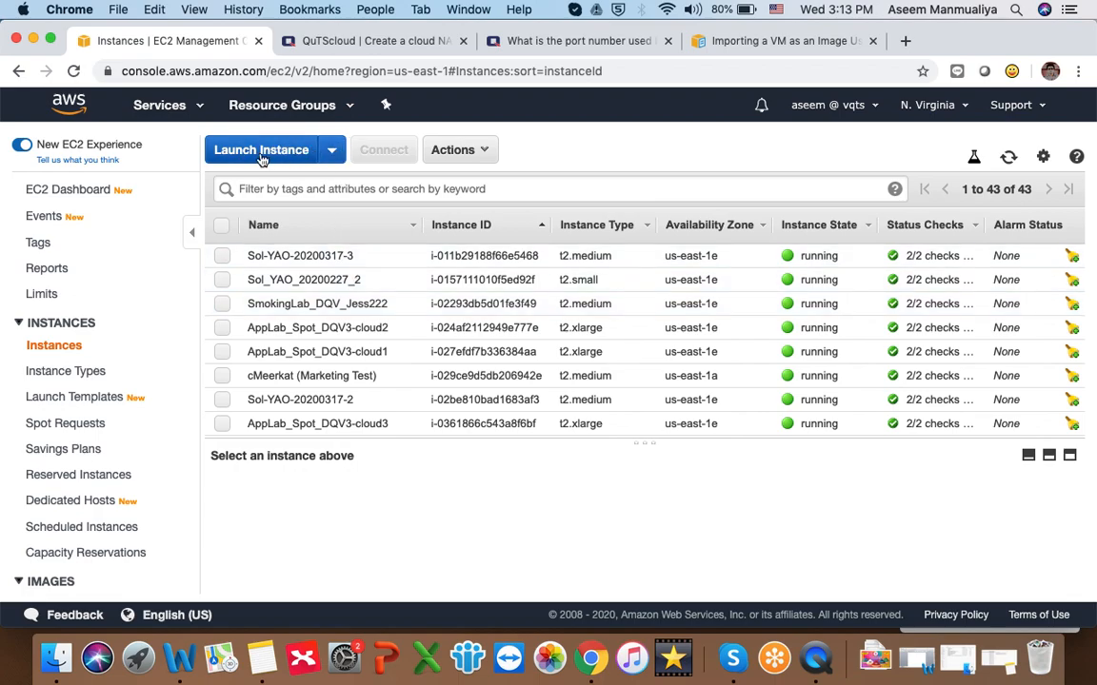
left_click(331, 152)
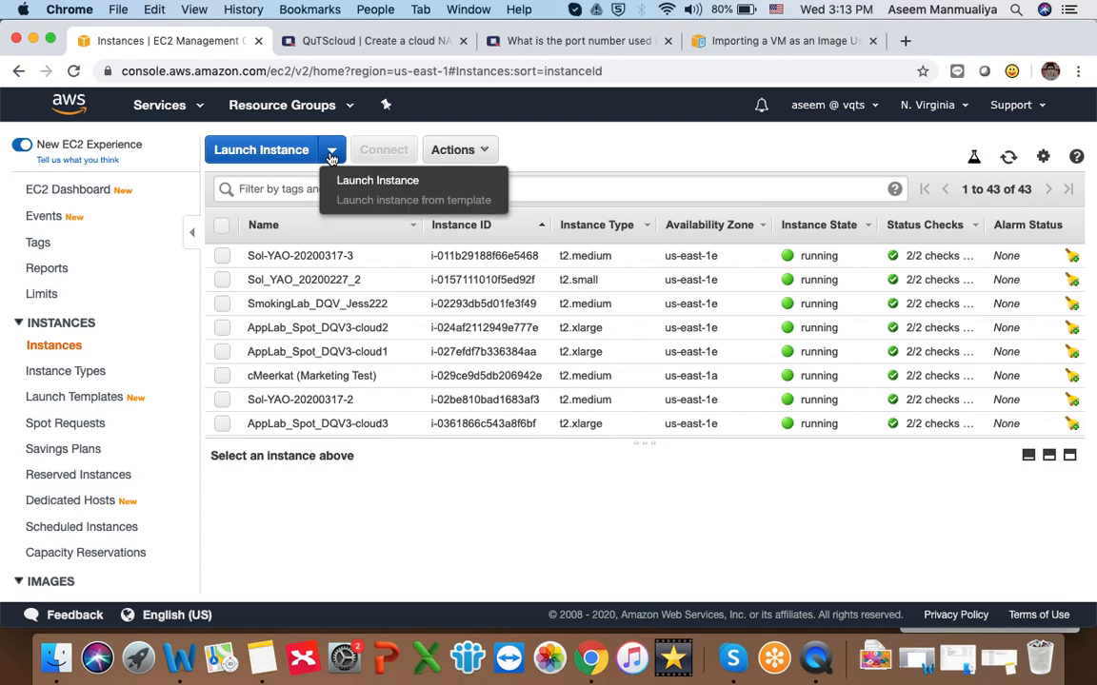
left_click(348, 180)
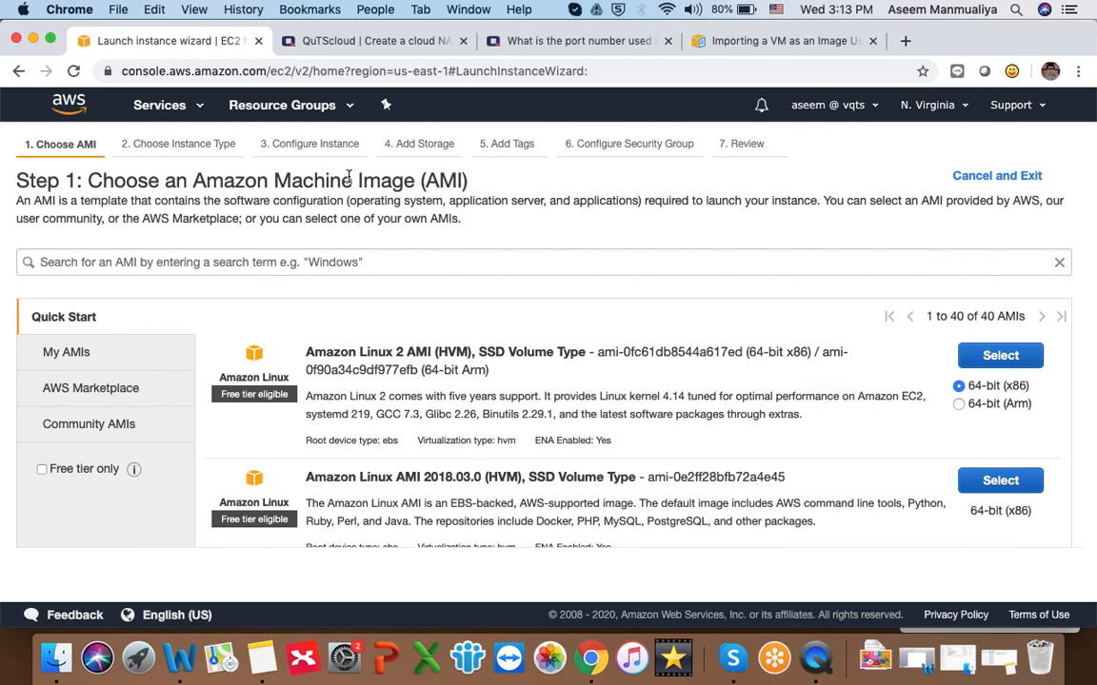
Step: Search the Community AMIs catalog for "qnap"
left_click(81, 433)
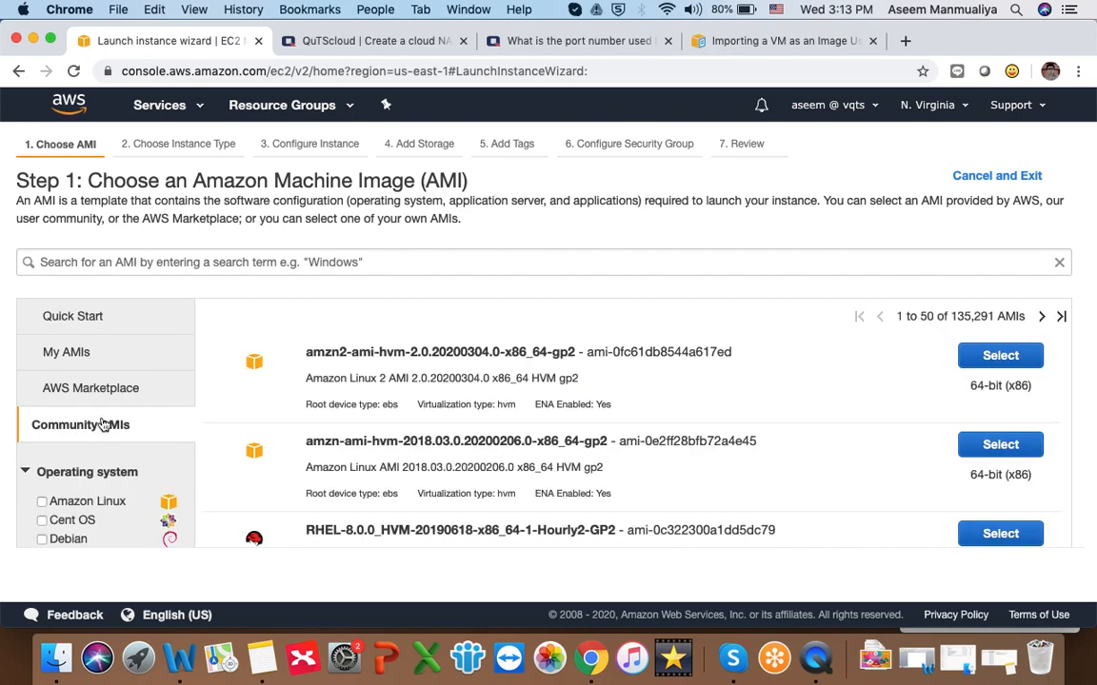
left_click(328, 261)
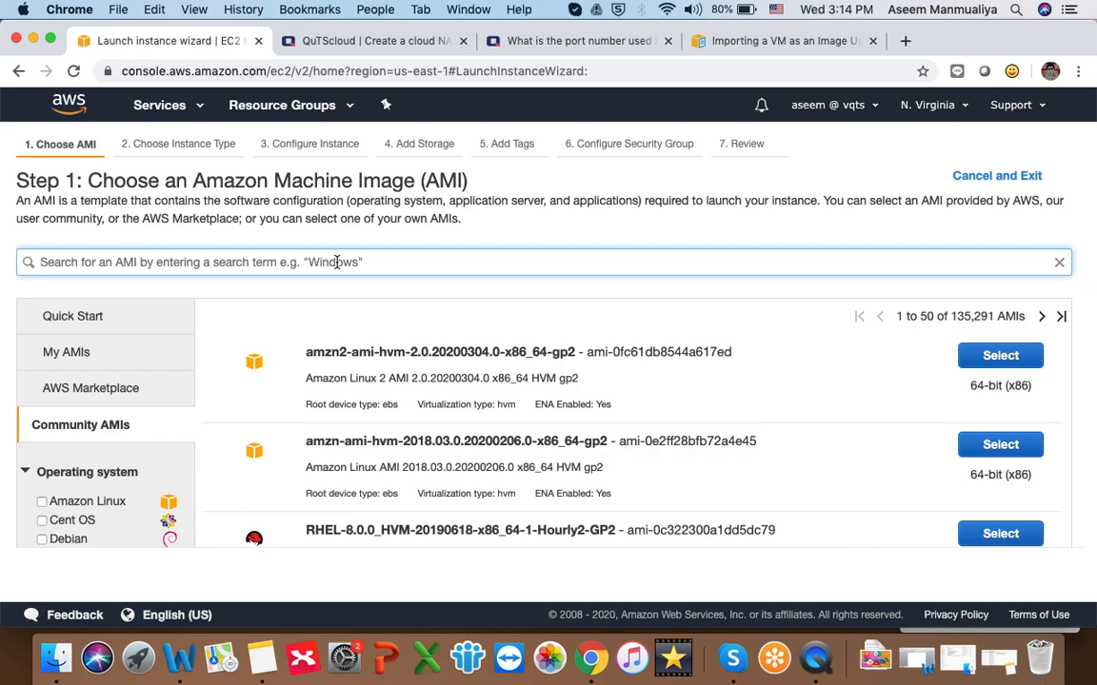
type("qnap")
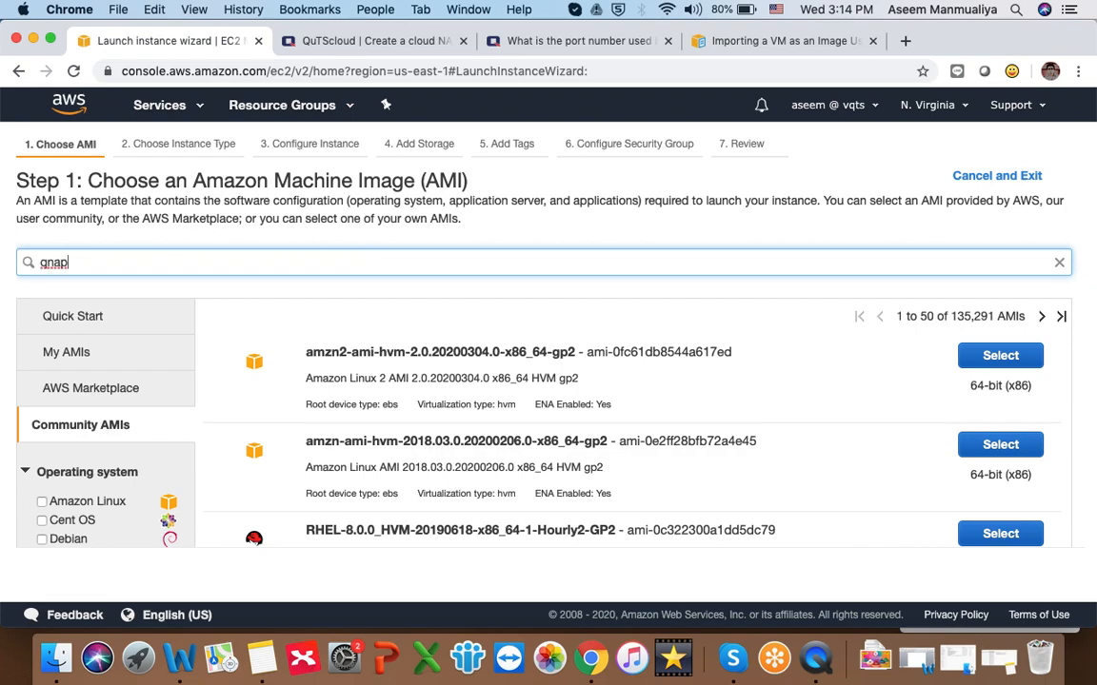
key("Return")
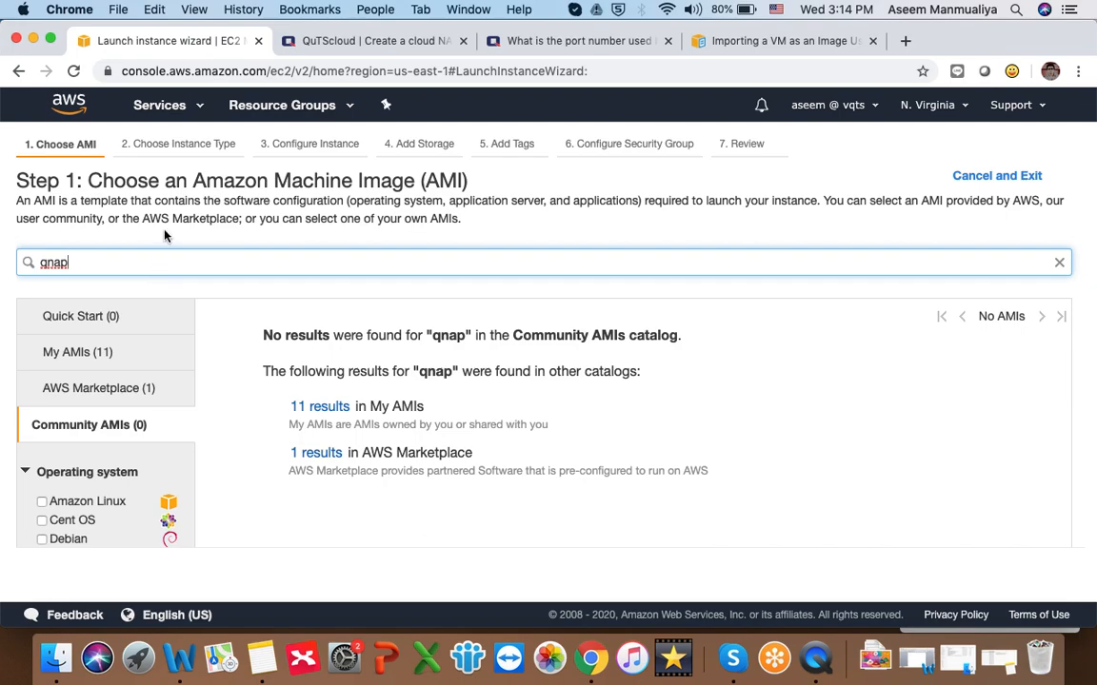
Step: Examine the QuTScloud page on qnap.com for the image format and download offered for AWS
left_click(348, 43)
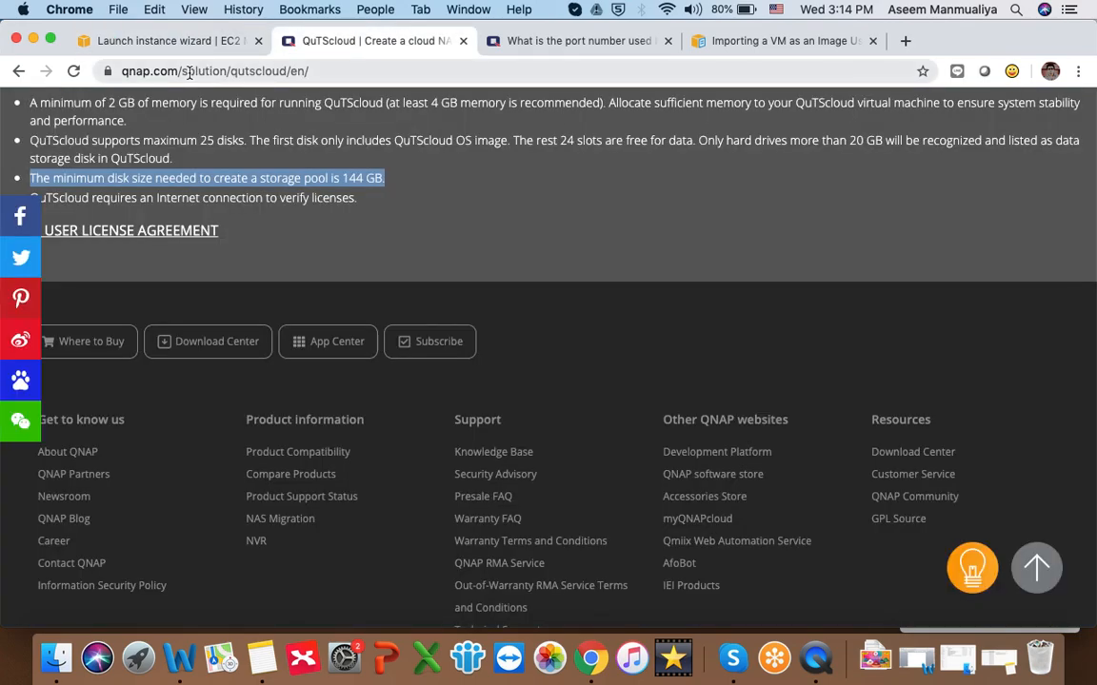
left_click(255, 71)
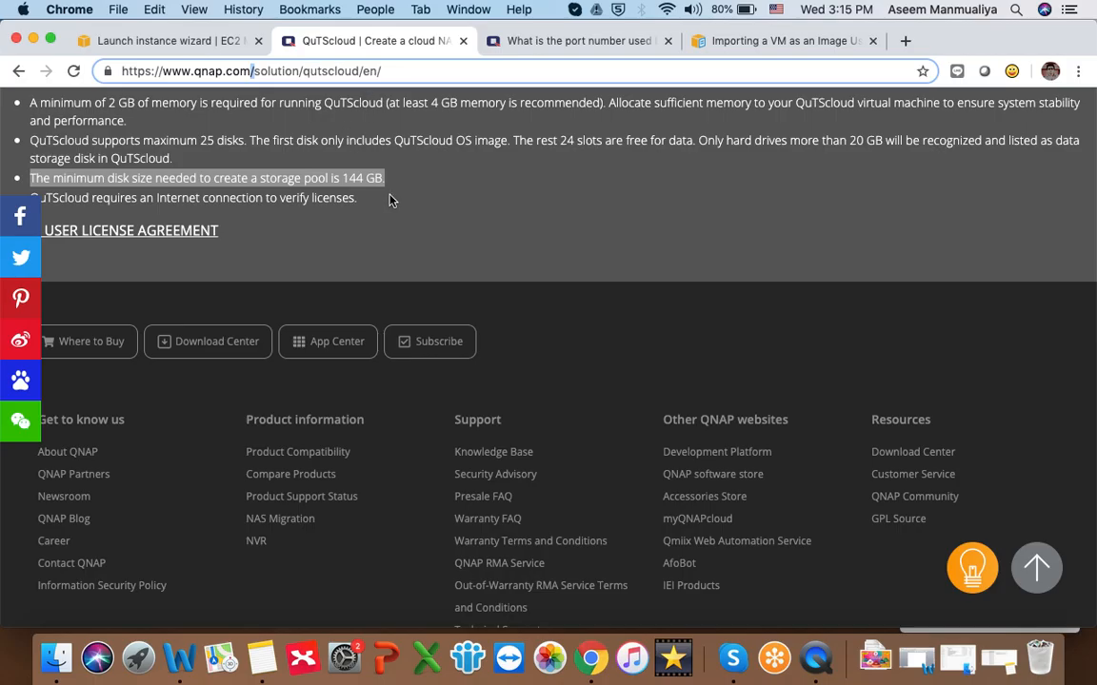
scroll(389, 195, "up", 10)
scroll(390, 195, "up", 15)
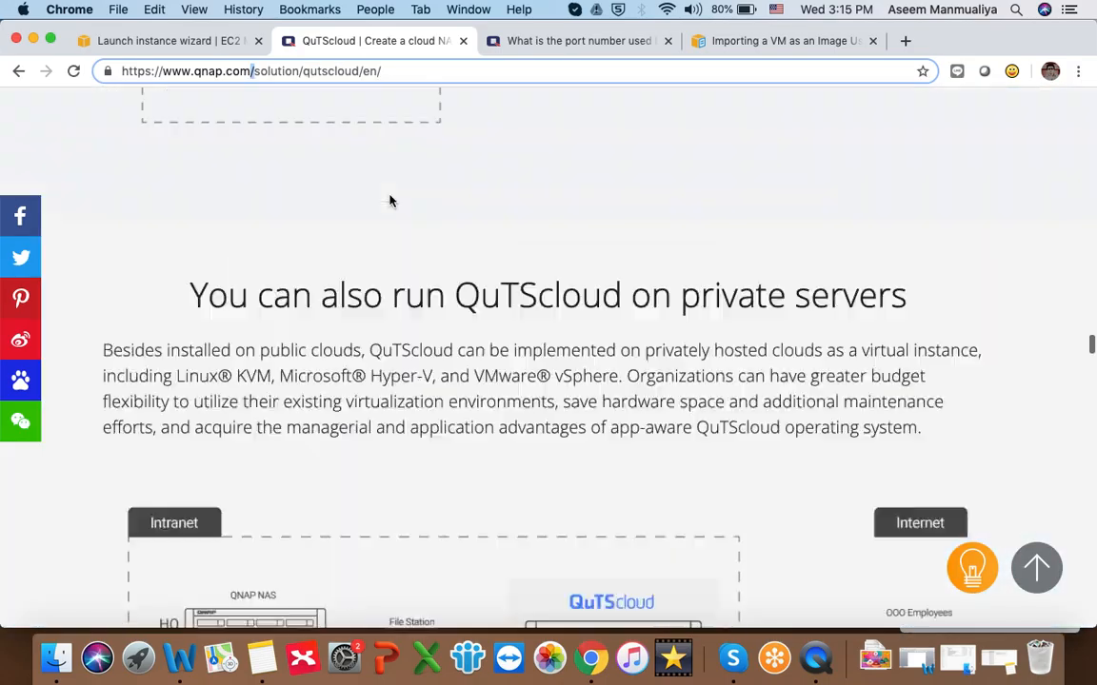
scroll(389, 200, "down", 15)
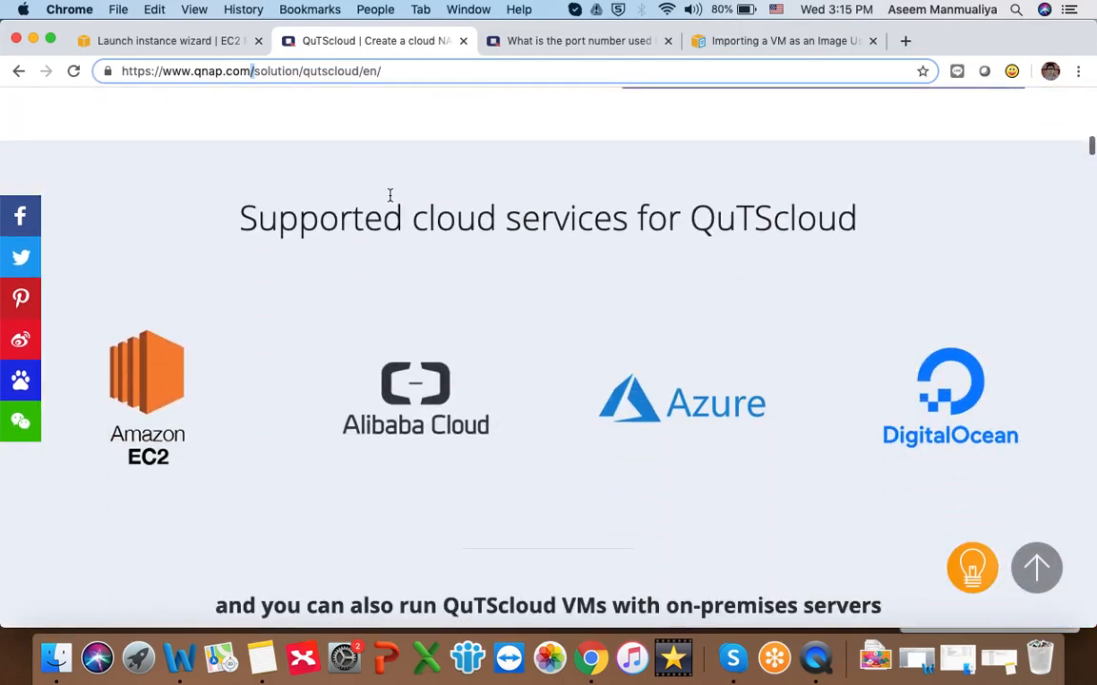
scroll(389, 198, "down", 20)
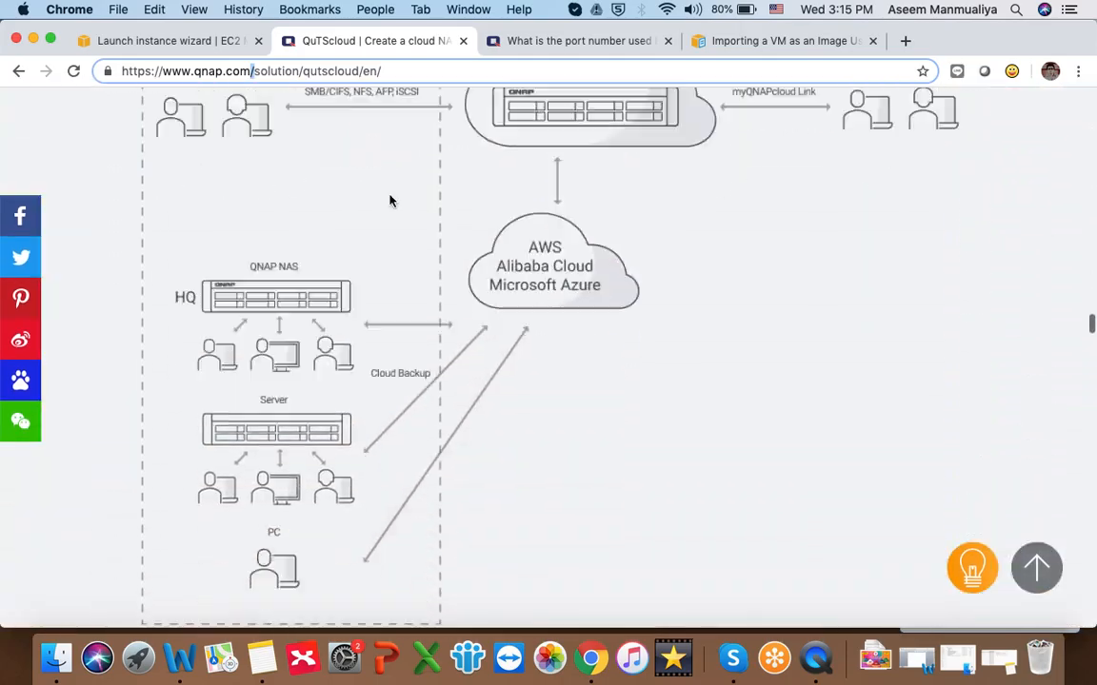
scroll(390, 201, "down", 20)
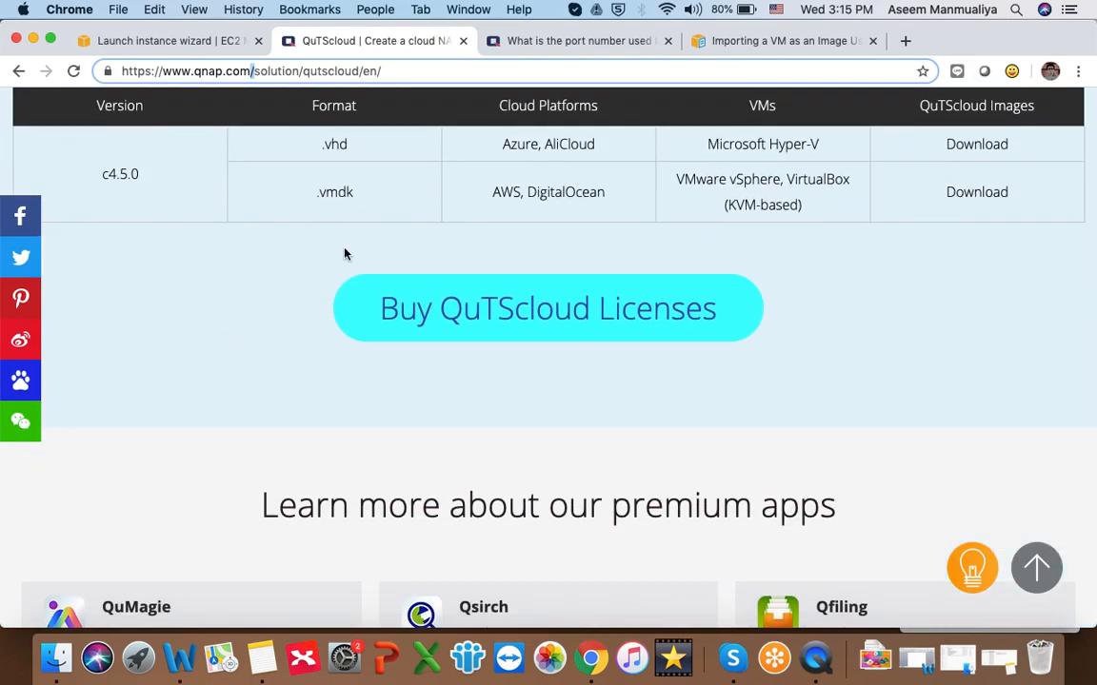
scroll(374, 235, "up", 2)
double_click(507, 248)
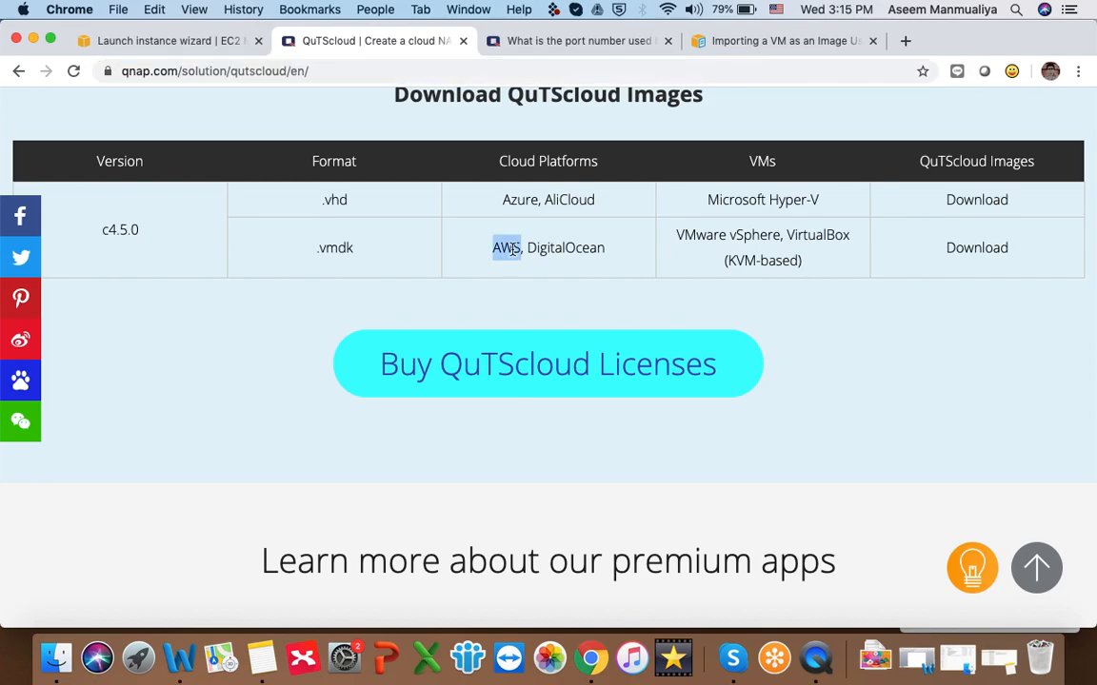
triple_click(332, 248)
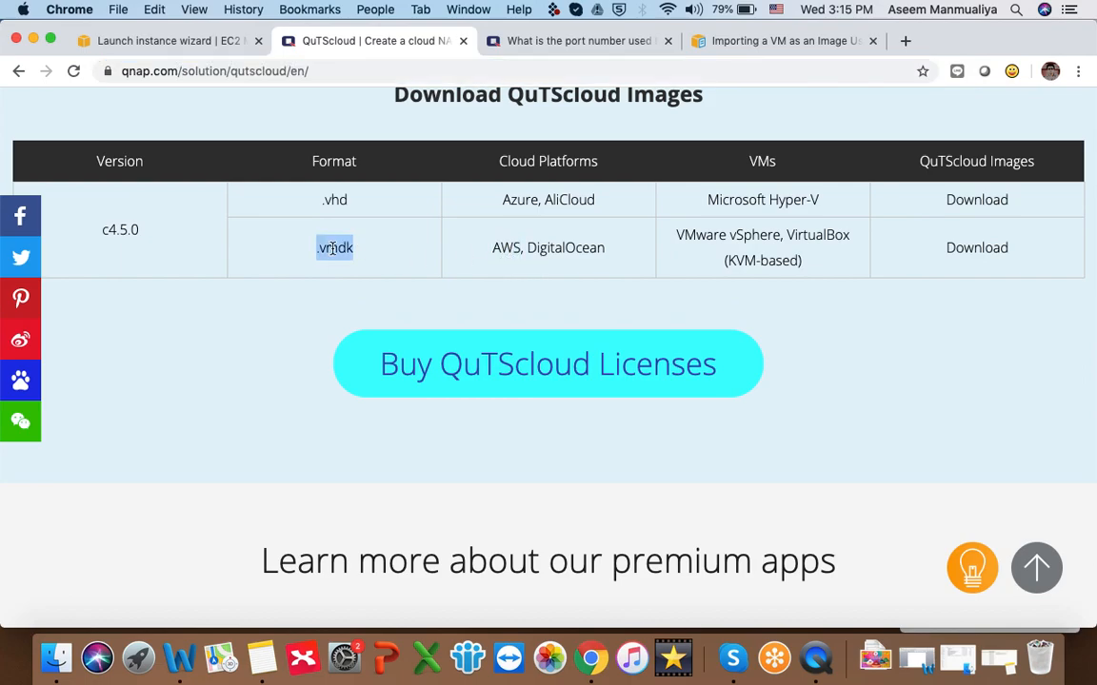
double_click(978, 247)
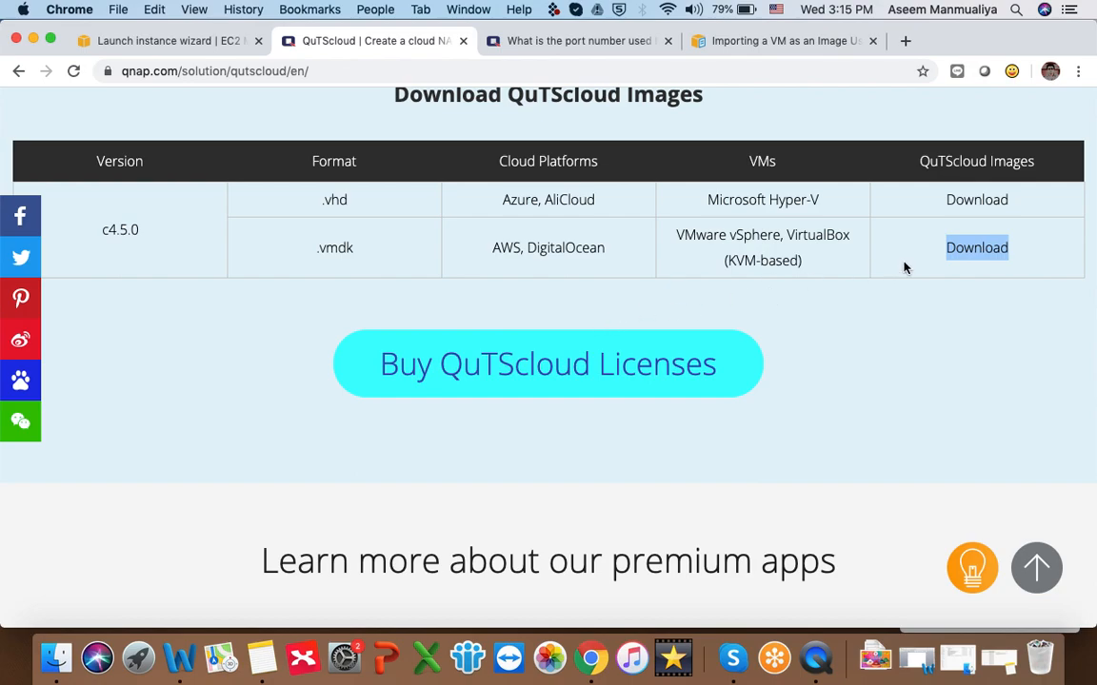
Step: Review the AWS guide on importing a VM as an image, then return to the launch instance wizard
left_click(173, 40)
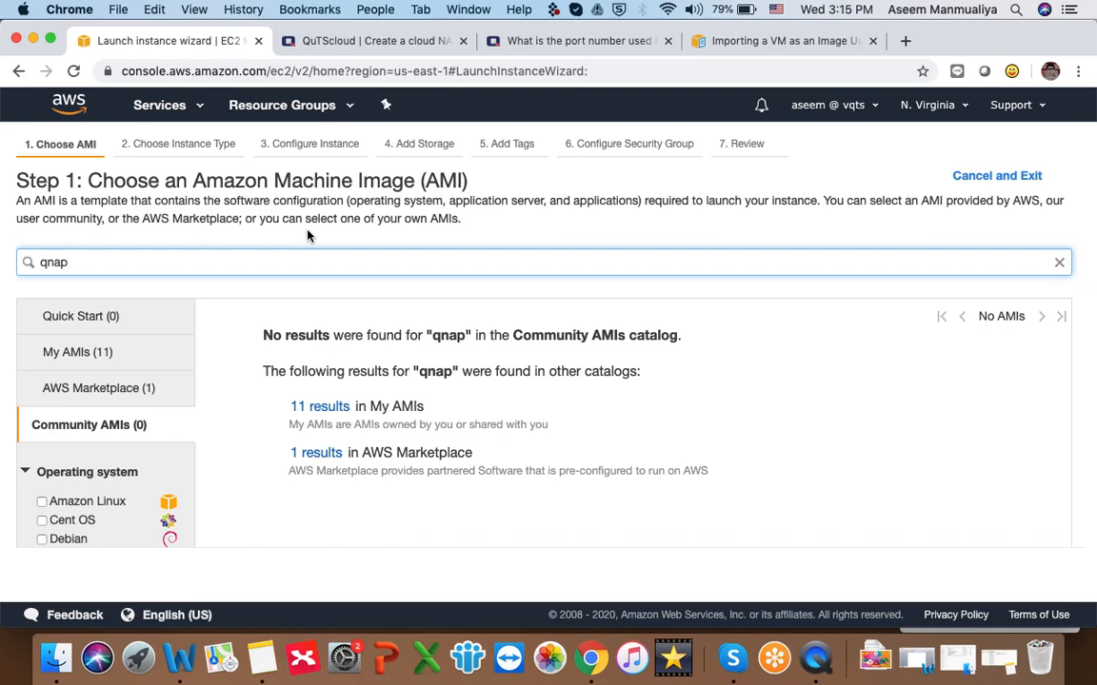
left_click(739, 43)
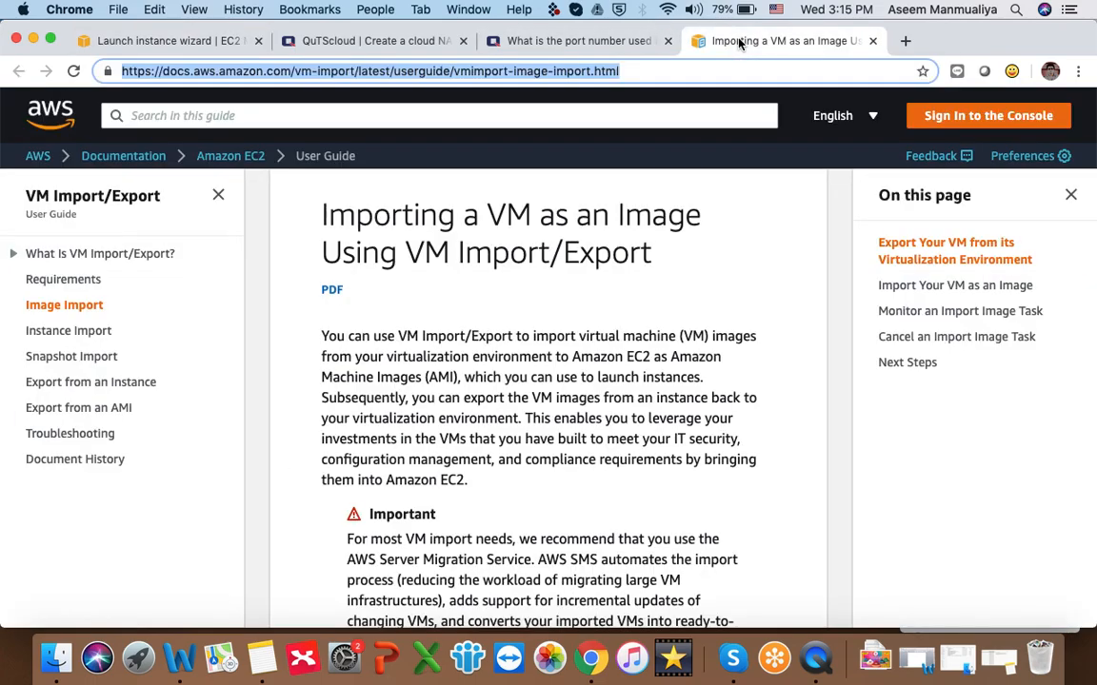
triple_click(424, 75)
scroll(488, 313, "down", 10)
scroll(487, 308, "down", 15)
scroll(487, 307, "up", 20)
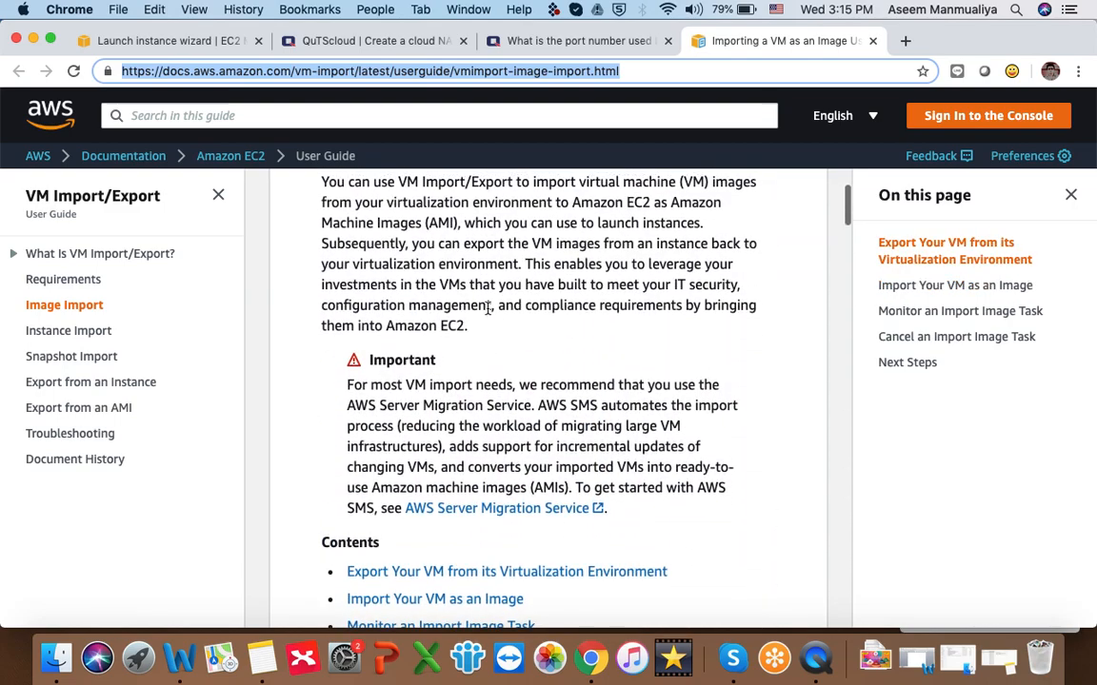
left_click(356, 42)
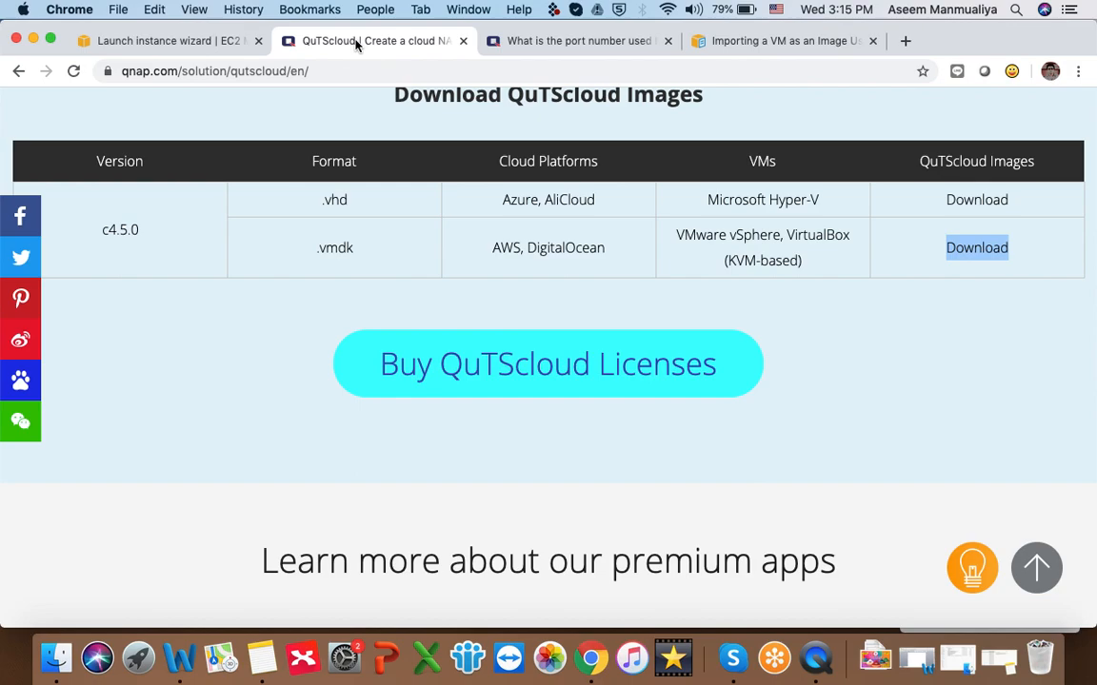
left_click(177, 41)
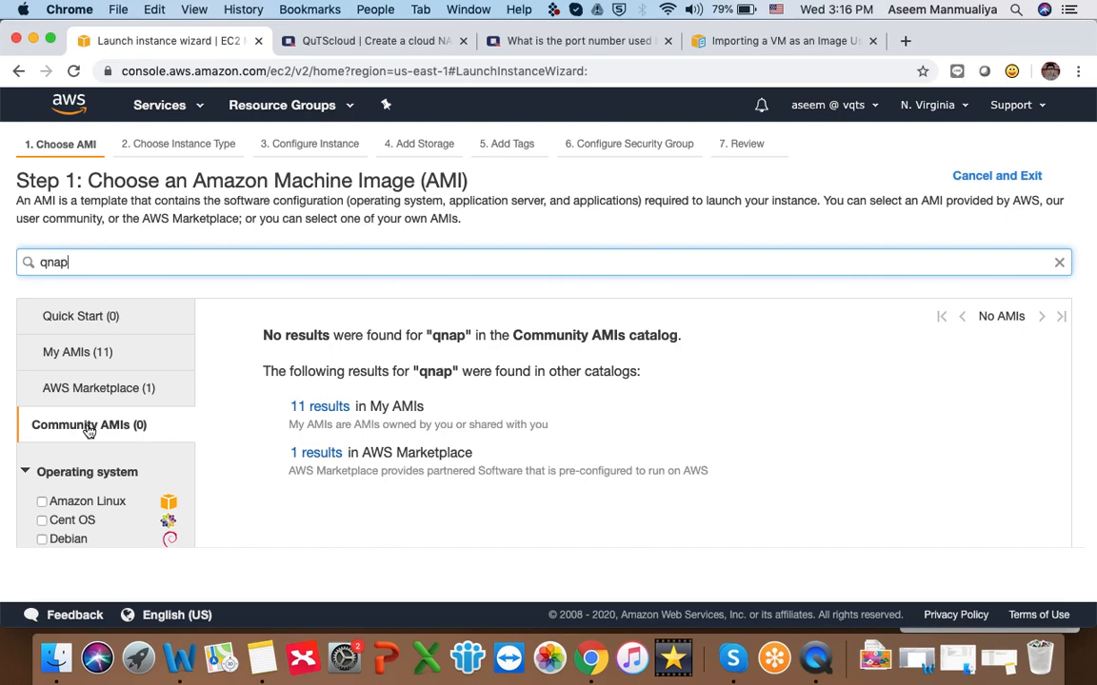
Step: Choose the QNAP QTScloud c4.5.0 20200316 image from My AMIs for the new instance
left_click(82, 356)
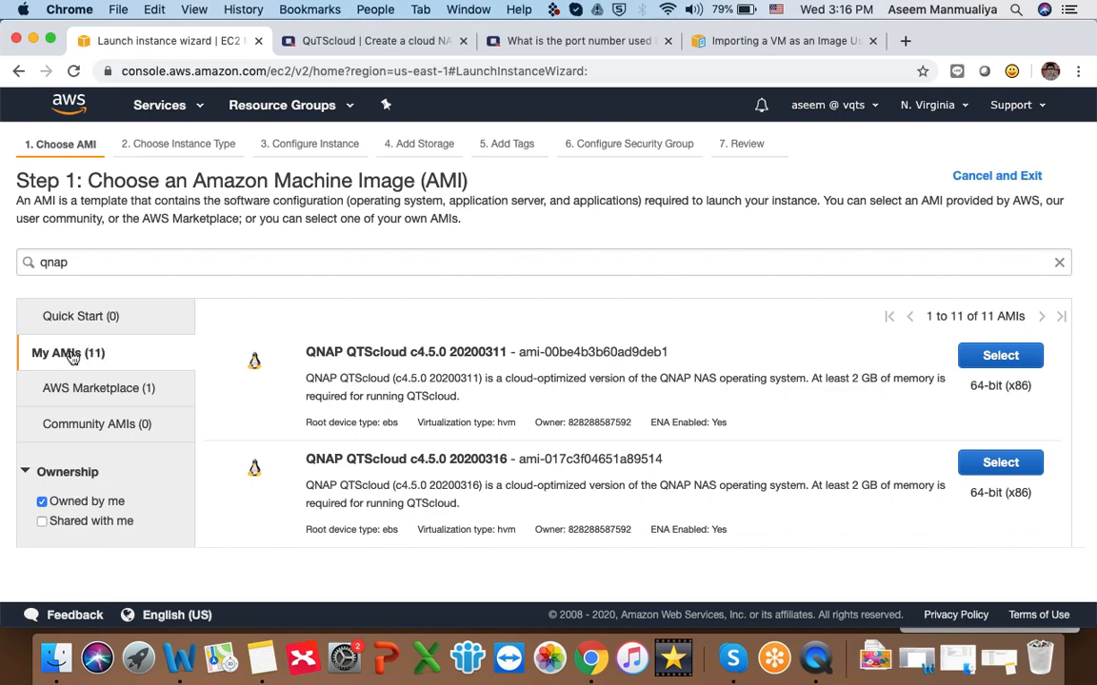
left_click(88, 430)
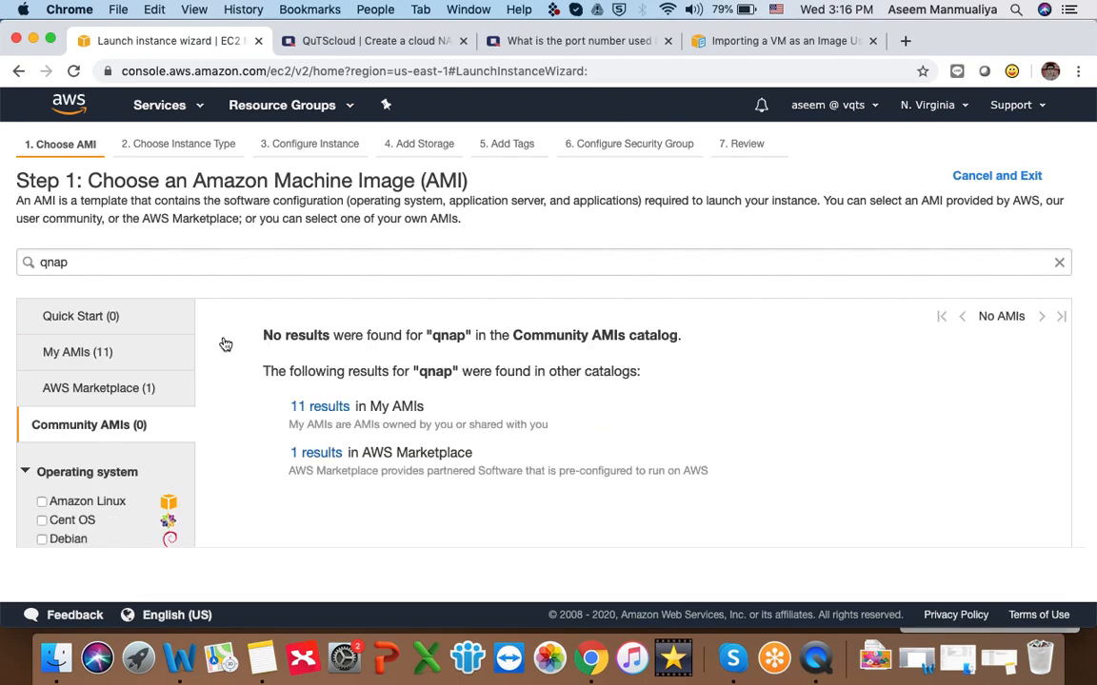
left_click(76, 354)
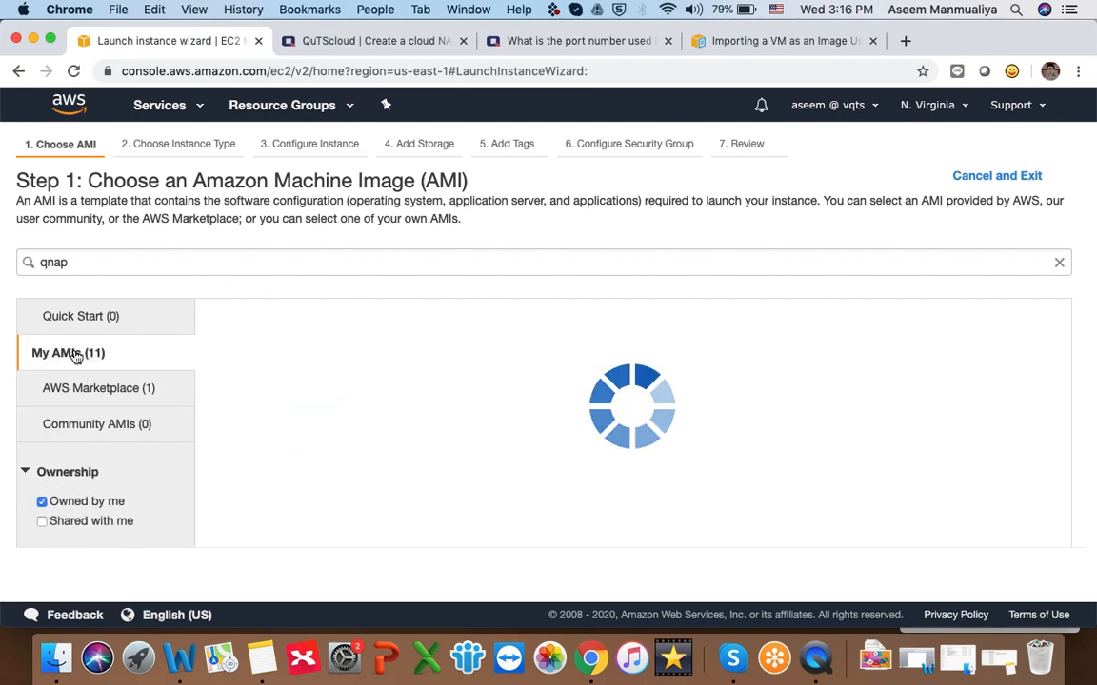
scroll(603, 413, "down", 5)
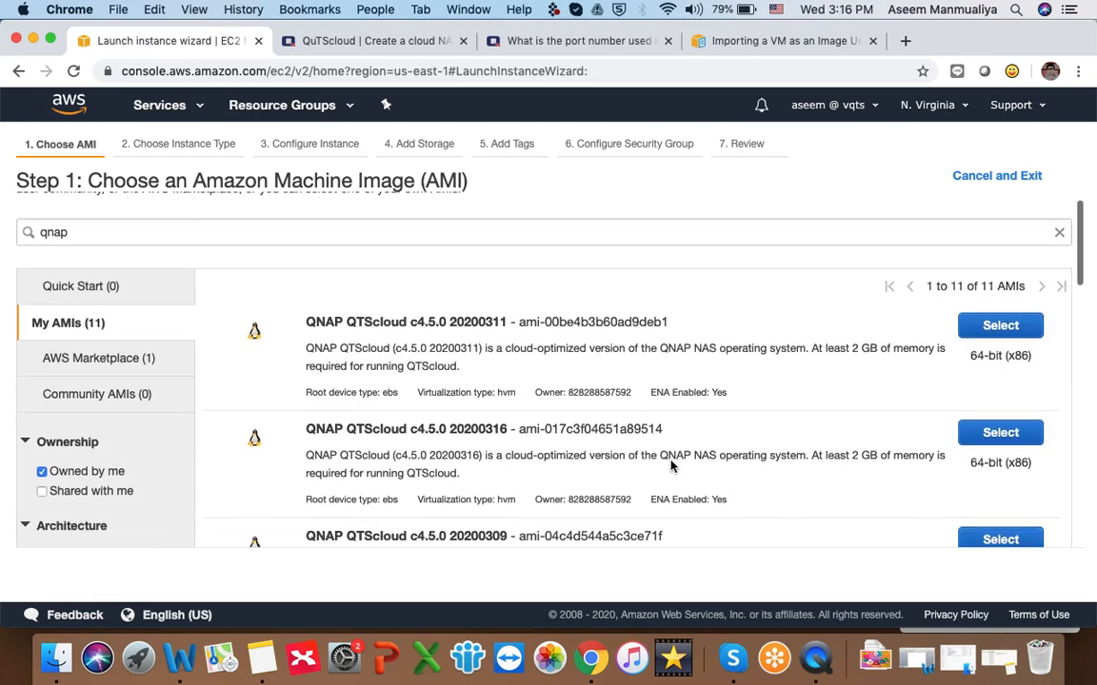
scroll(671, 466, "up", 5)
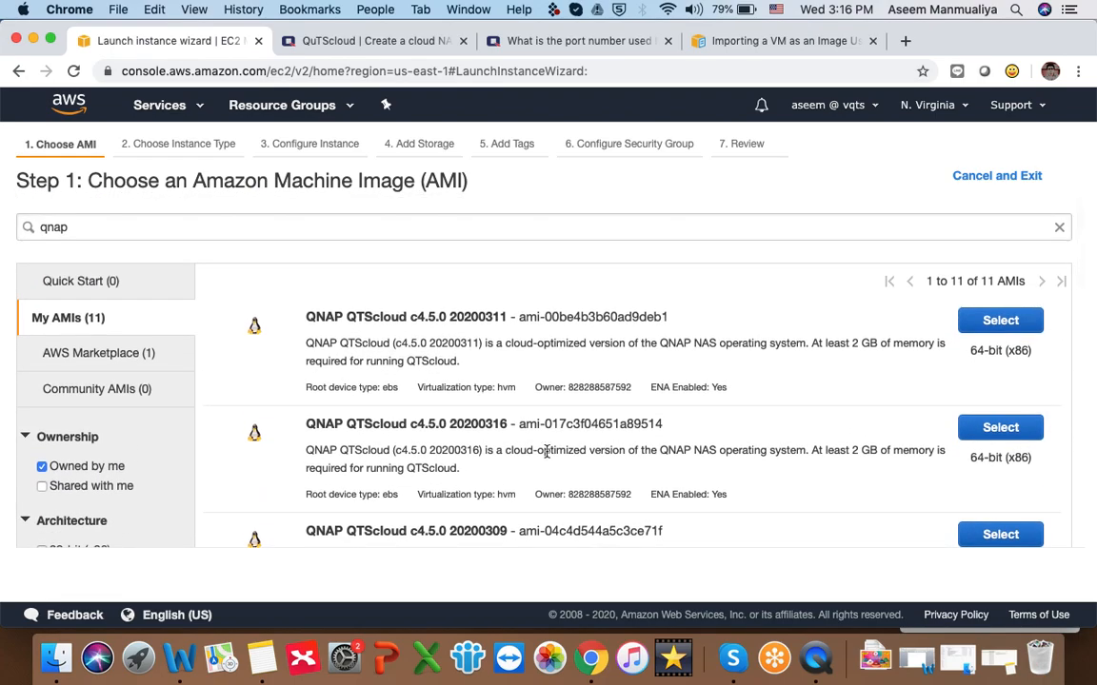
triple_click(482, 427)
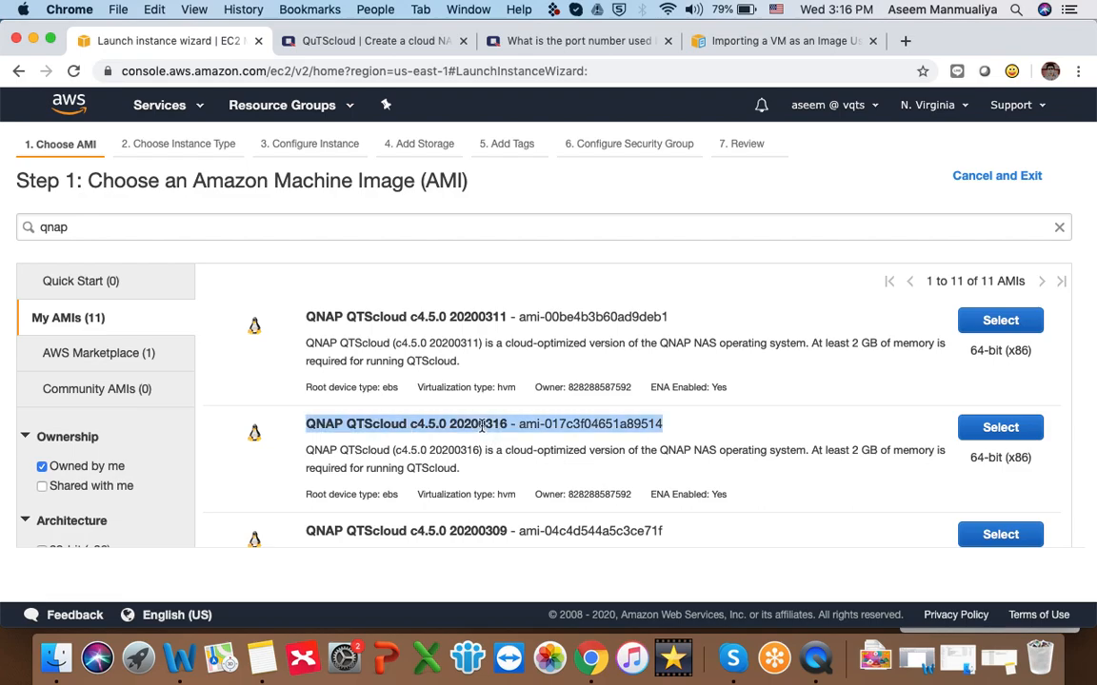
left_click(1012, 429)
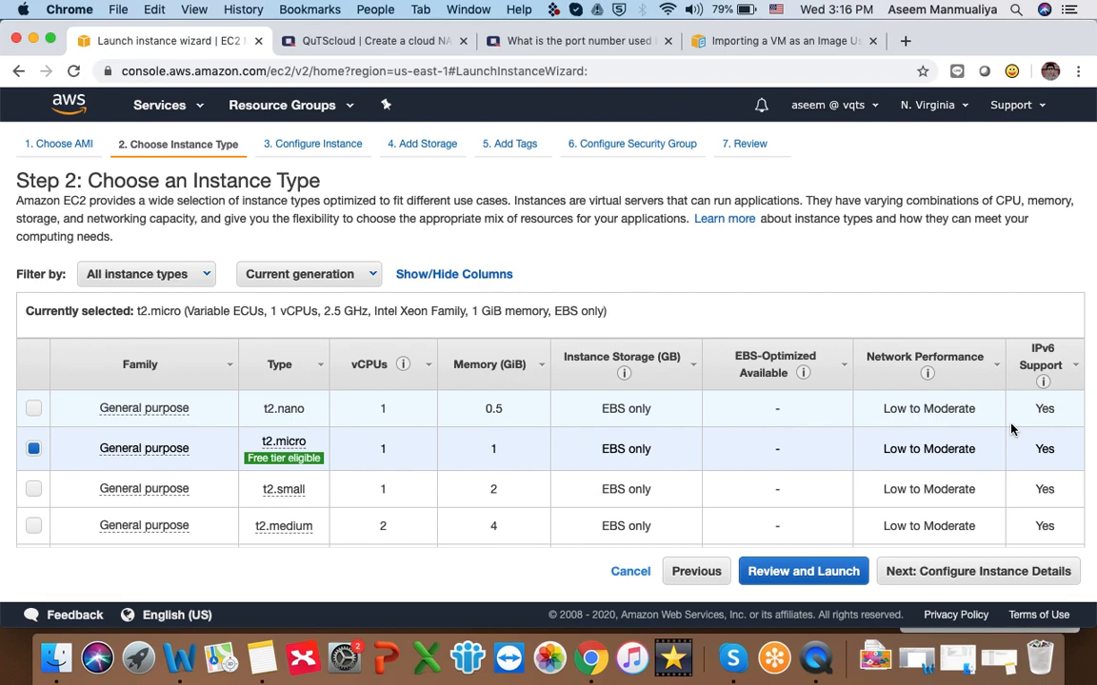
Step: Set the instance type to t2.small with 2 GiB of memory
scroll(573, 476, "down", 2)
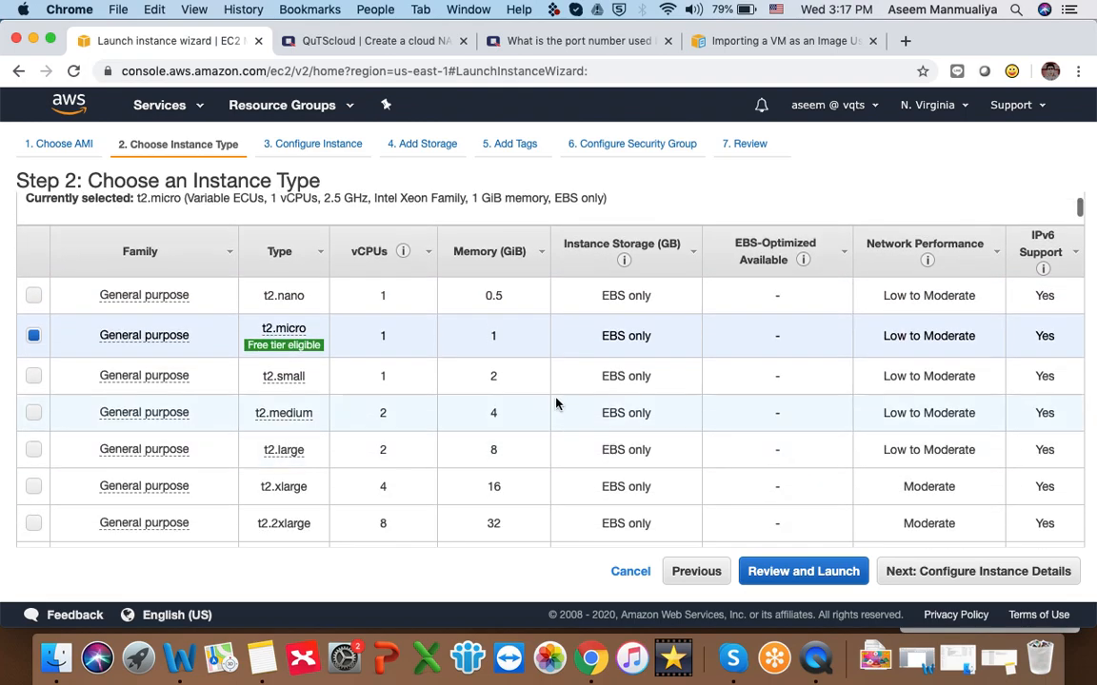
left_click(491, 379)
left_click_drag(491, 379, 500, 380)
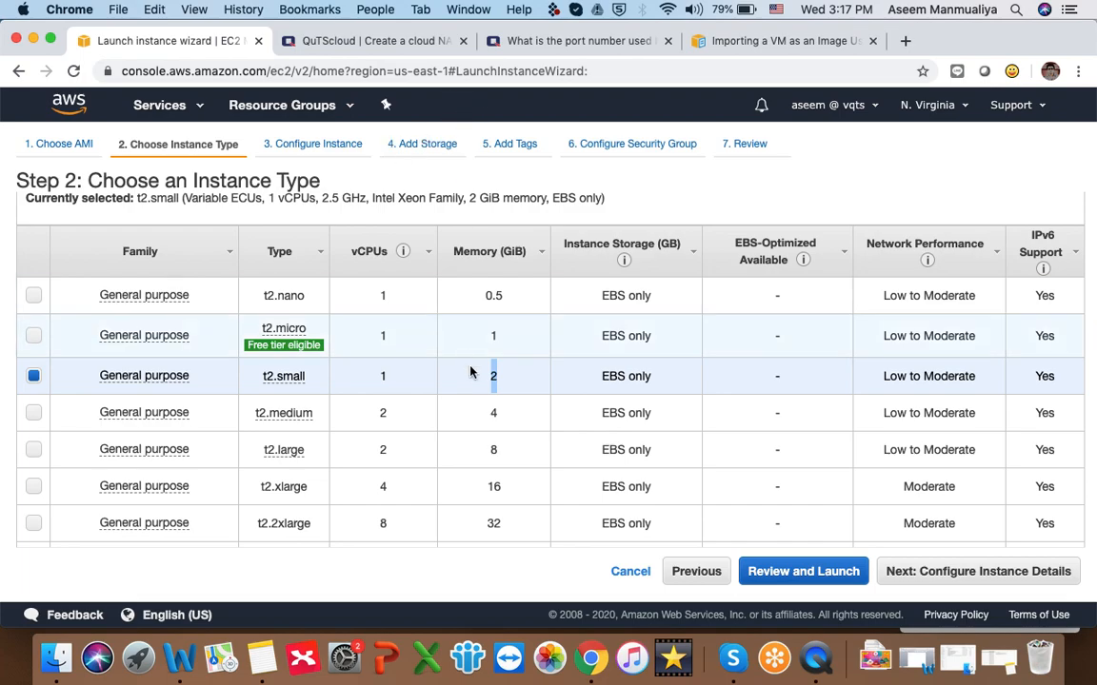
Step: Check the system requirements on the qnap.com QuTScloud page for the amount of memory needed
left_click(381, 42)
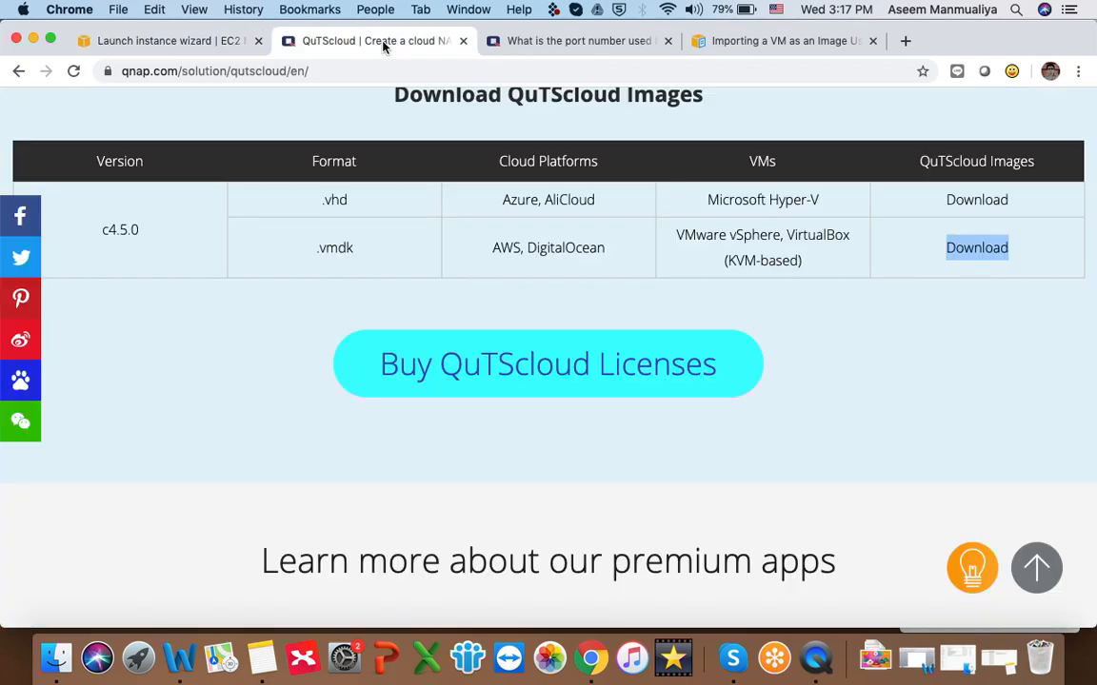
scroll(329, 303, "up", 4)
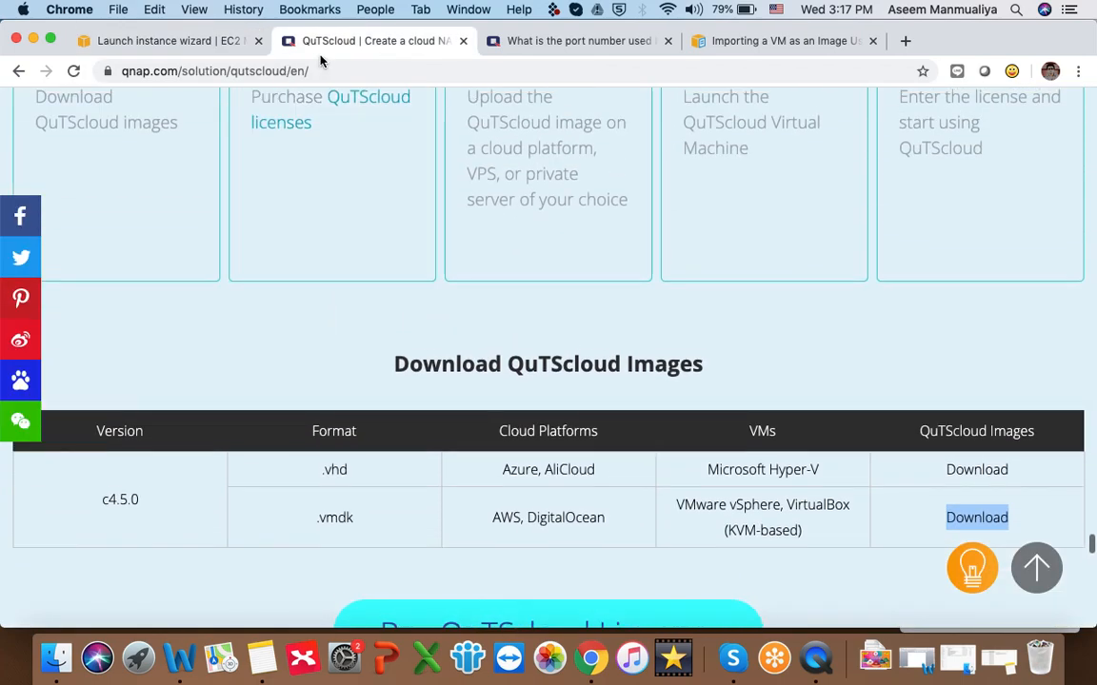
left_click(316, 71)
key("super+a")
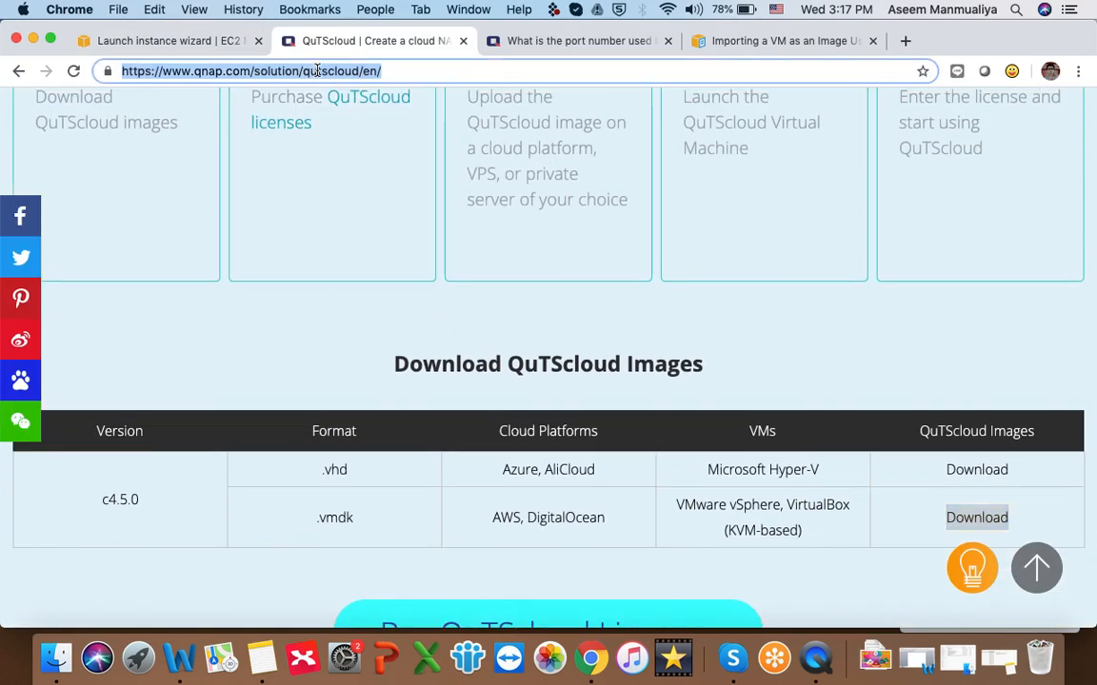
scroll(385, 381, "down", 10)
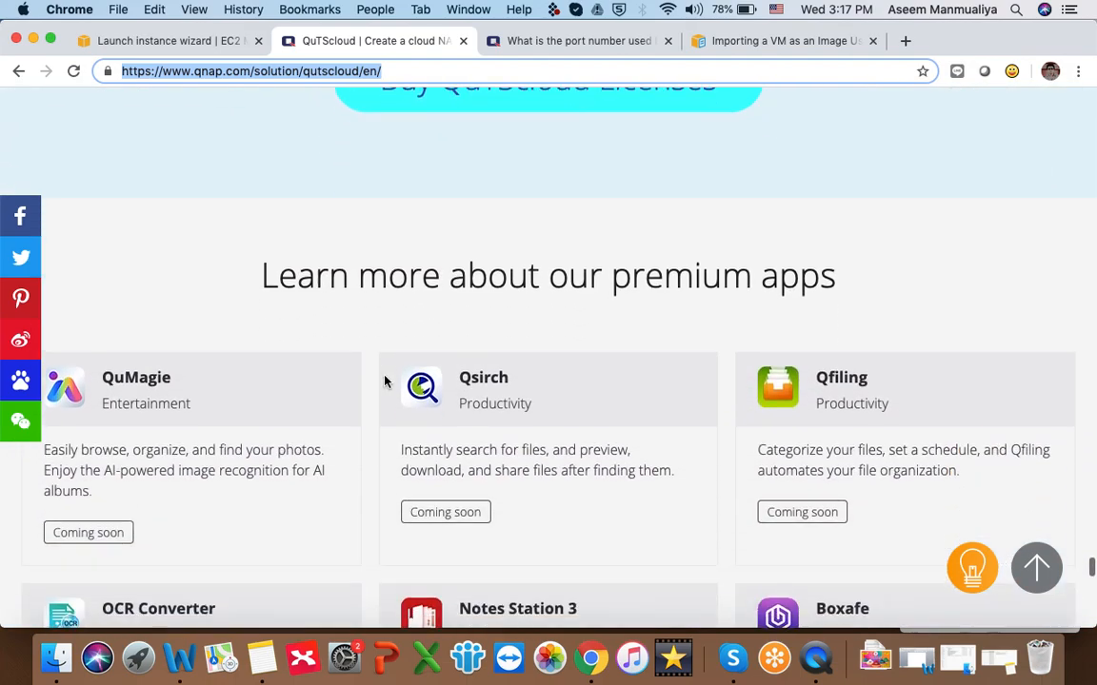
scroll(385, 381, "down", 5)
scroll(385, 381, "up", 2)
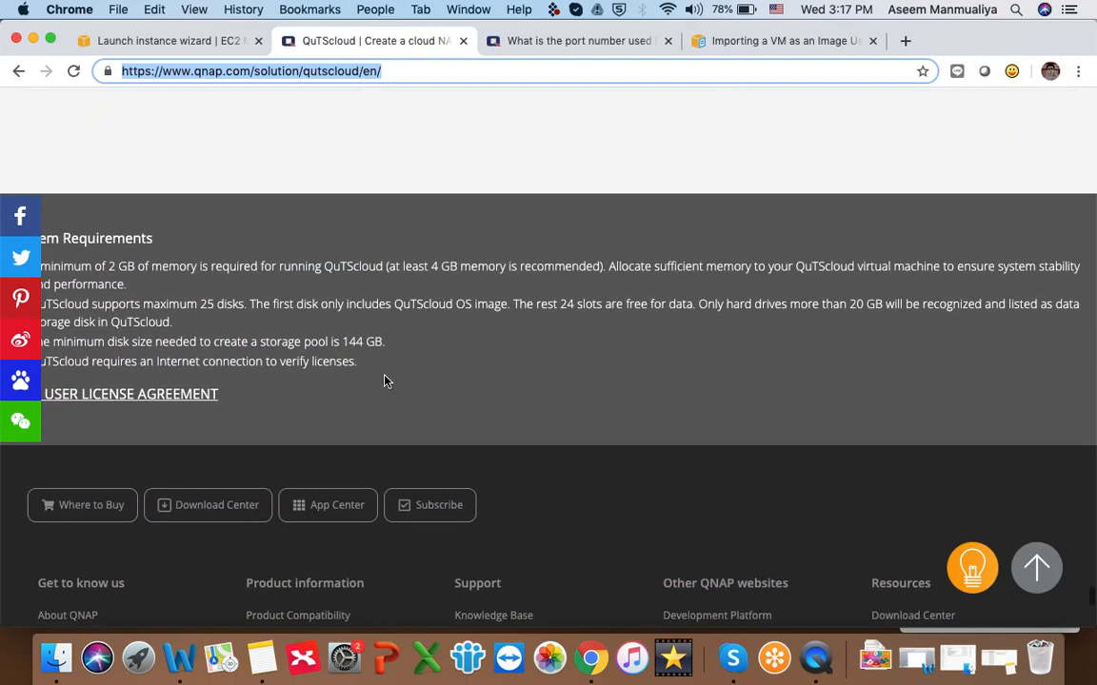
scroll(384, 380, "up", 2)
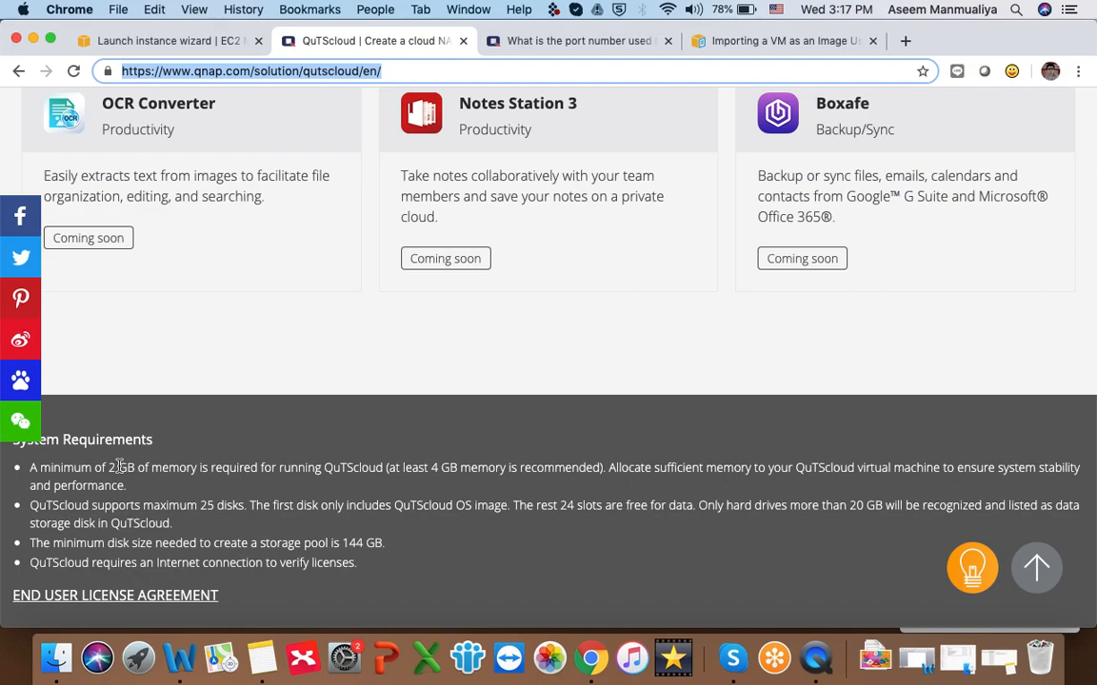
triple_click(55, 468)
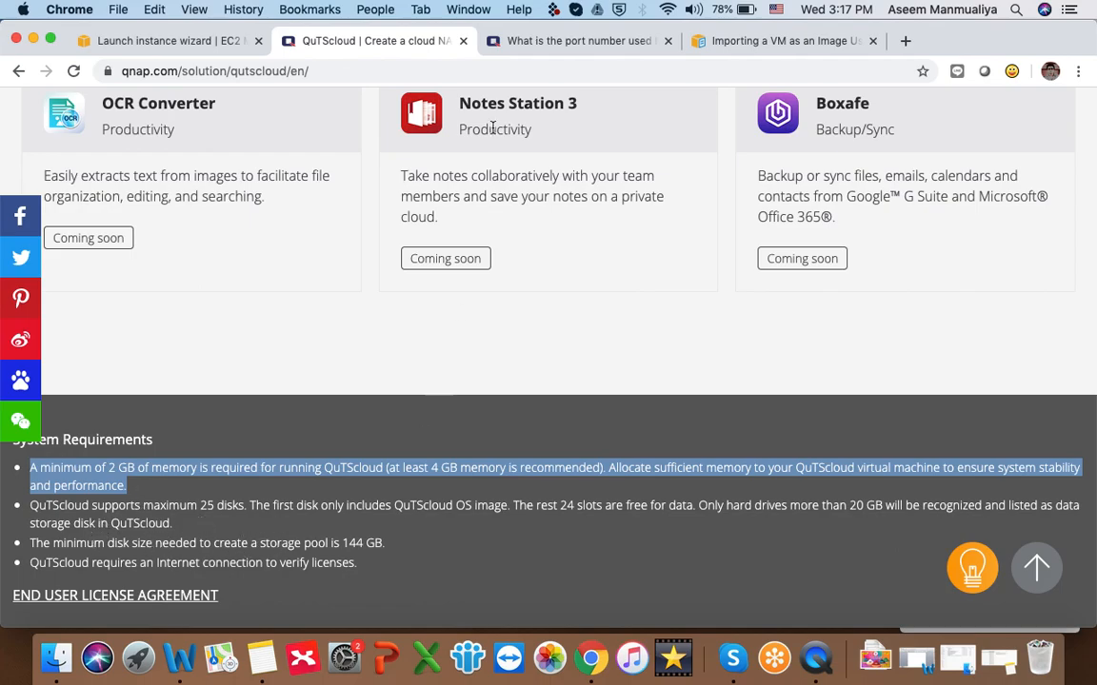
Step: Back in the launch instance wizard, set the instance type to t2.medium with 4 GiB of memory and proceed to the instance details
left_click(163, 42)
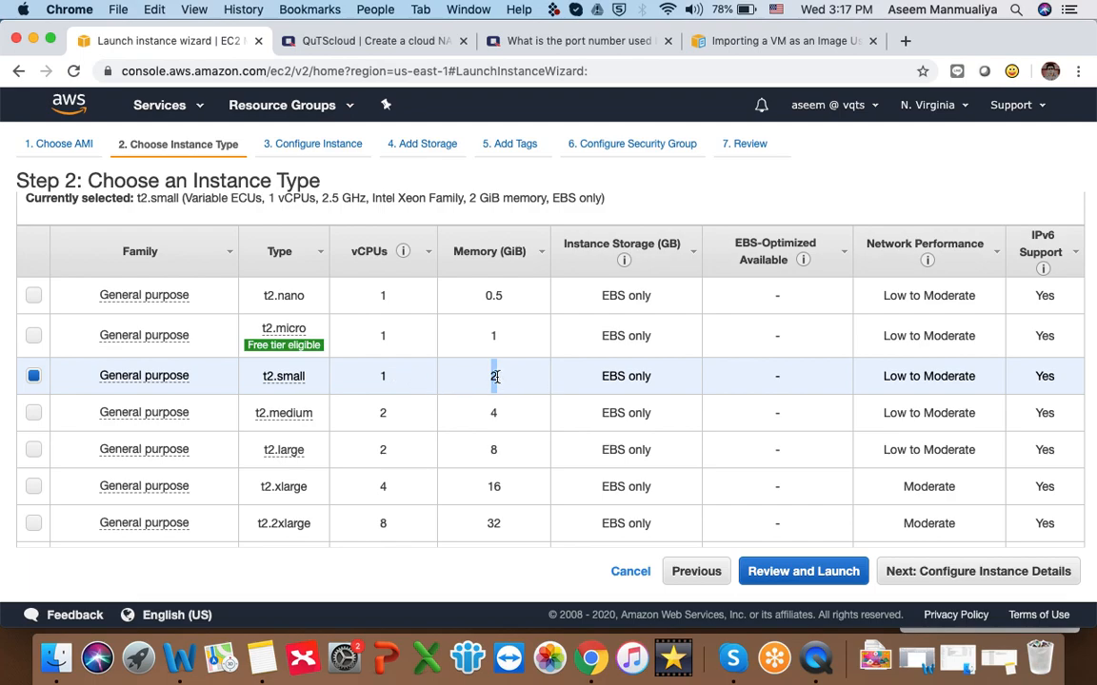
left_click(33, 414)
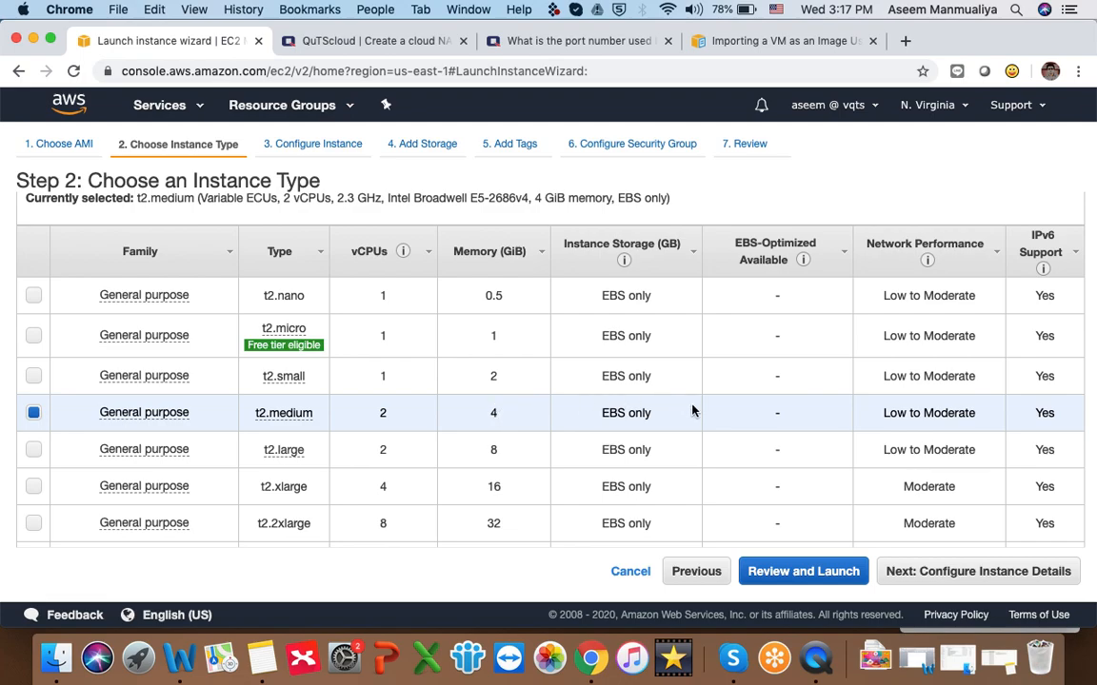
left_click(956, 577)
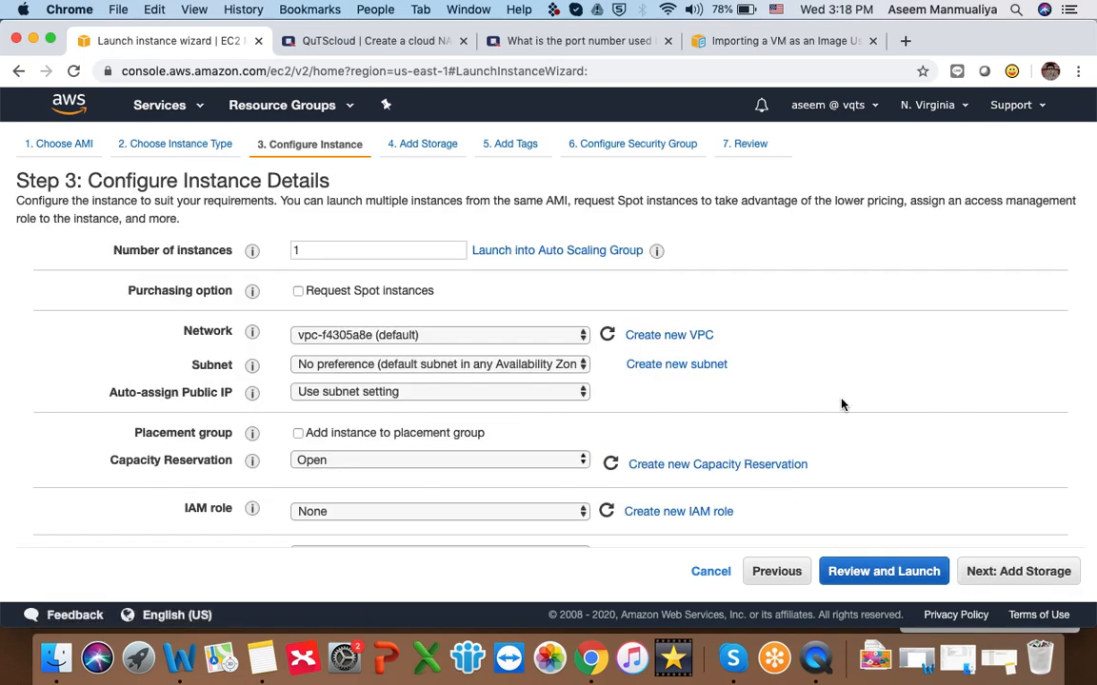
Step: Review the instance details, keeping one instance in the default VPC, and proceed to the storage settings
scroll(841, 405, "down", 2)
scroll(841, 405, "up", 2)
double_click(310, 250)
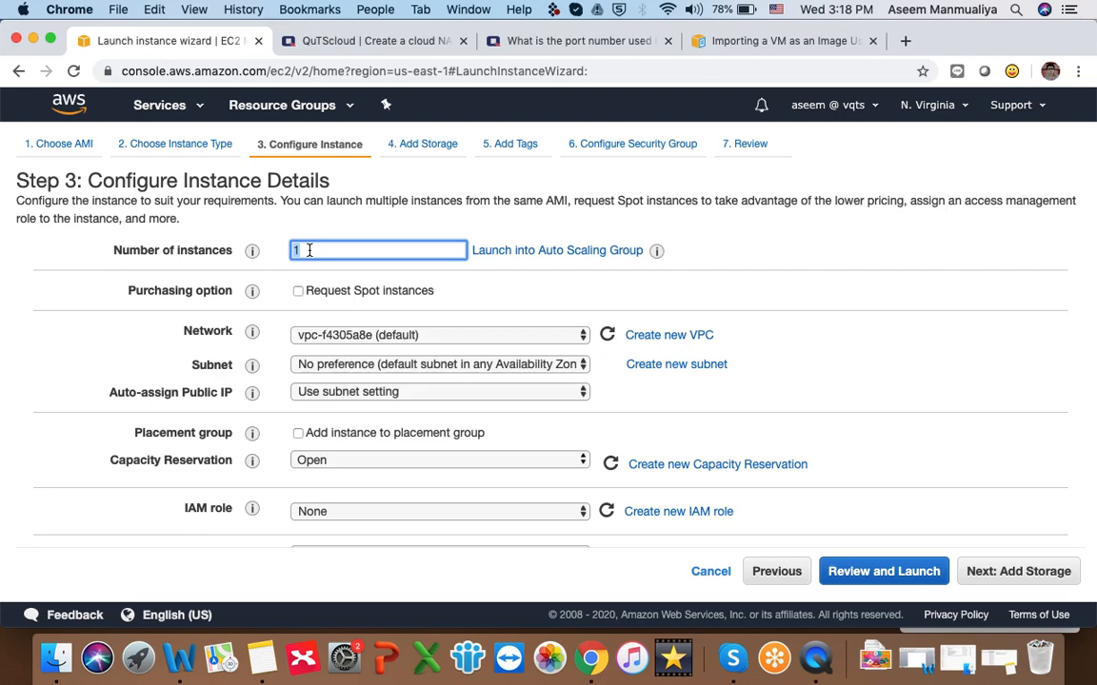
scroll(362, 304, "down", 2)
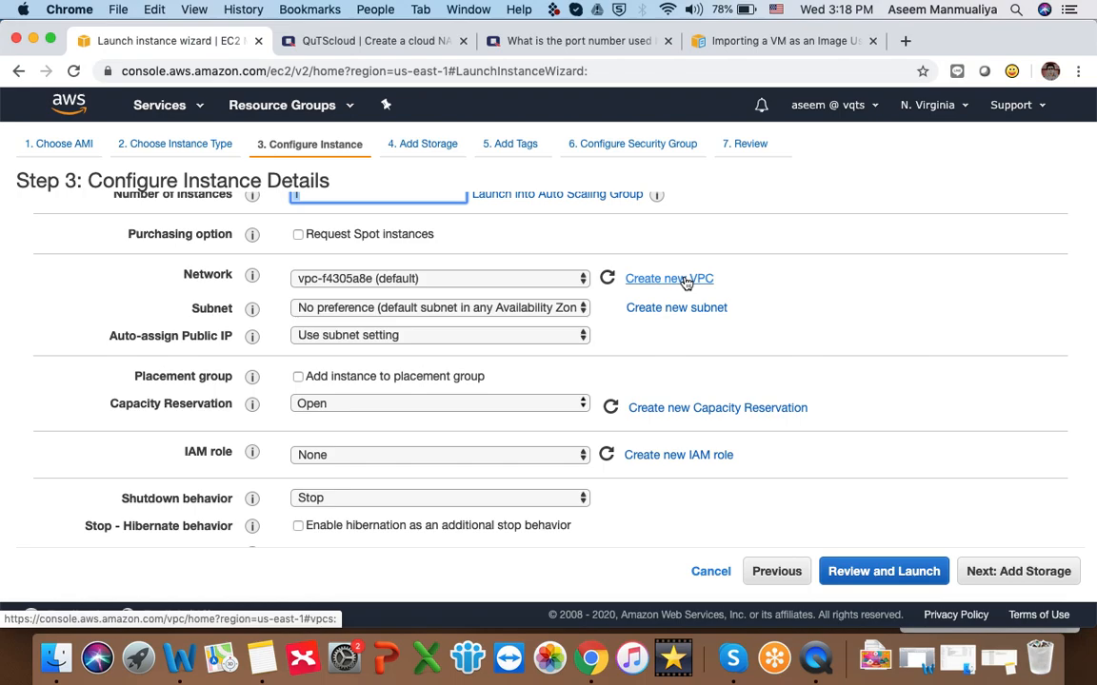
left_click(368, 284)
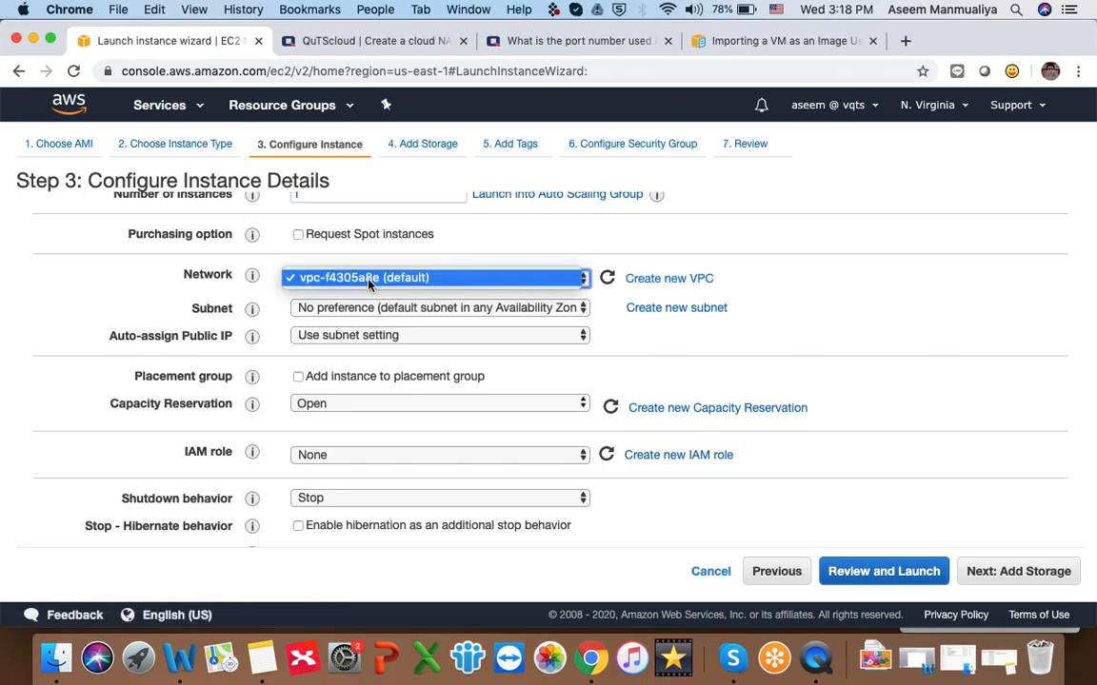
left_click(843, 293)
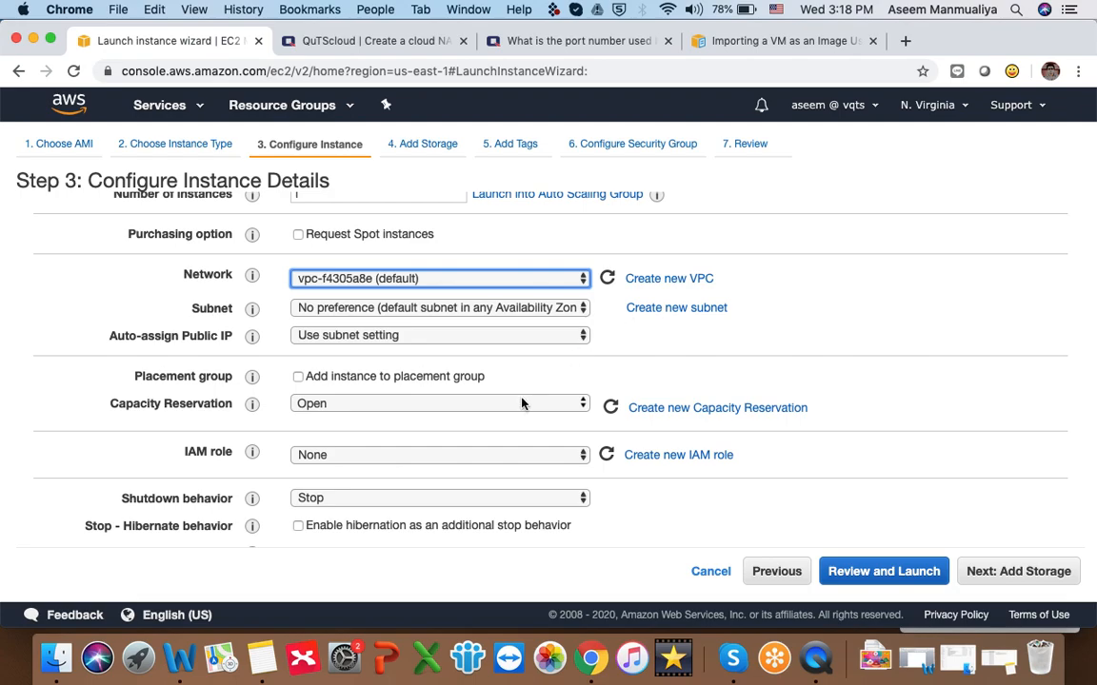
scroll(521, 403, "down", 4)
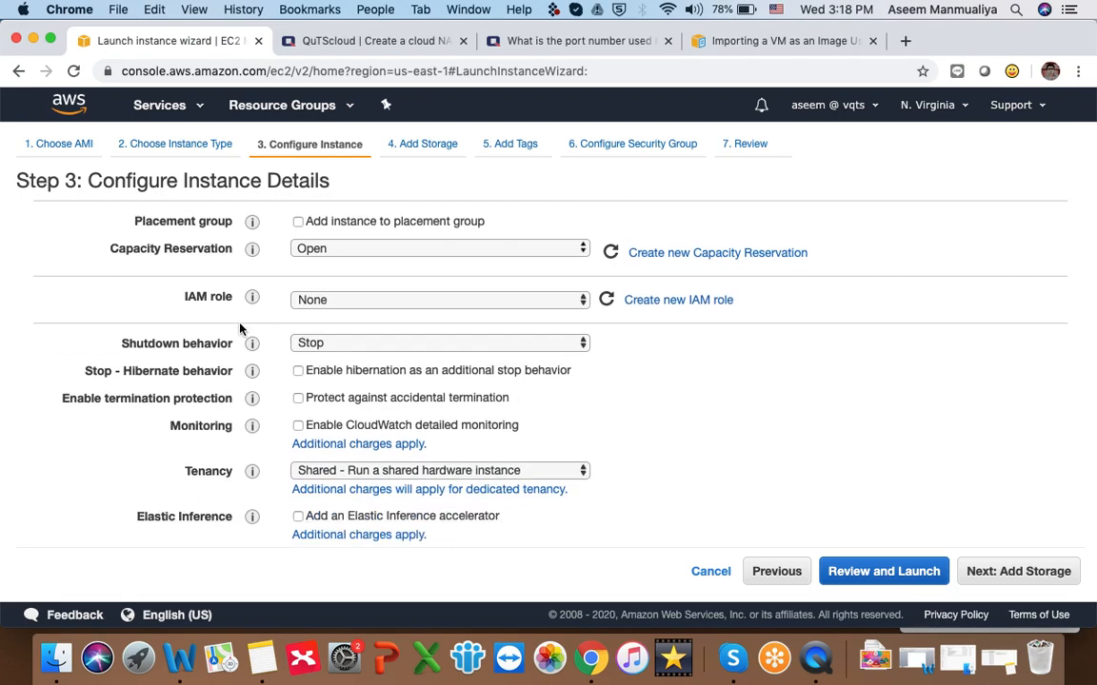
scroll(318, 361, "down", 2)
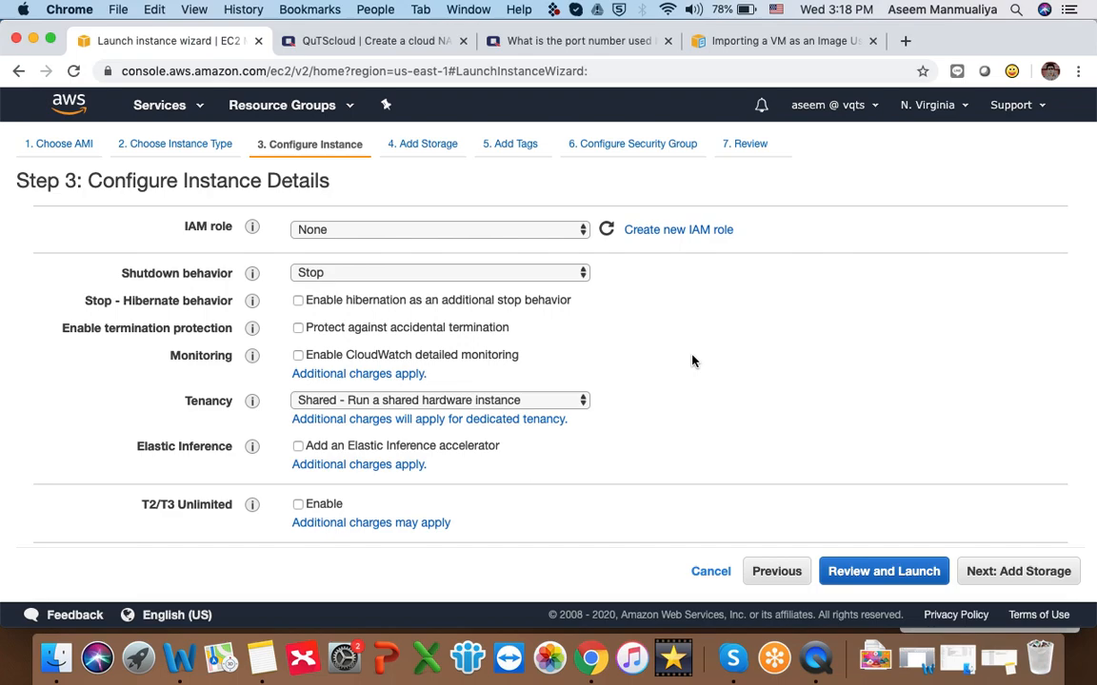
scroll(692, 360, "up", 3)
scroll(692, 360, "down", 4)
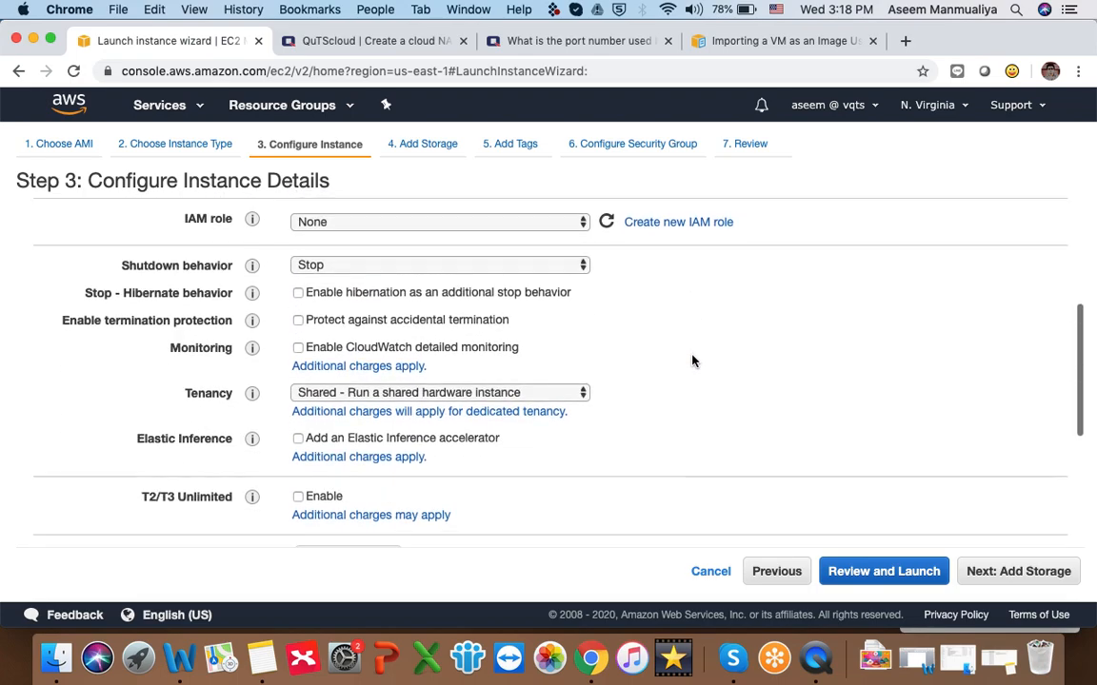
scroll(692, 360, "down", 1)
scroll(692, 360, "down", 4)
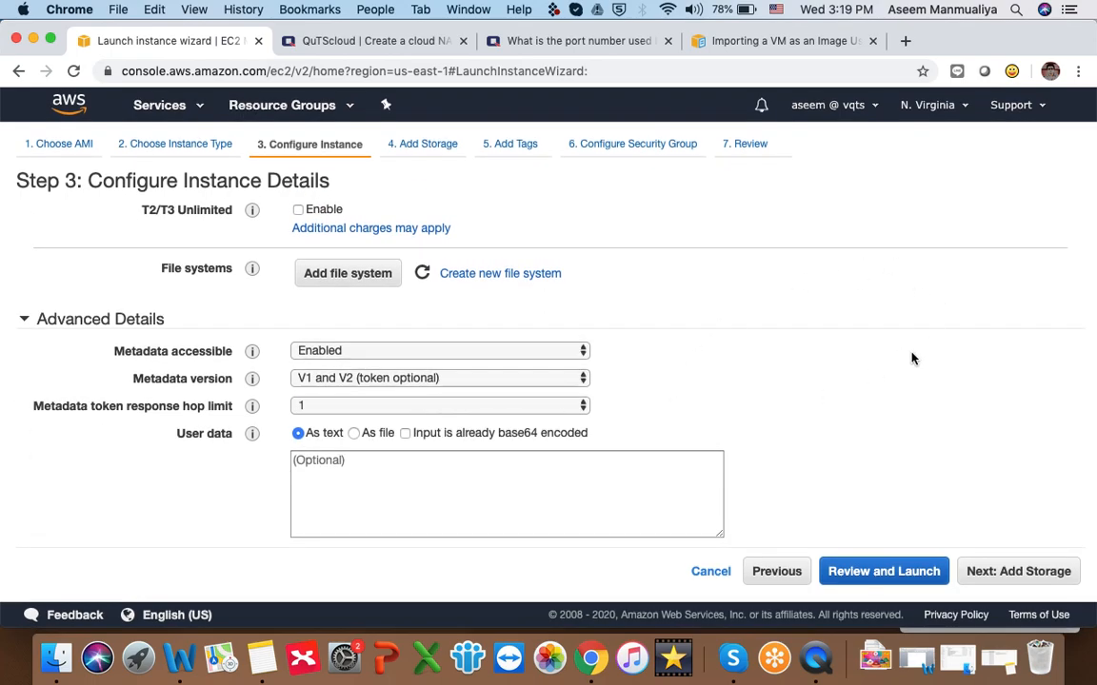
left_click(1010, 578)
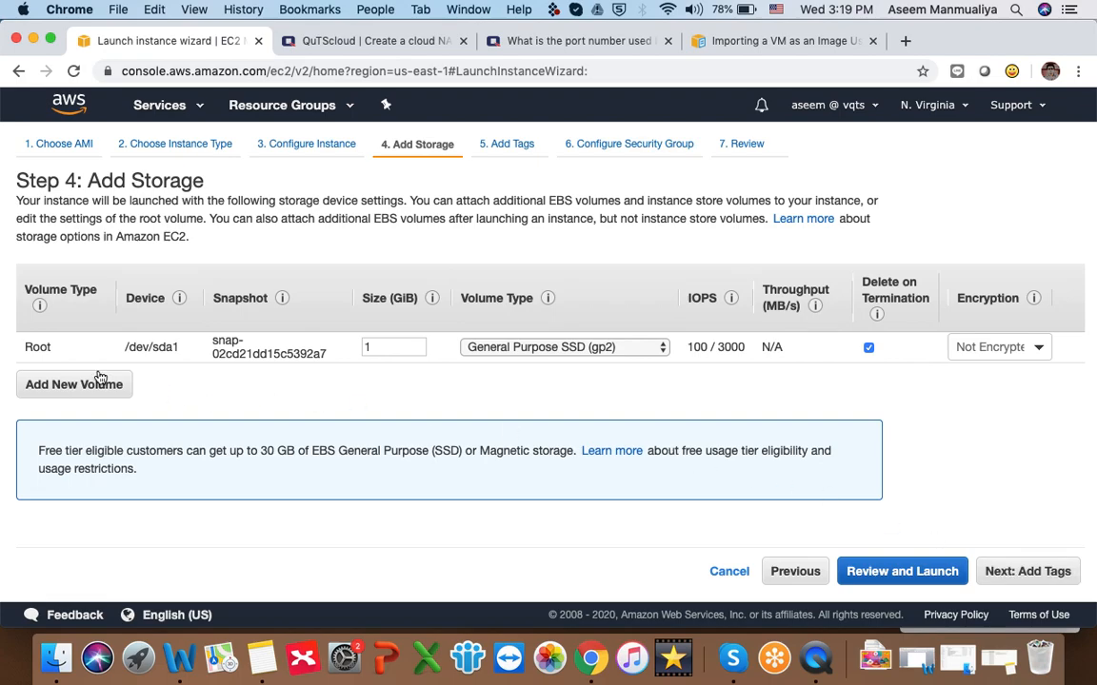
Step: Add a new EBS volume of 200 GiB on /dev/sdb, keeping the root volume at 1 GiB
double_click(363, 348)
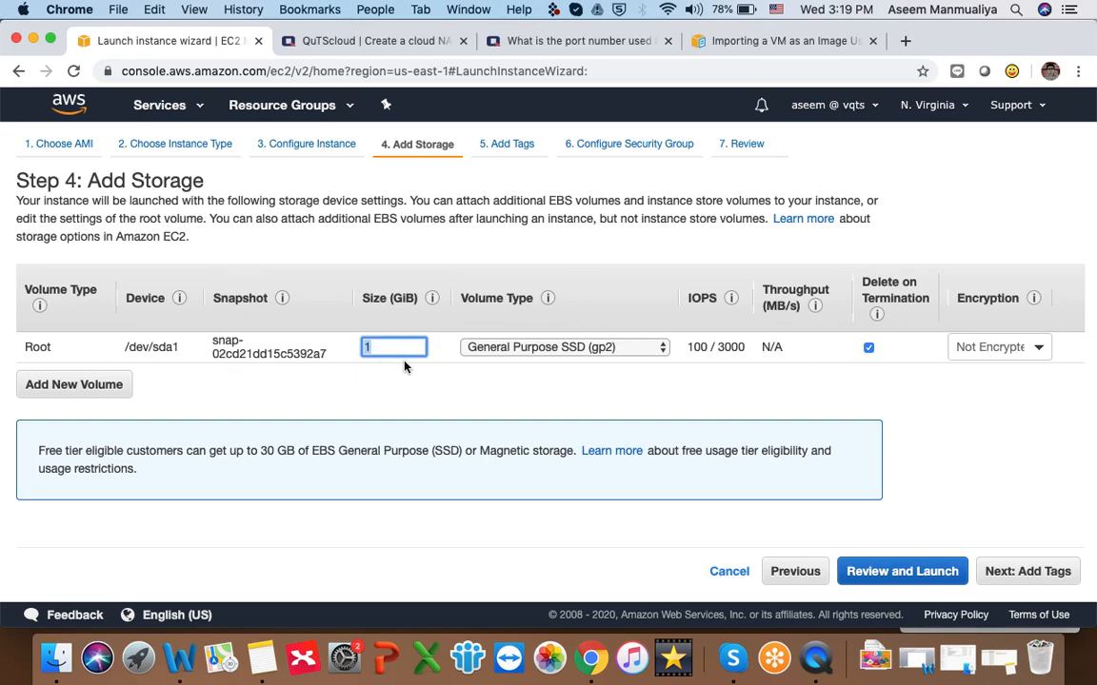
left_click(393, 350)
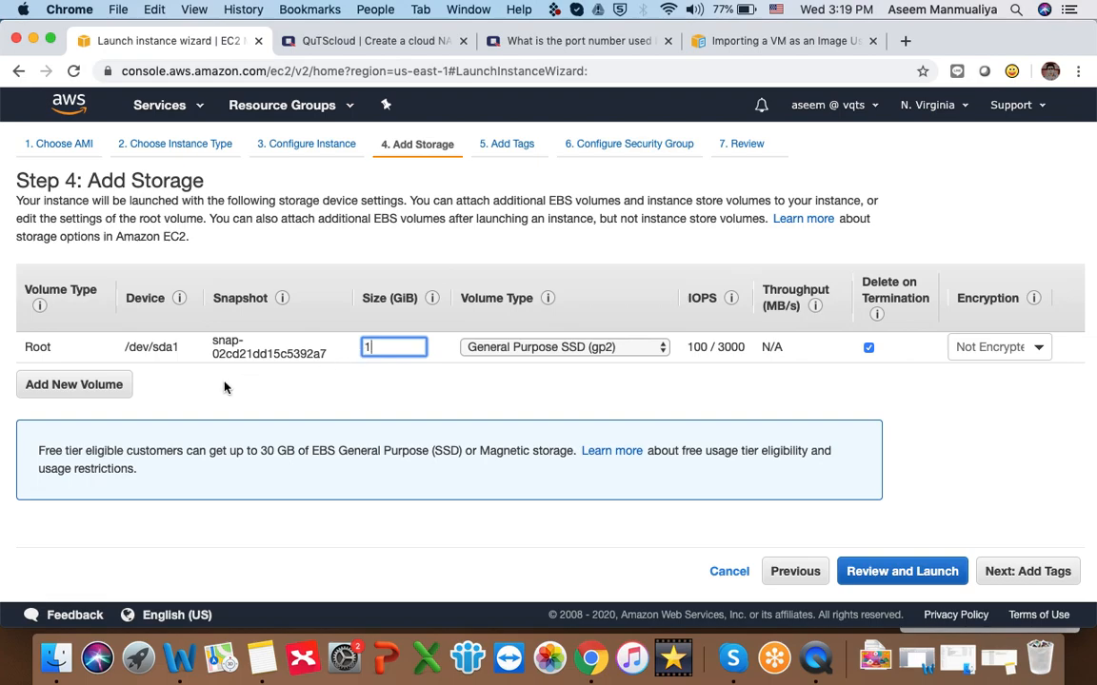
left_click(78, 395)
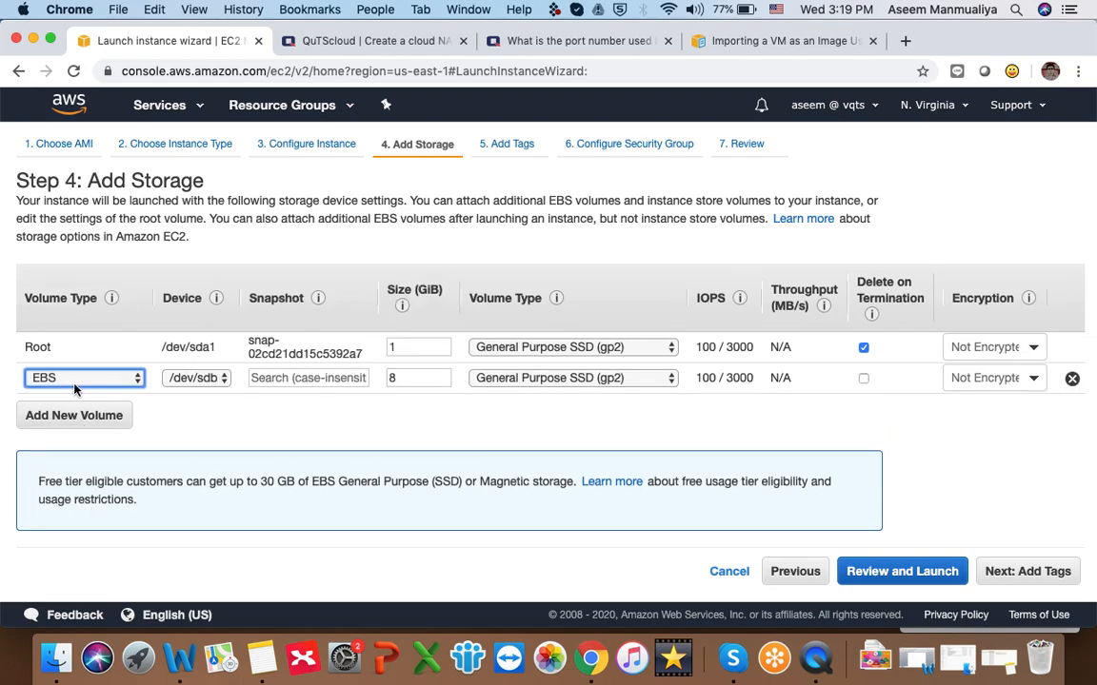
left_click(75, 386)
left_click(67, 384)
left_click(419, 379)
type("200")
left_click(459, 416)
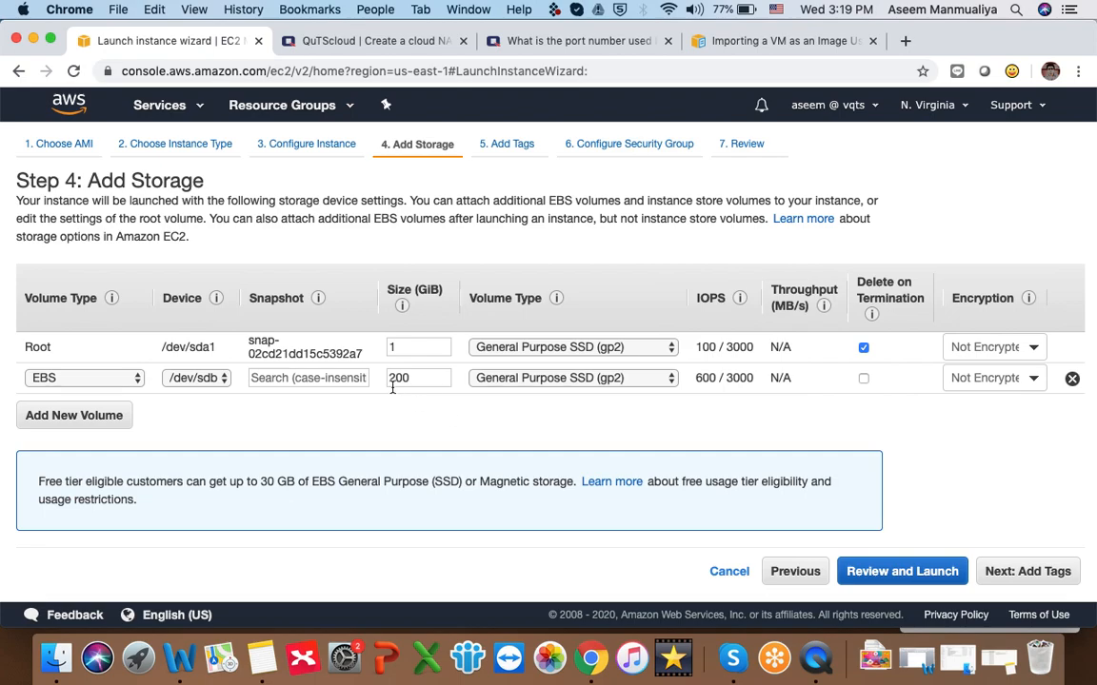
Step: Check the QuTScloud system requirements for the supported number of disks, then return to the launch instance wizard
left_click(325, 46)
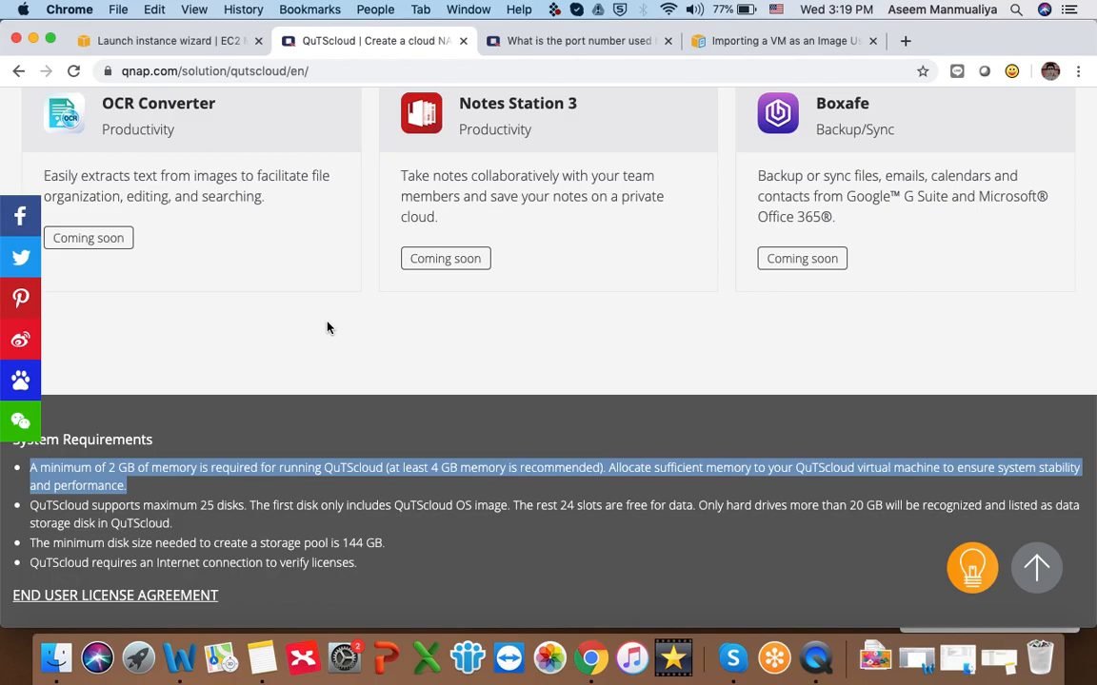
scroll(327, 328, "down", 1)
scroll(327, 328, "up", 1)
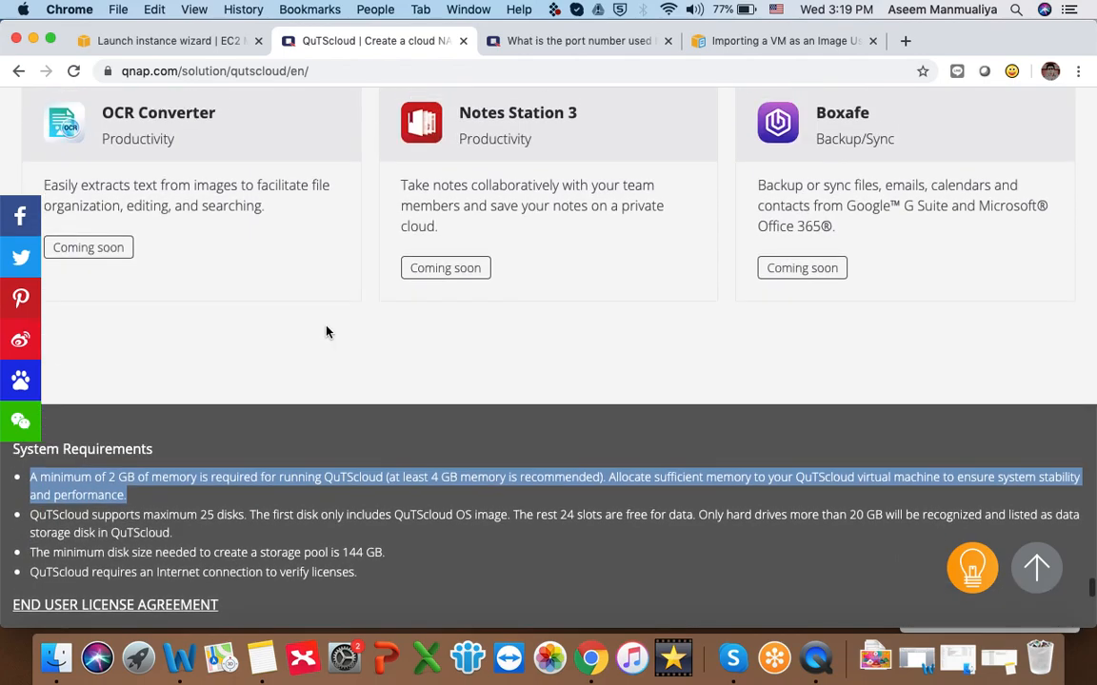
triple_click(133, 523)
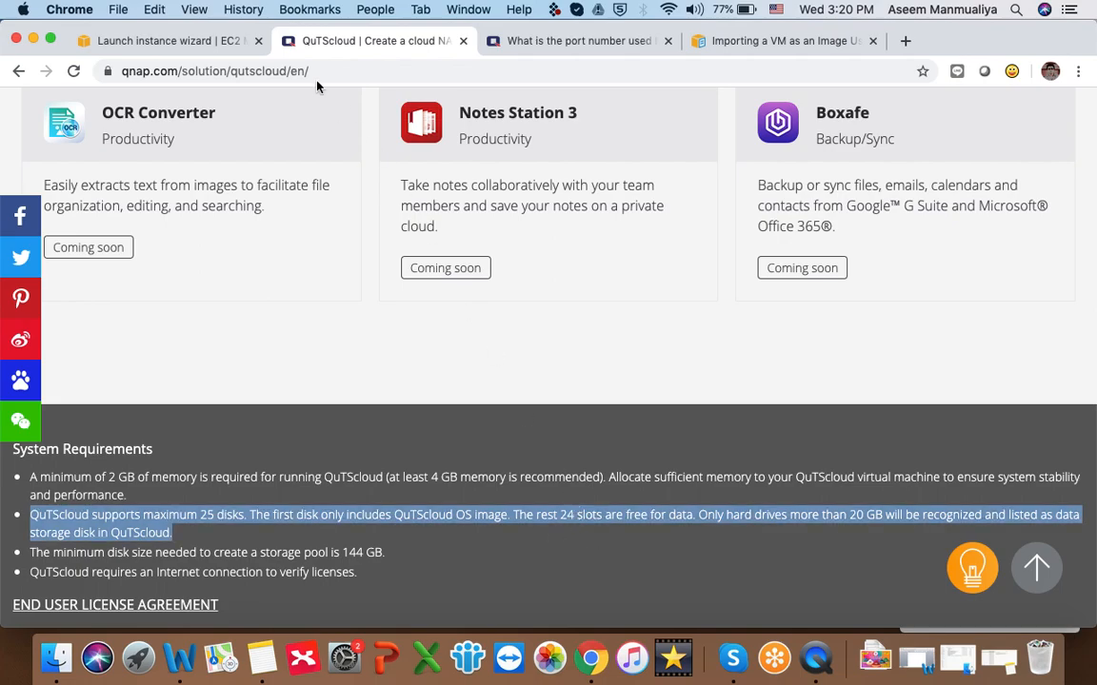
left_click(195, 42)
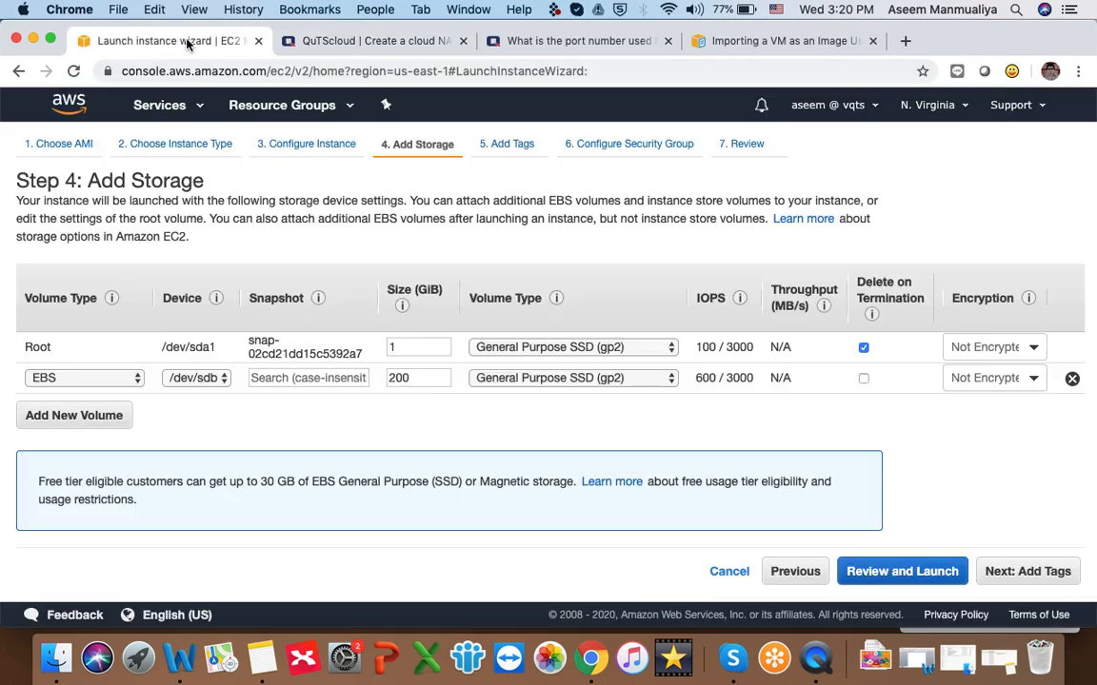
Step: Add three more EBS volumes with the default size of 8 GiB on /dev/sdc, /dev/sdd and /dev/sde
left_click(74, 415)
left_click(67, 445)
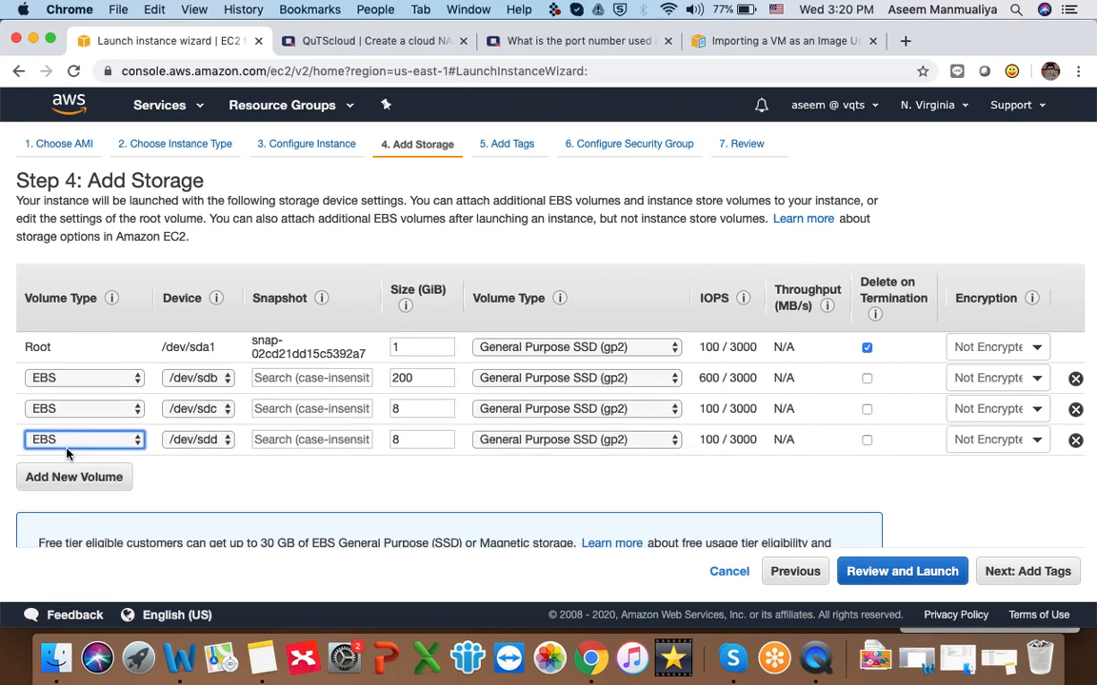
left_click(64, 486)
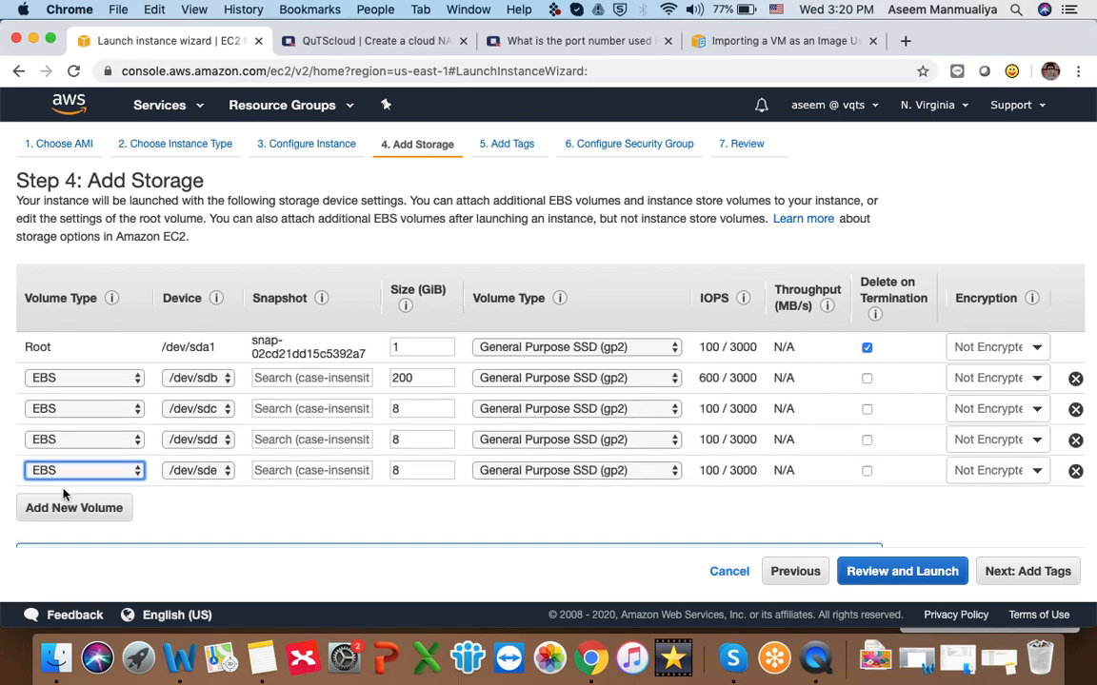
double_click(36, 347)
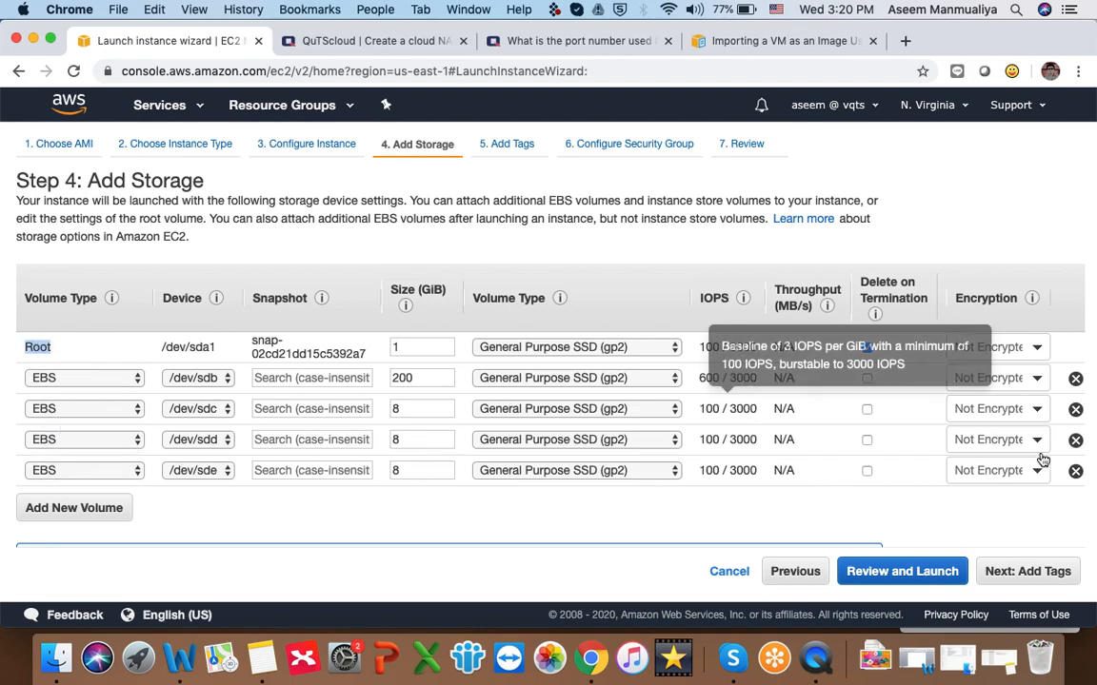
Step: Remove the three extra 8 GiB EBS volumes from the instance's storage list
left_click(1075, 470)
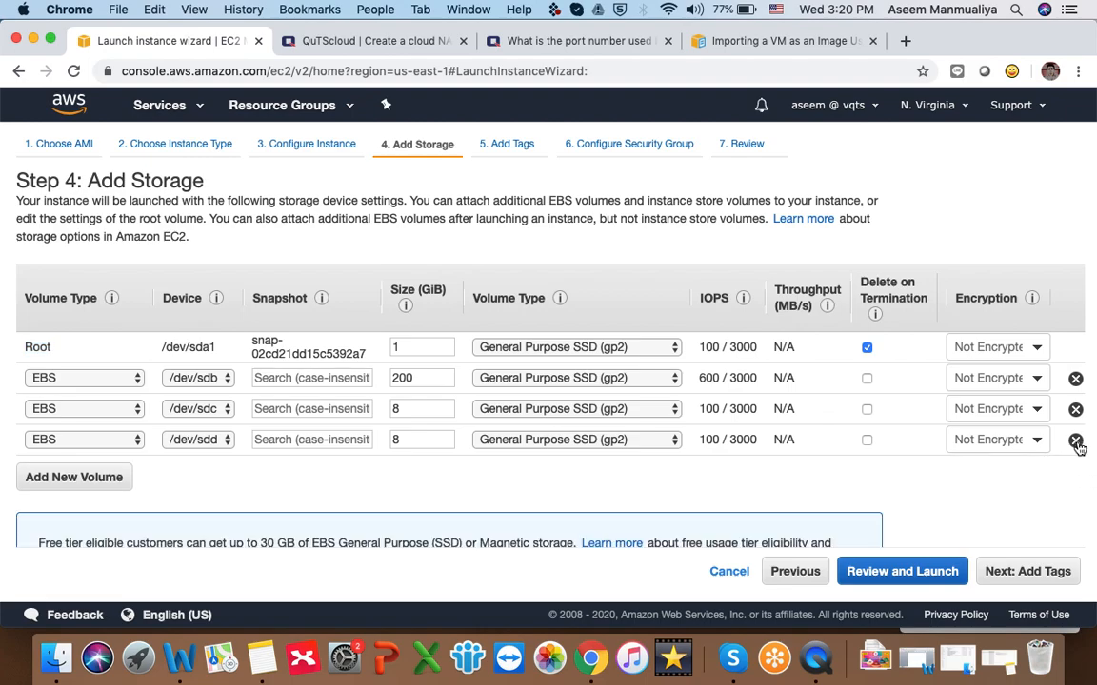
left_click(1076, 440)
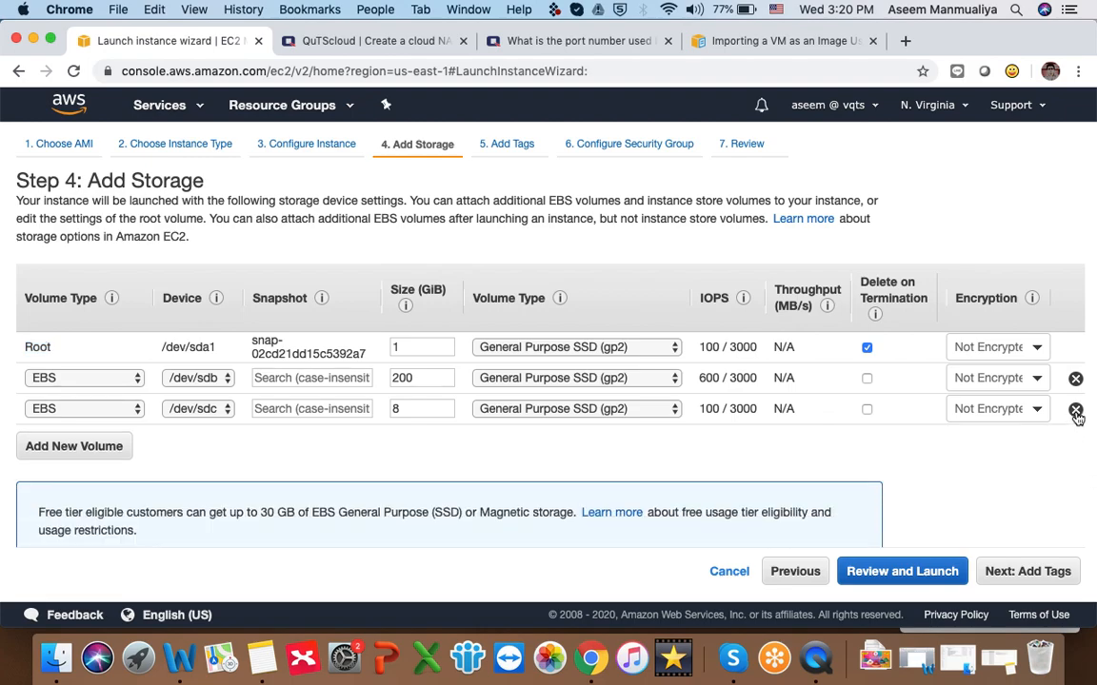
left_click(1076, 410)
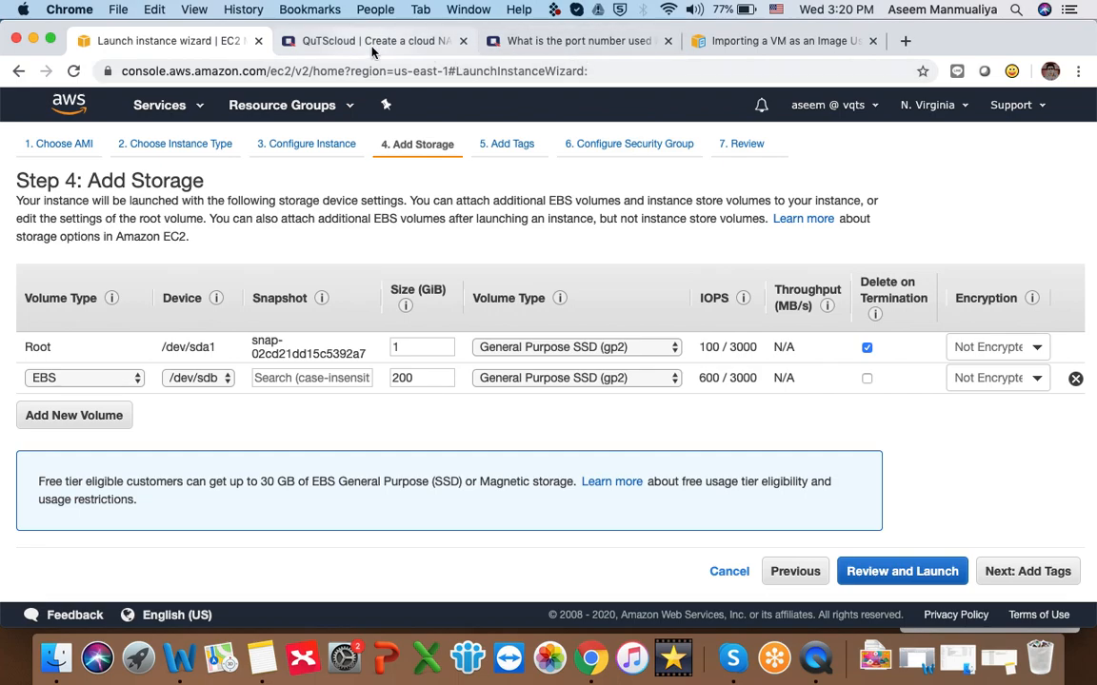
Step: Check the QuTScloud system requirements for the minimum disk size needed to create a storage pool
left_click(334, 41)
triple_click(258, 551)
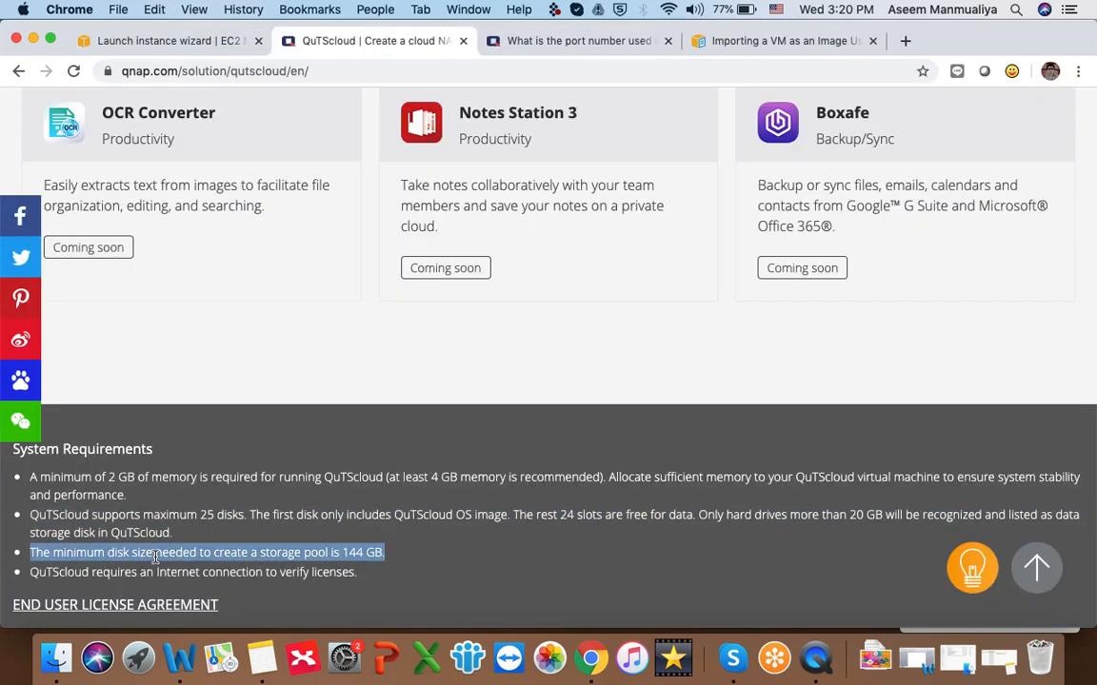
scroll(390, 550, "down", 1)
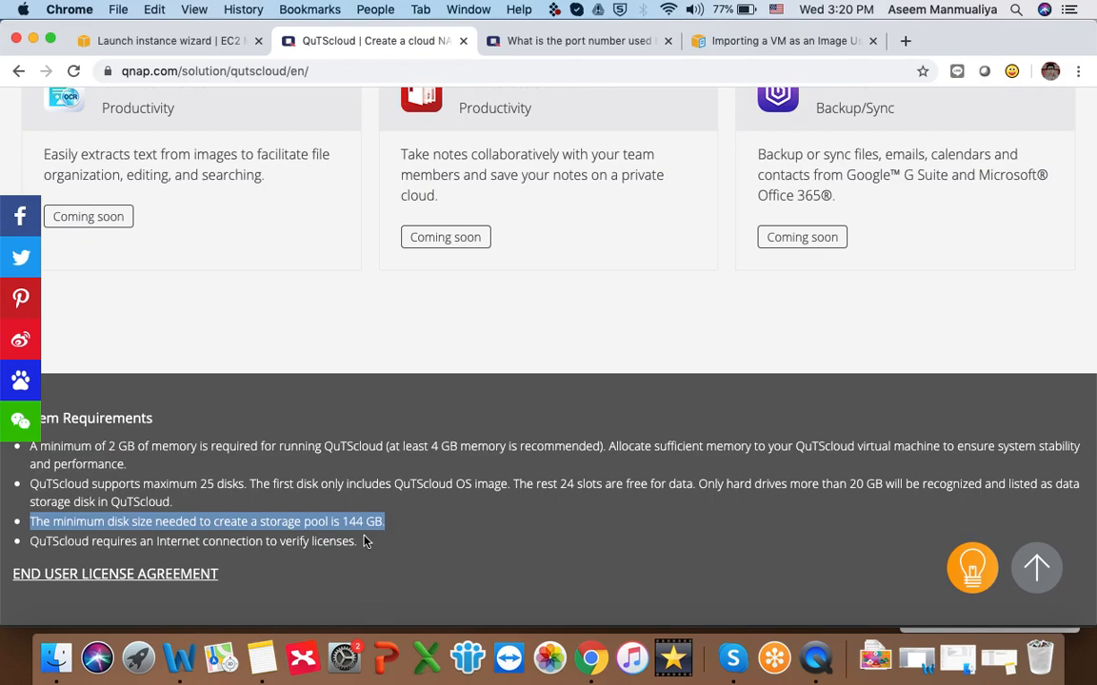
Step: Check the QuTScloud system requirements for the minimum size of a recognized data disk, then return to the launch instance wizard
left_click(176, 41)
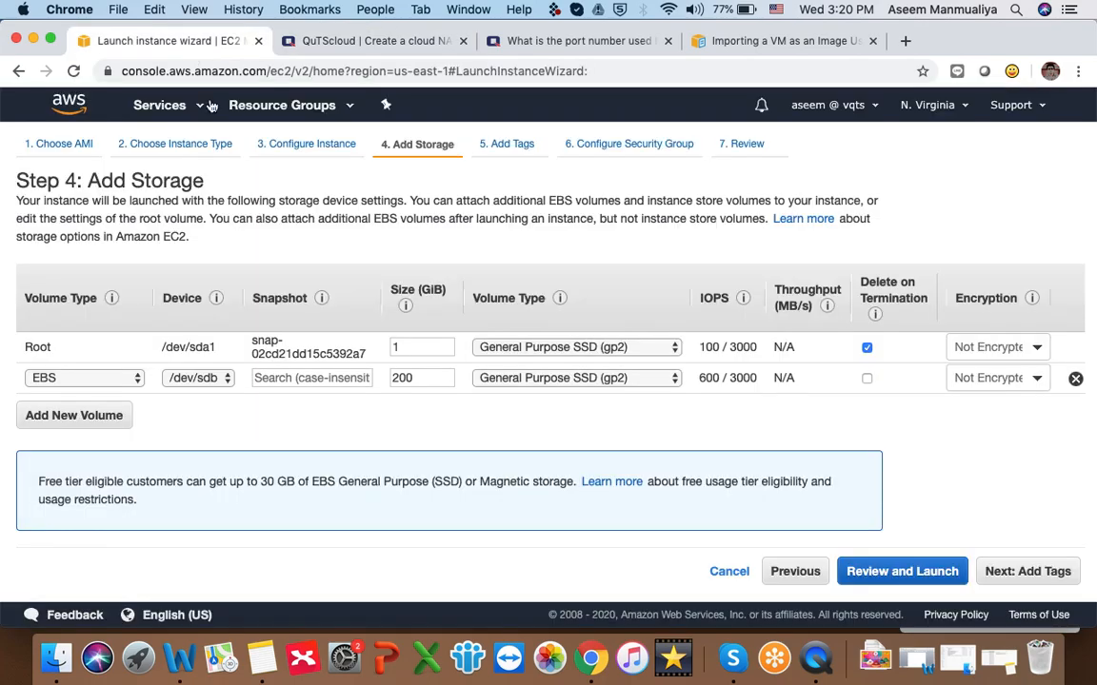
double_click(407, 378)
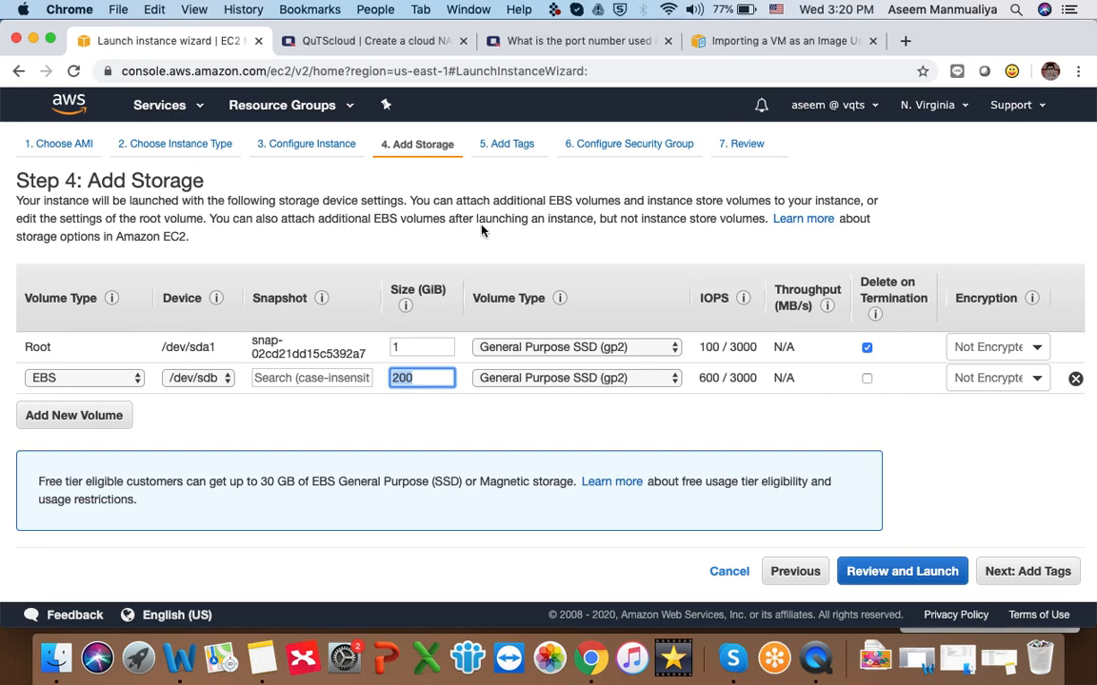
left_click(344, 42)
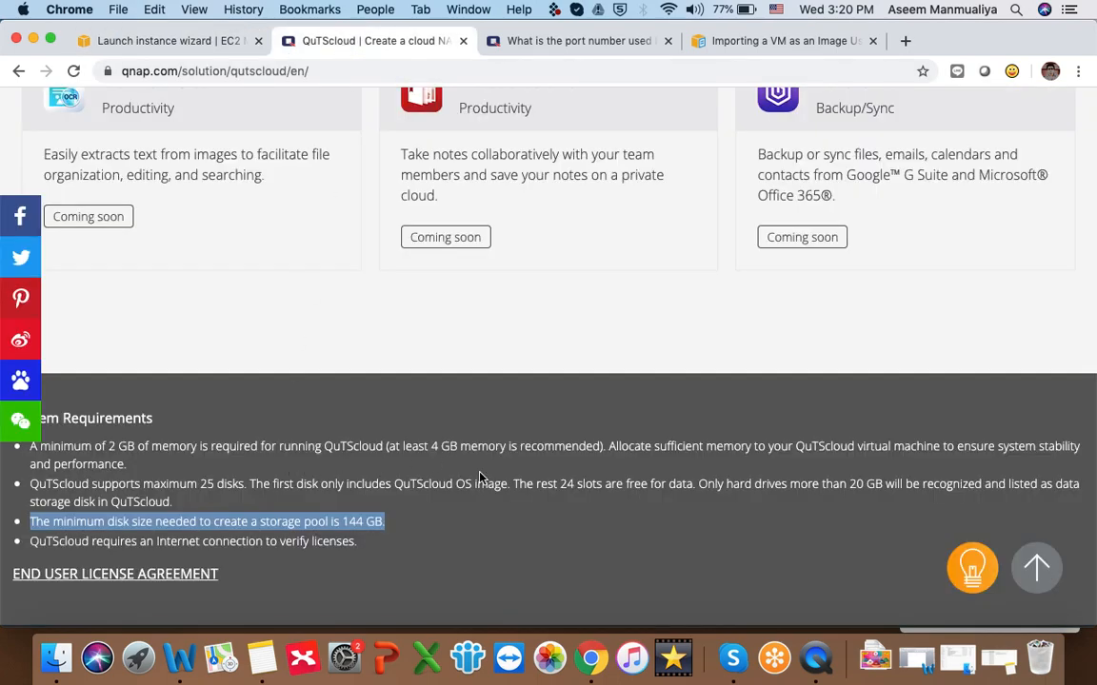
scroll(480, 476, "down", 1)
scroll(657, 481, "down", 1)
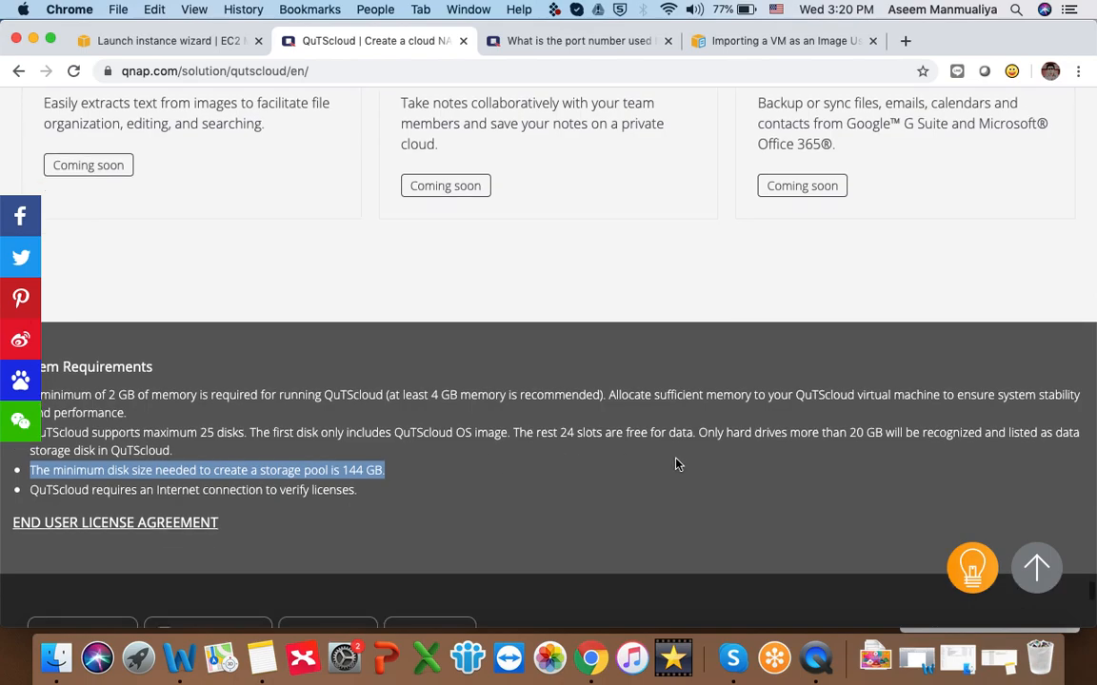
triple_click(763, 434)
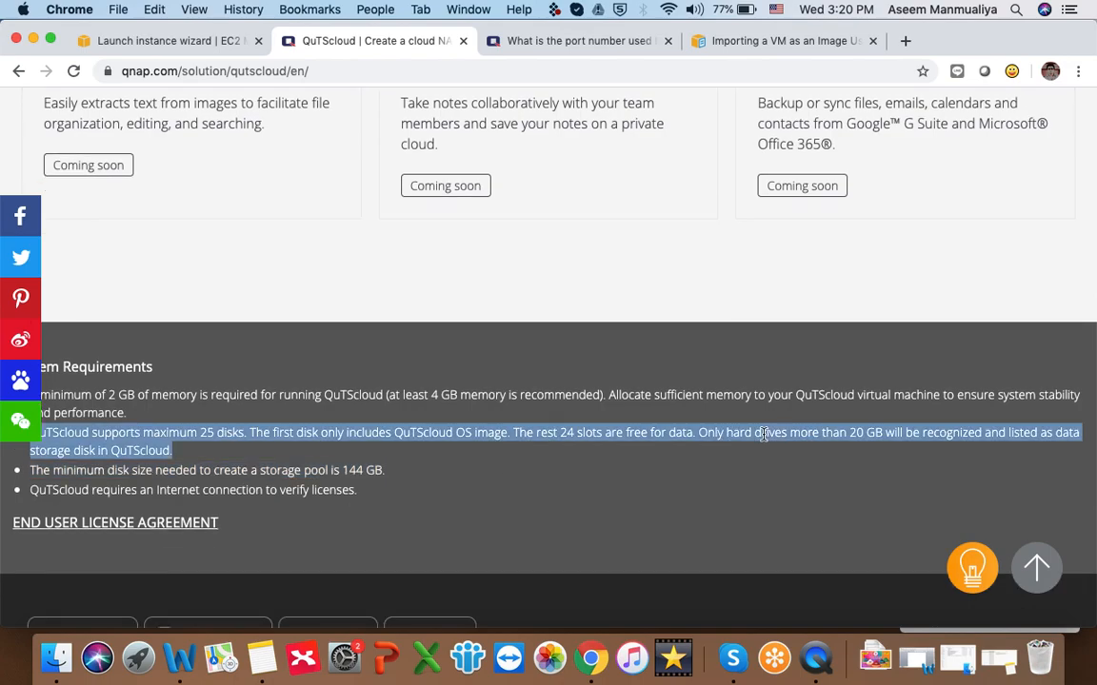
left_click(846, 433)
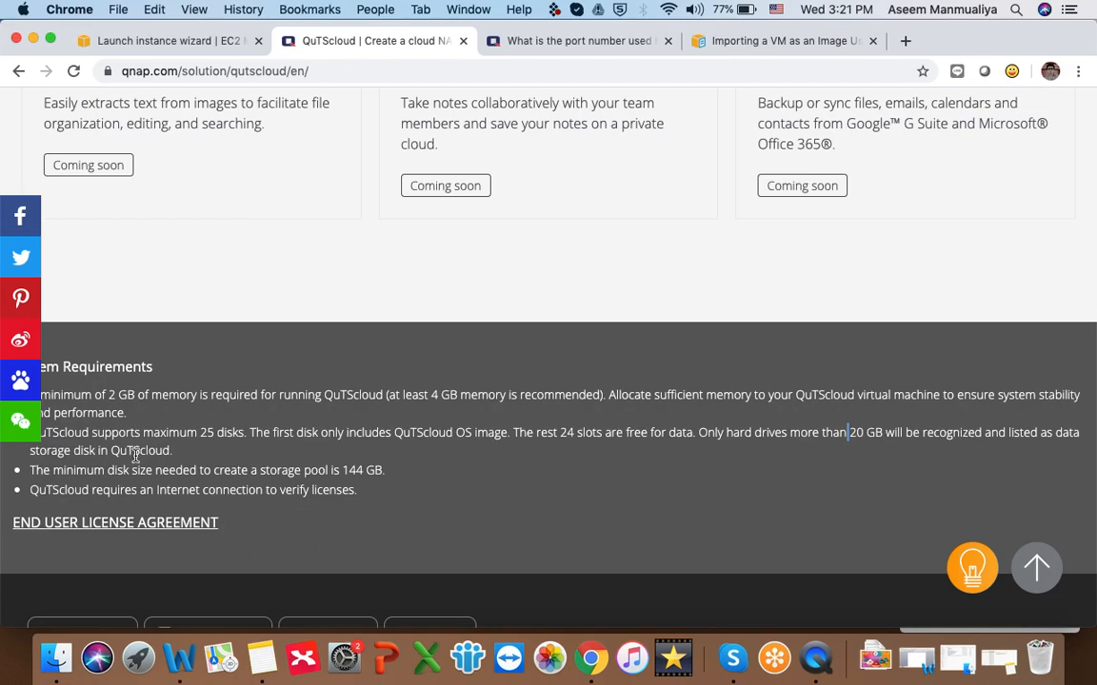
left_click(154, 41)
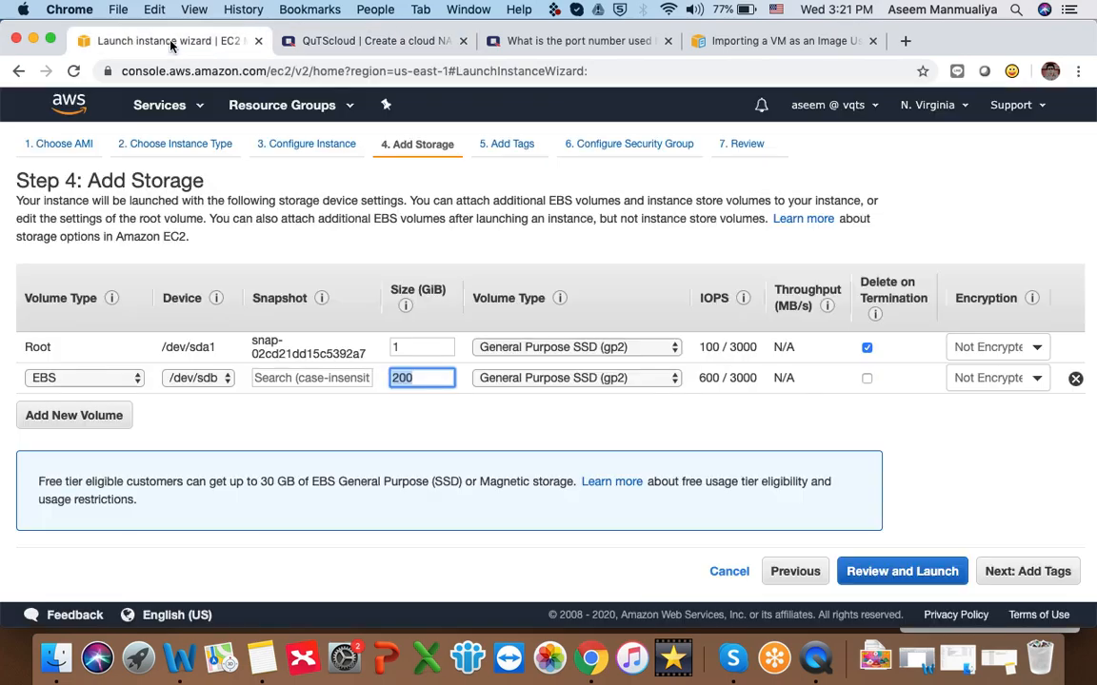
Step: Re-enter 200 GiB as the size of the EBS volume on /dev/sdb
left_click(430, 378)
key("BackSpace")
type("0")
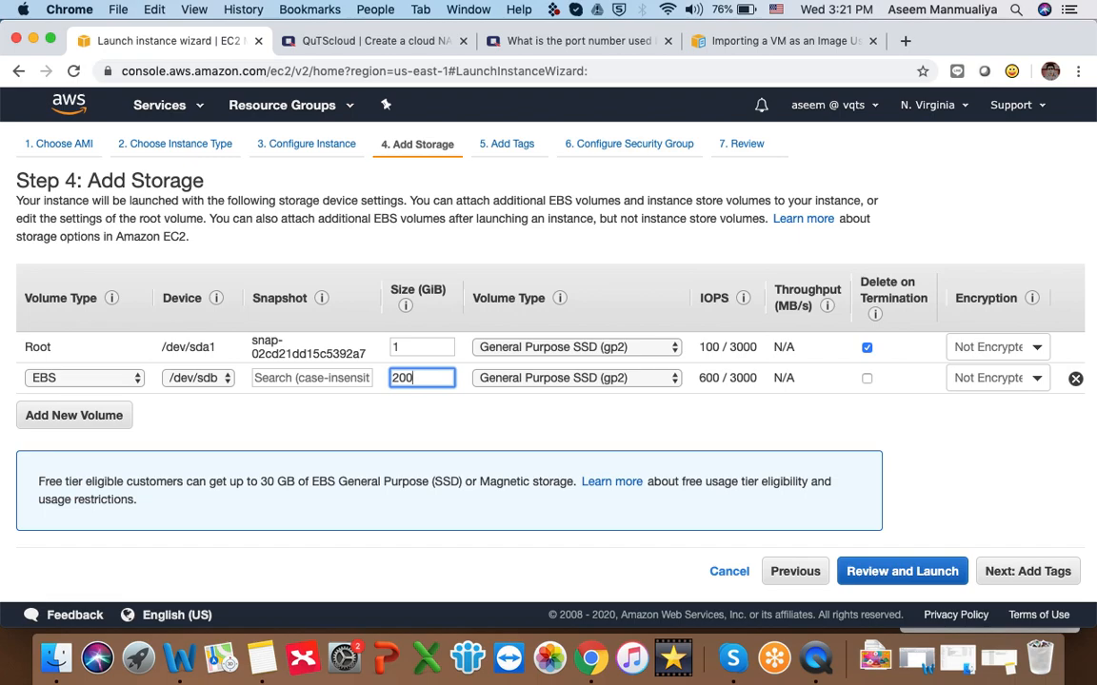
Step: Try adding a second EBS volume of 200 GiB on /dev/sdc, then remove it from the storage list
left_click(94, 428)
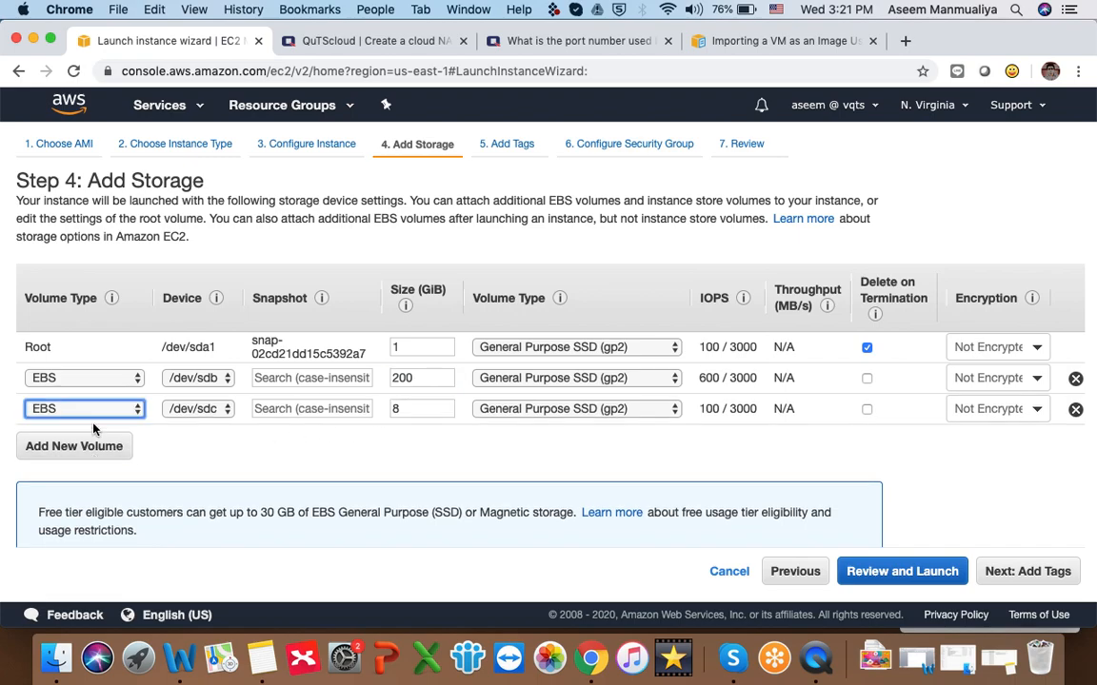
left_click(433, 412)
key("BackSpace")
type("200")
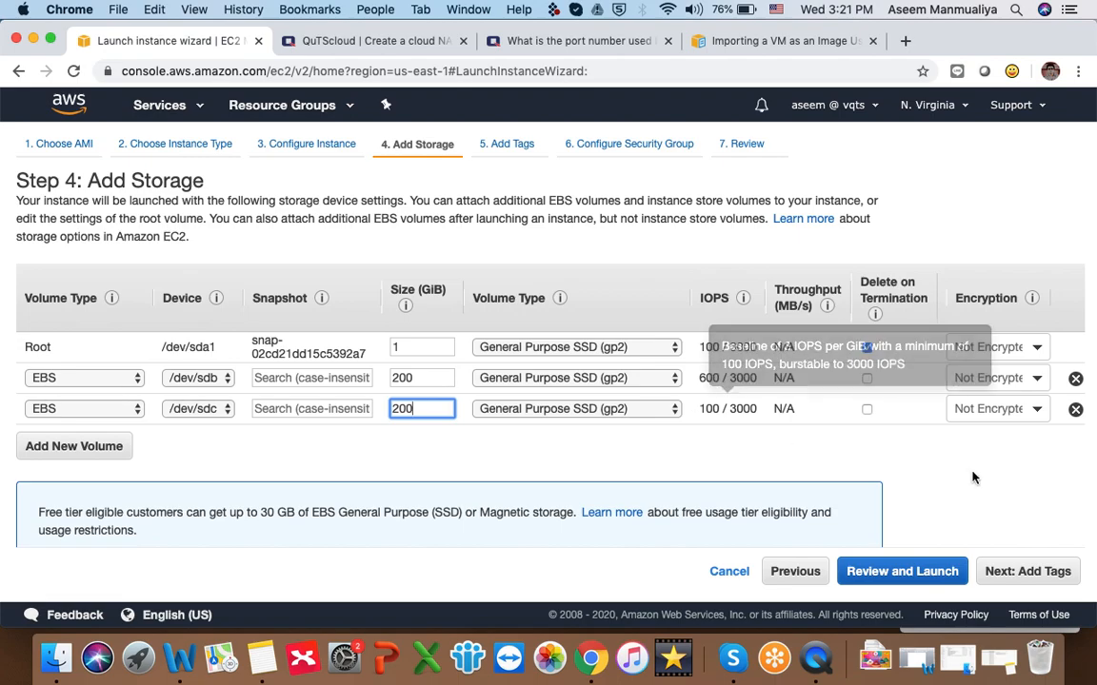
left_click(1074, 408)
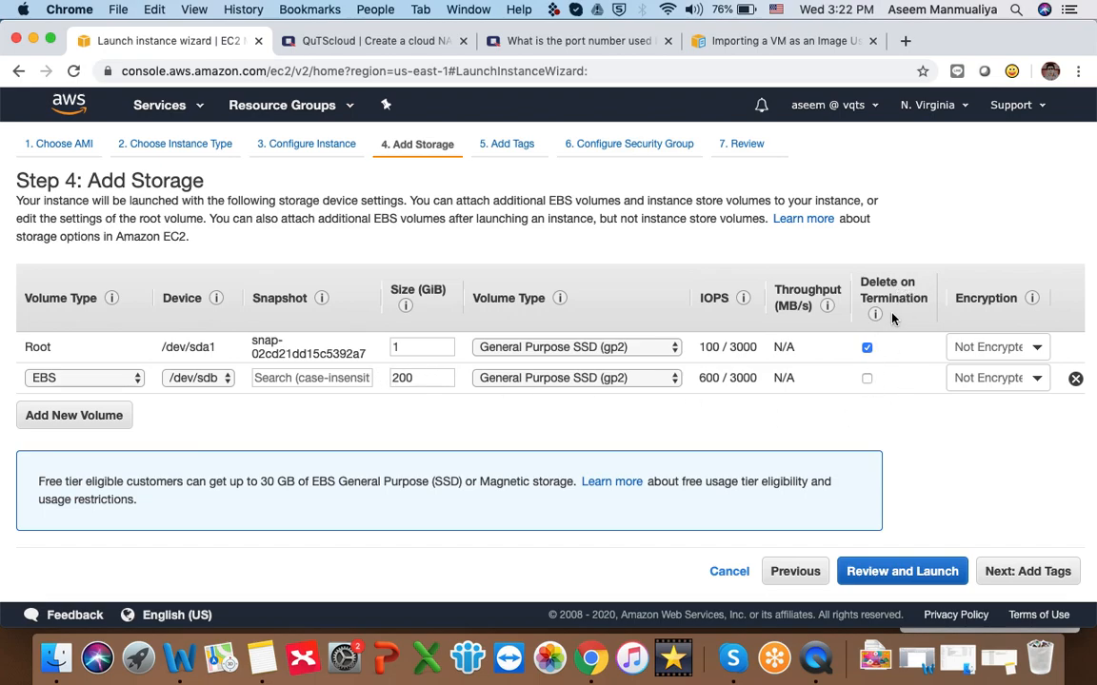
Step: Enable Delete on Termination for the EBS volume on /dev/sdb and continue to the Add Tags step
left_click(866, 378)
left_click(1033, 572)
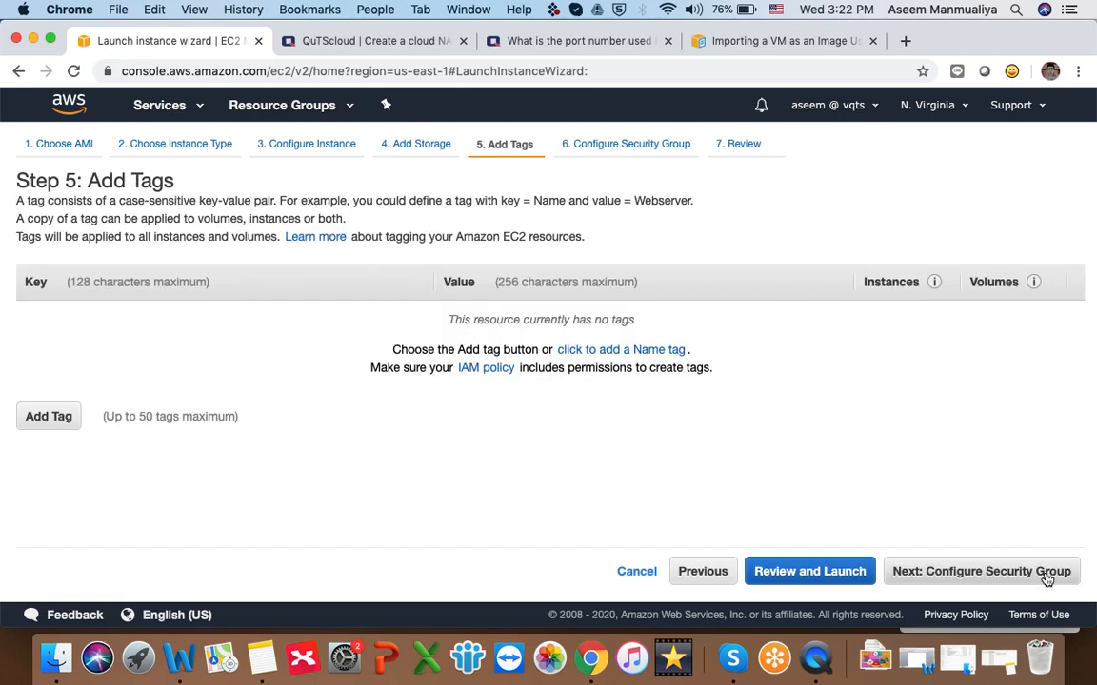
Step: Add a Name tag valued with the owner's first name followed by QuTScloud, and continue to the security group configuration
left_click(632, 351)
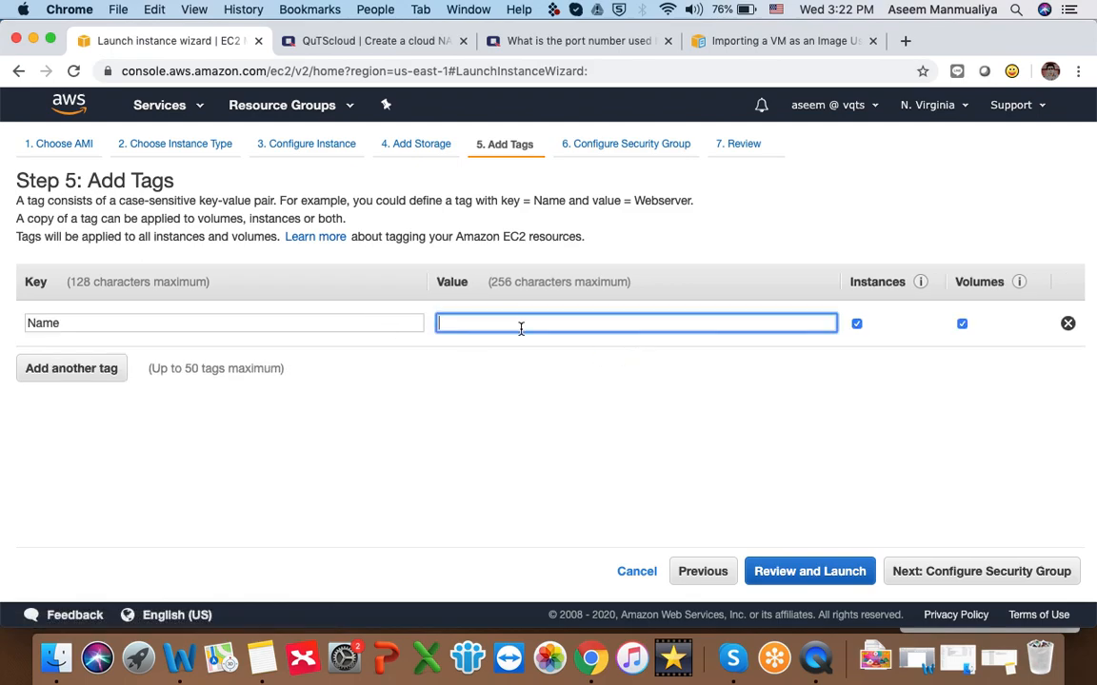
type("Aseem")
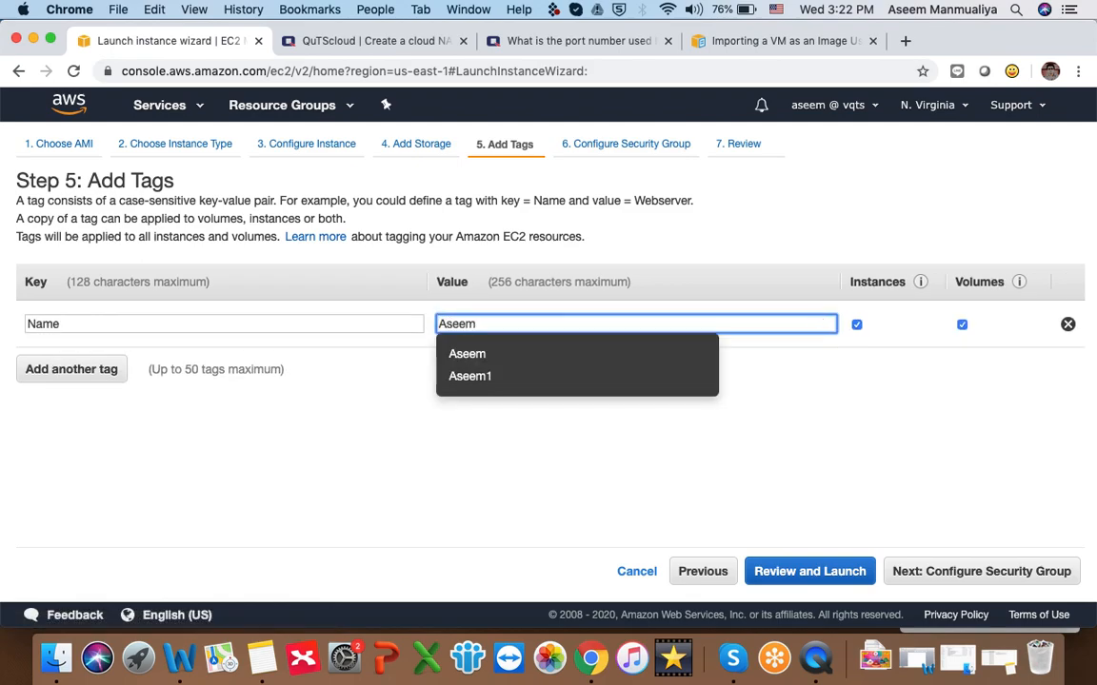
type("QuTScloud")
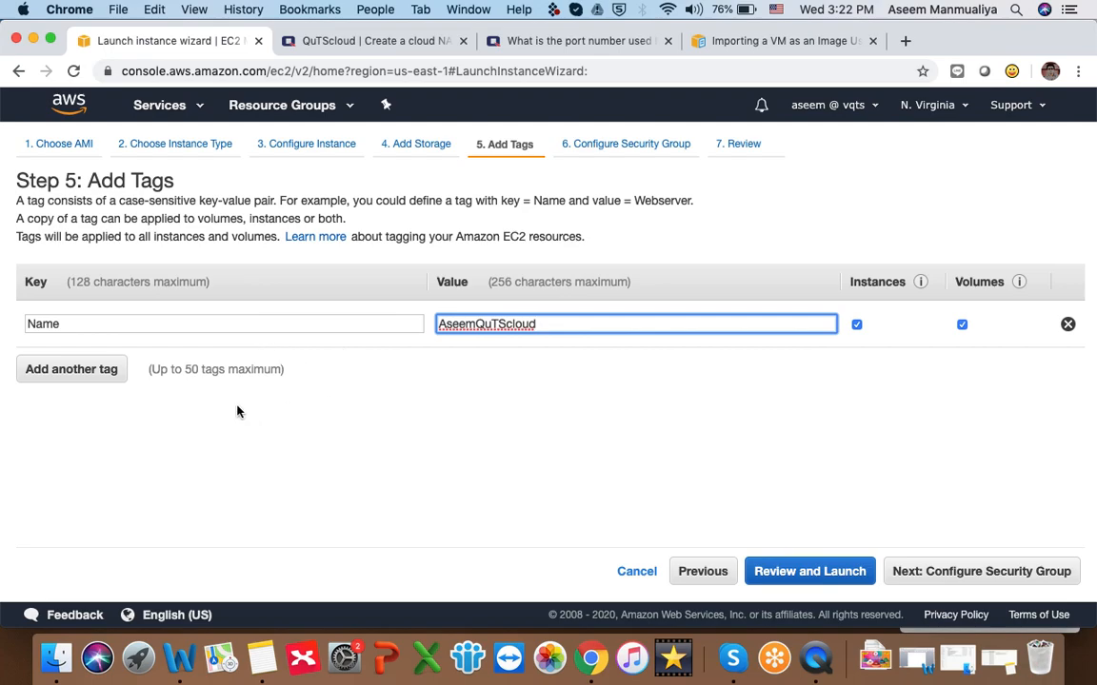
left_click(459, 382)
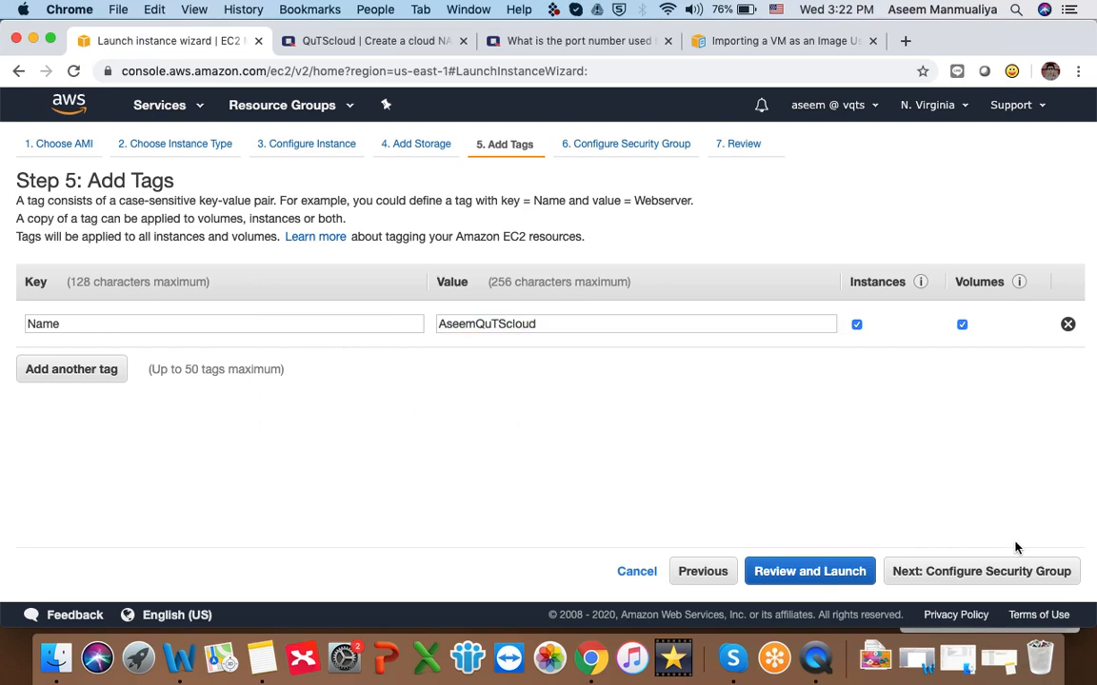
left_click(963, 573)
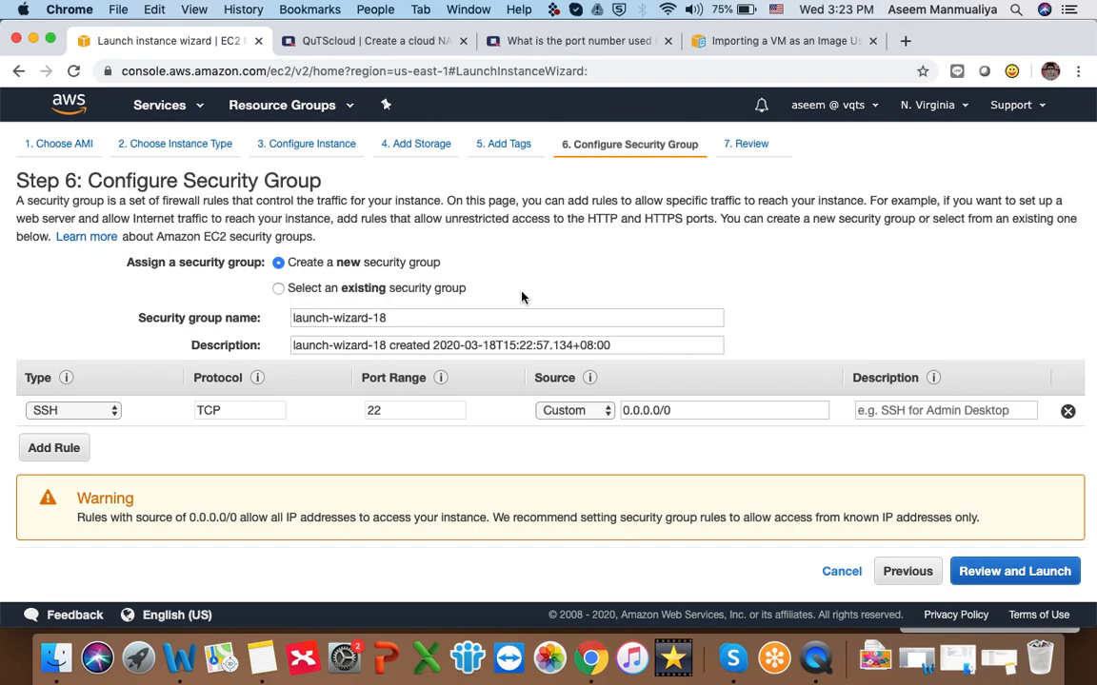
Step: Add a Custom TCP rule for port 8080 with source Anywhere to the new security group
left_click(55, 447)
left_click(95, 441)
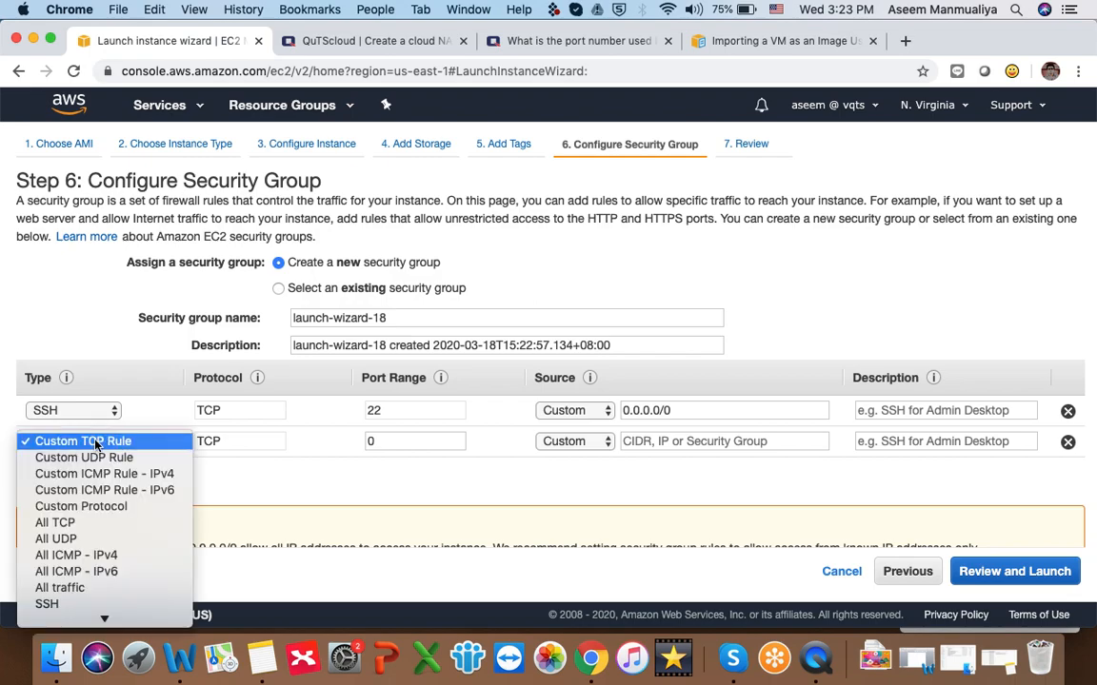
left_click(95, 441)
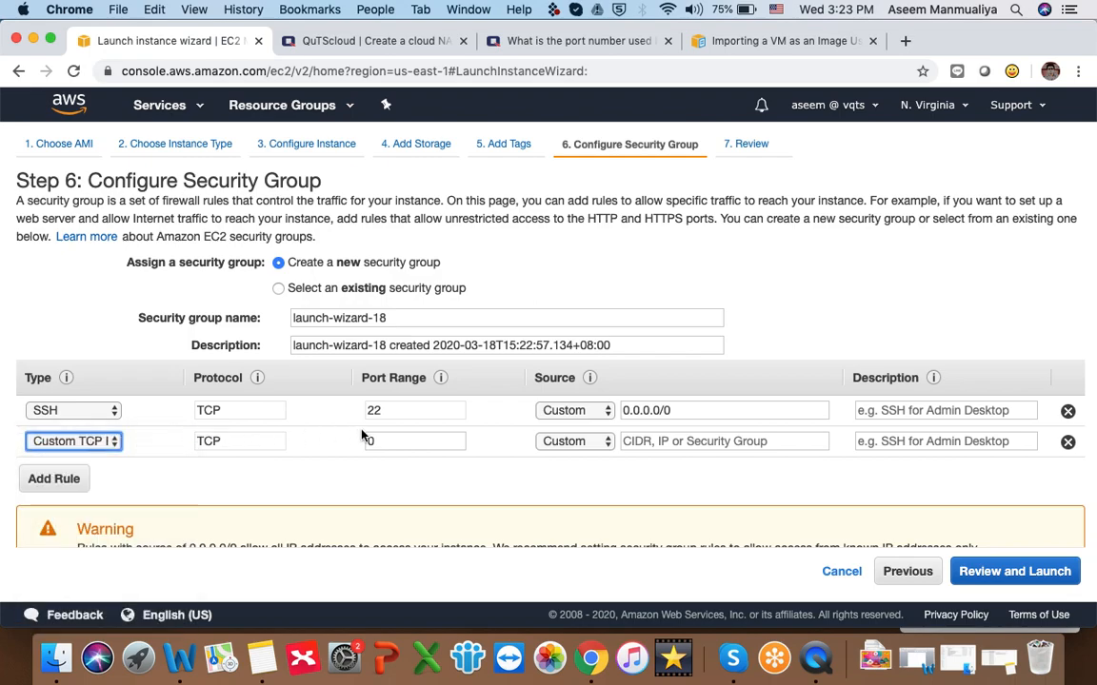
left_click(404, 442)
key("BackSpace")
type("8080")
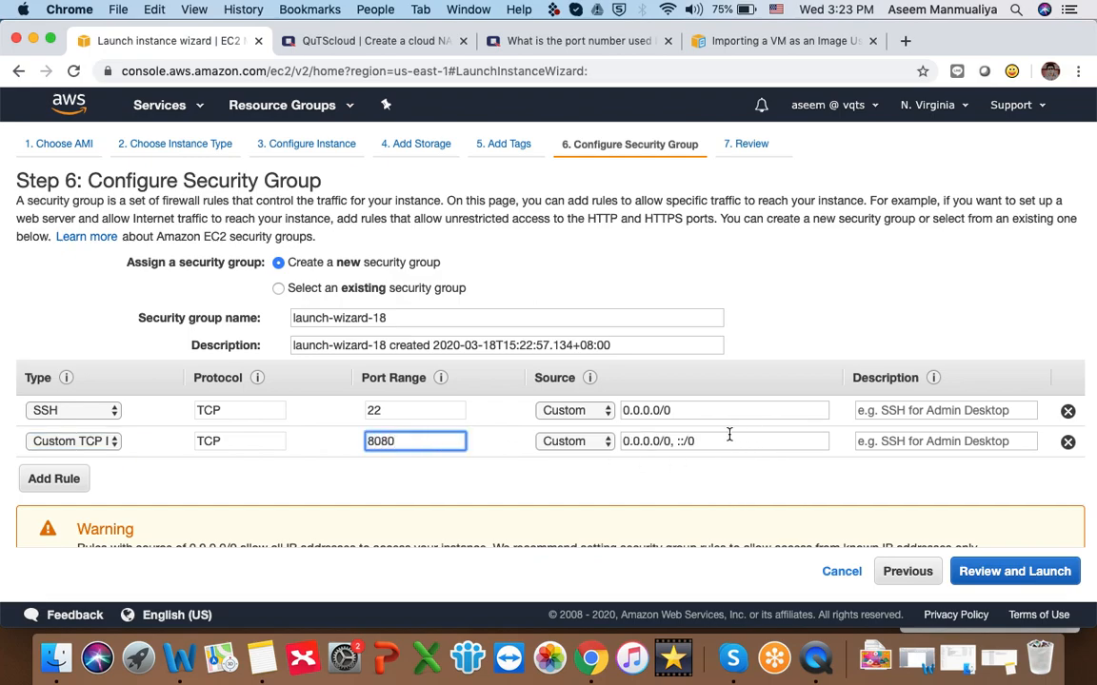
left_click(596, 443)
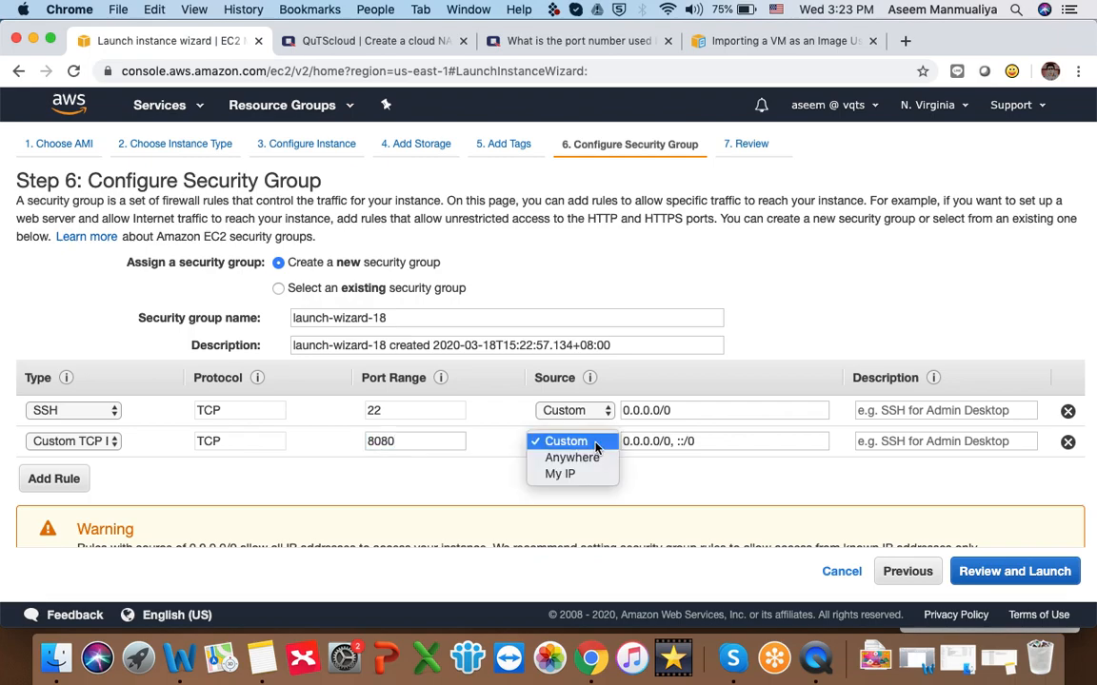
left_click(569, 457)
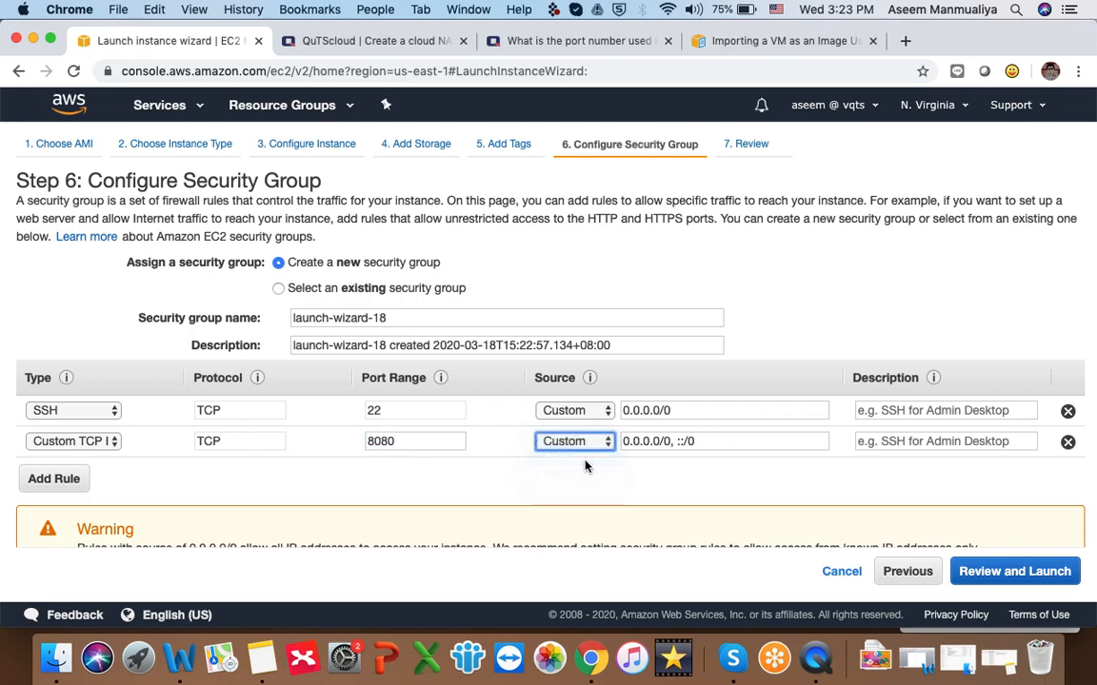
Step: Add an HTTPS rule to the new security group
left_click(54, 479)
left_click(105, 474)
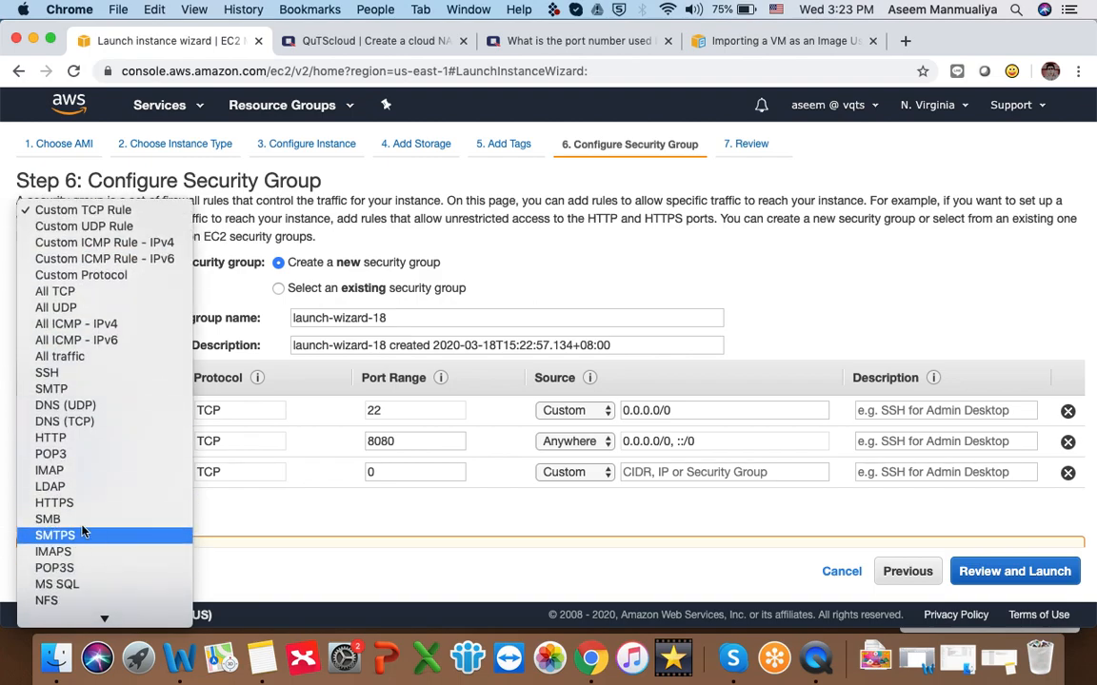
left_click(59, 503)
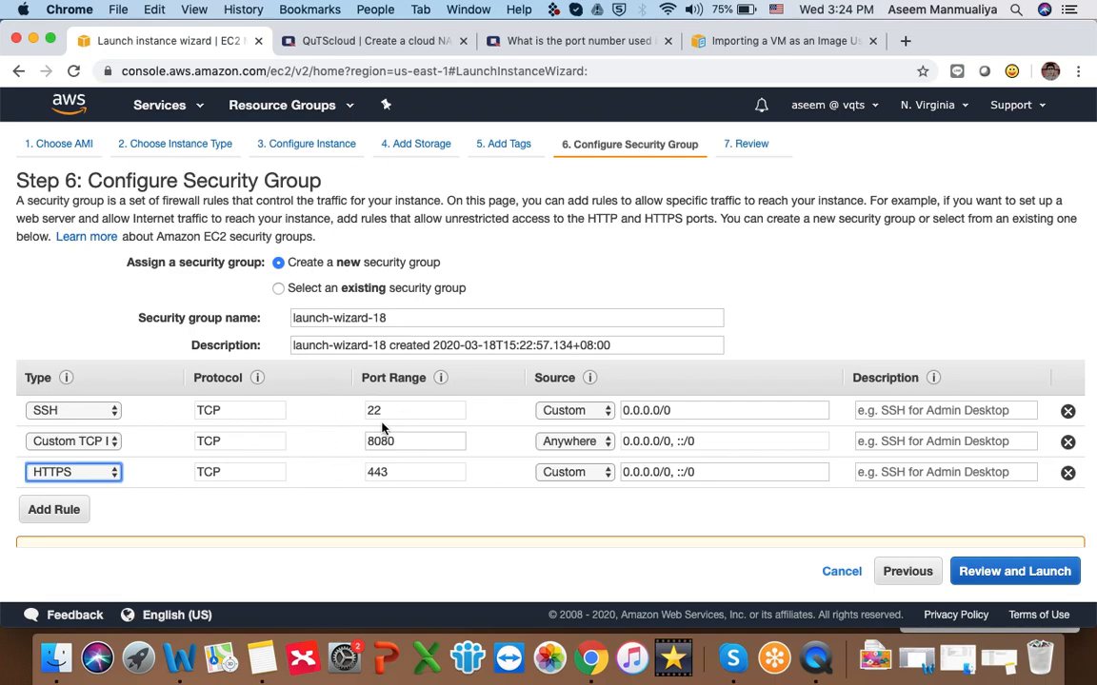
Step: Rename the new security group to the owner's first name followed by _SecGrp1
triple_click(399, 315)
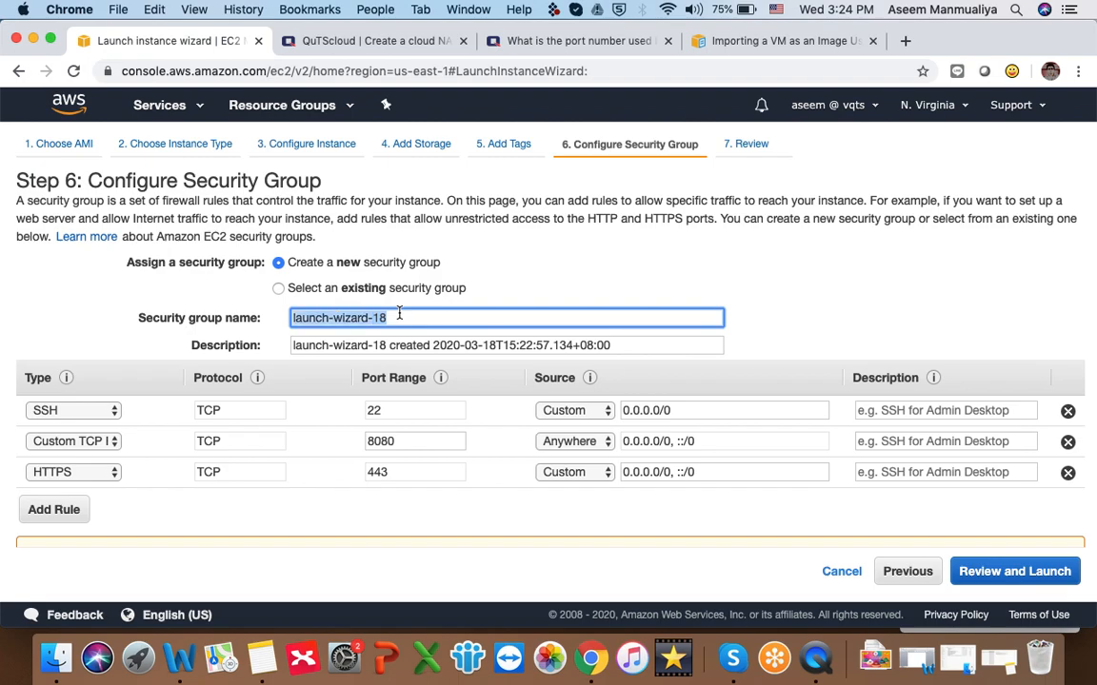
type("Aseem")
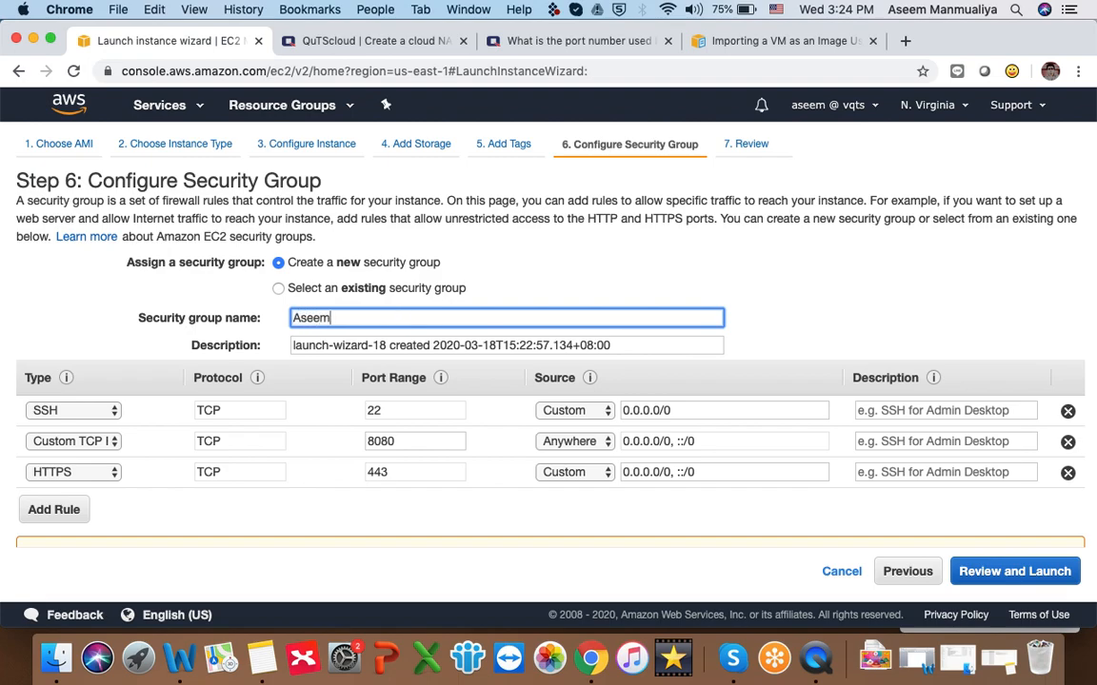
type("_SecGrp1")
Step: Look through the existing security groups, then return to creating a new security group and its name
left_click(278, 288)
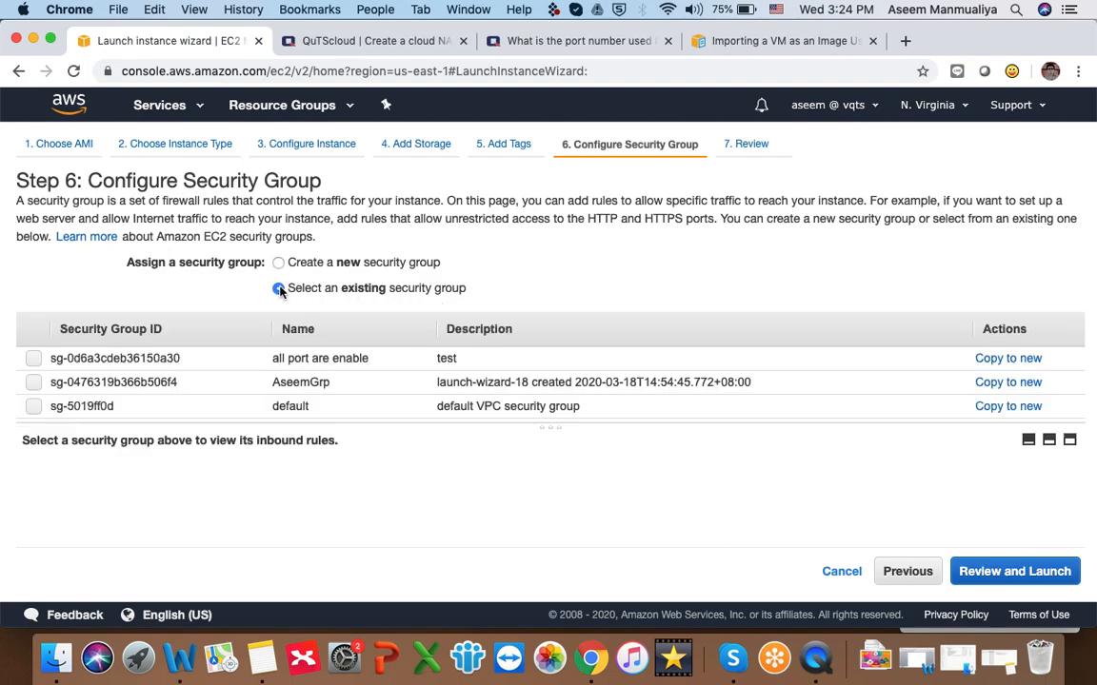
scroll(298, 371, "down", 10)
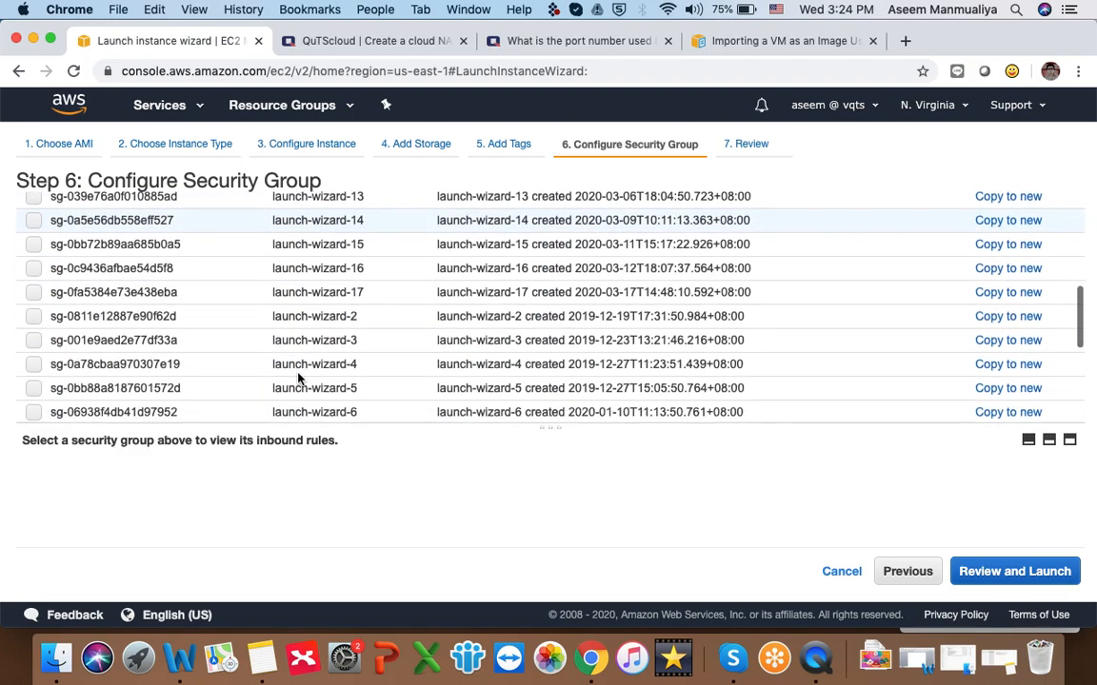
scroll(298, 371, "up", 10)
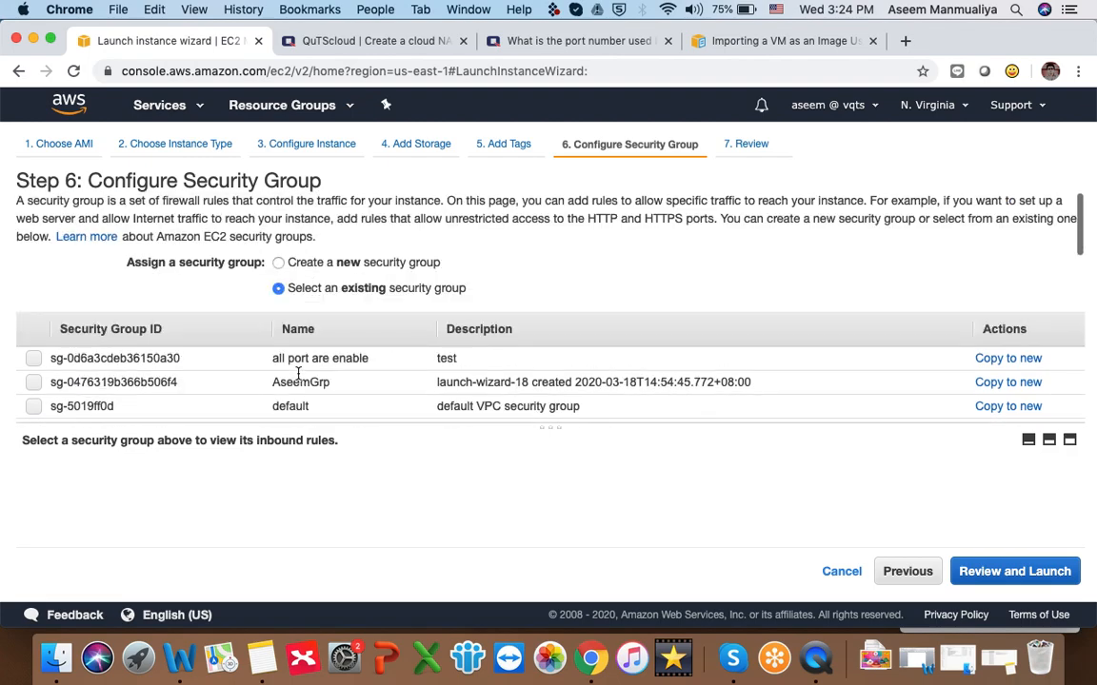
left_click(278, 263)
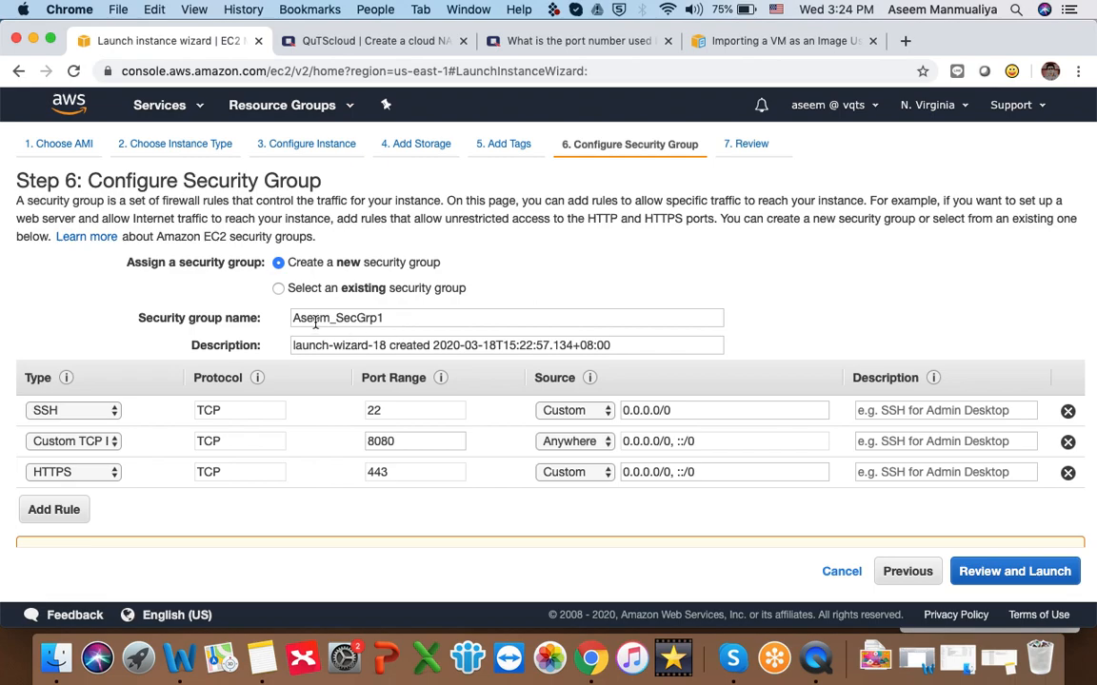
double_click(349, 318)
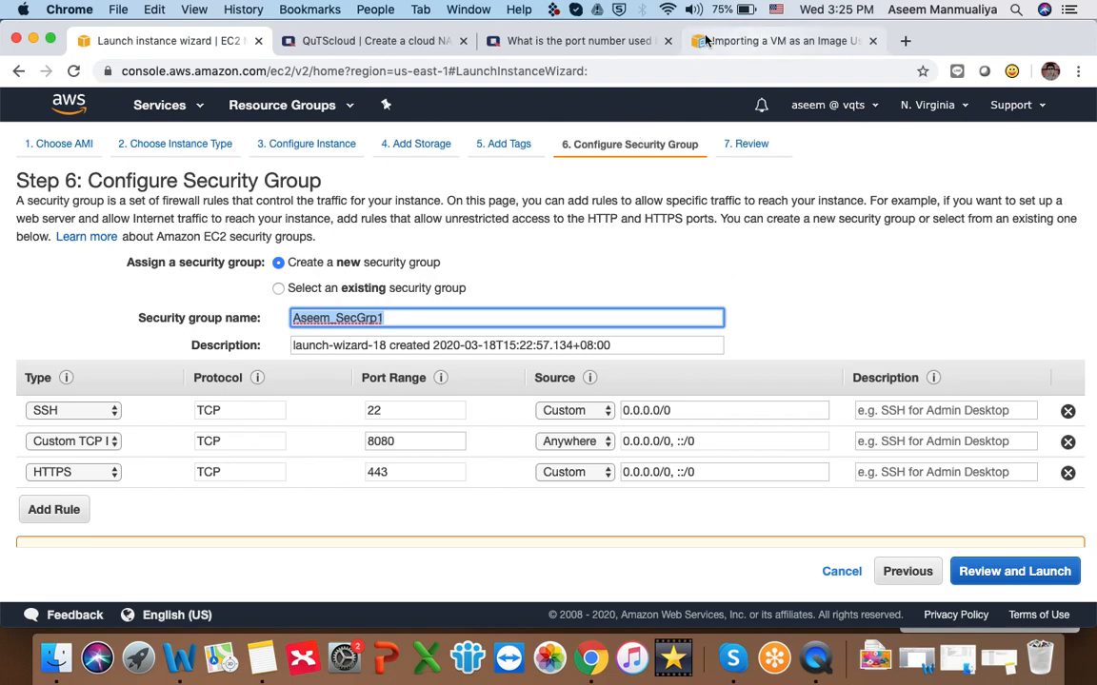
Step: Review QNAP's support article on Turbo NAS port numbers for the default port of each service
left_click(575, 41)
triple_click(375, 74)
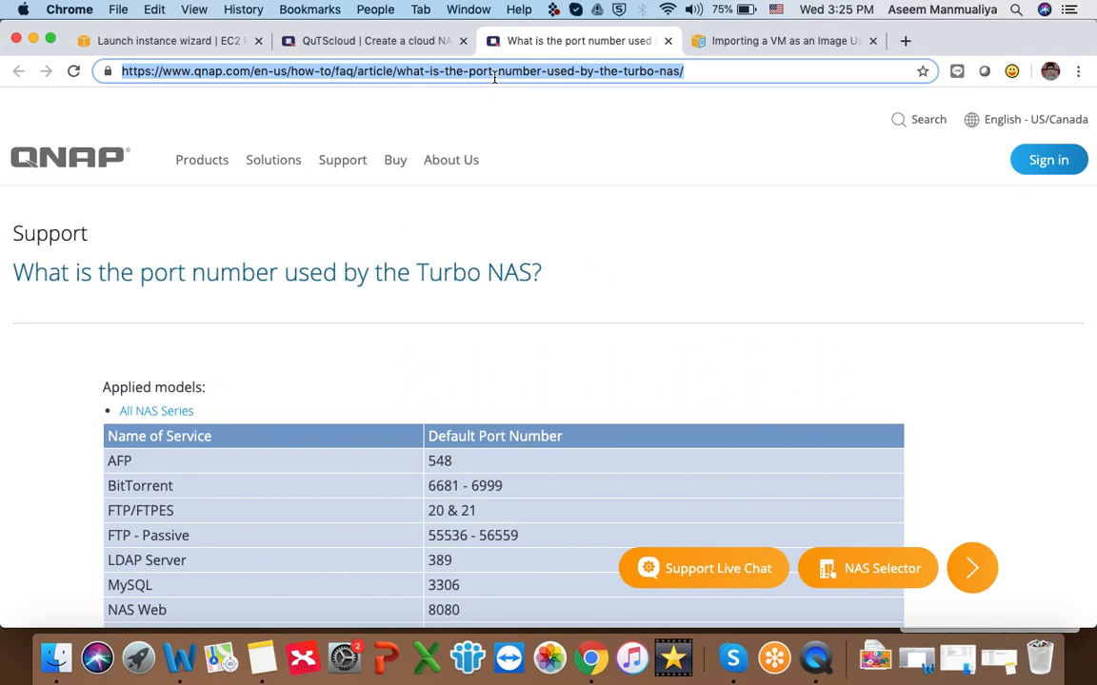
scroll(385, 431, "down", 3)
scroll(386, 431, "down", 5)
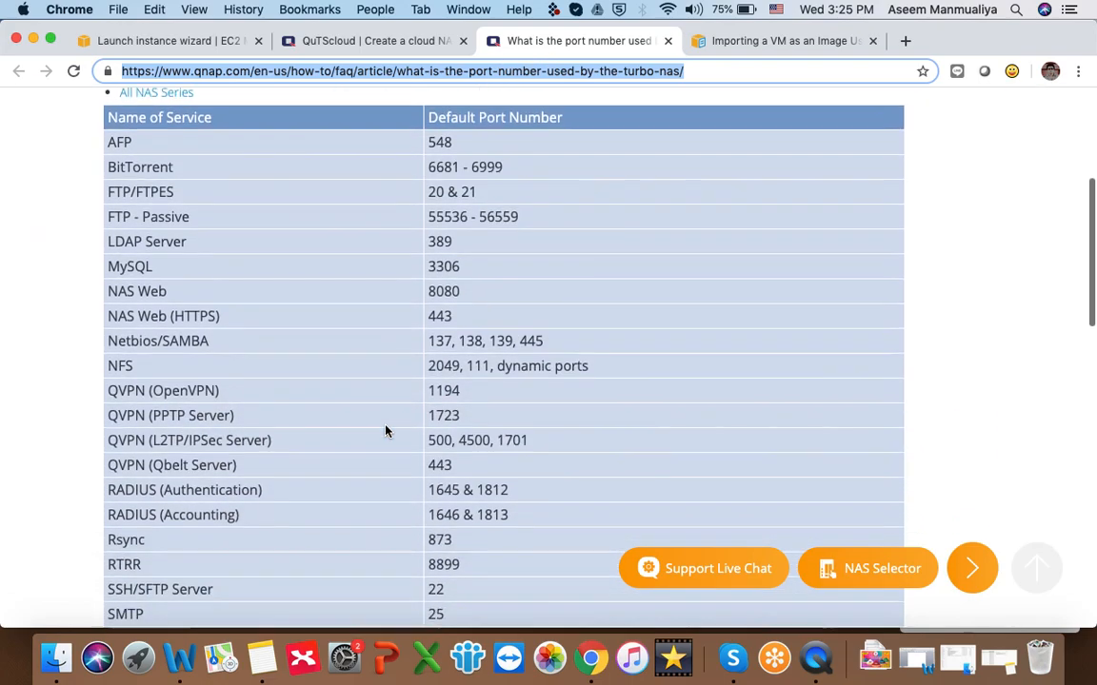
scroll(469, 360, "down", 6)
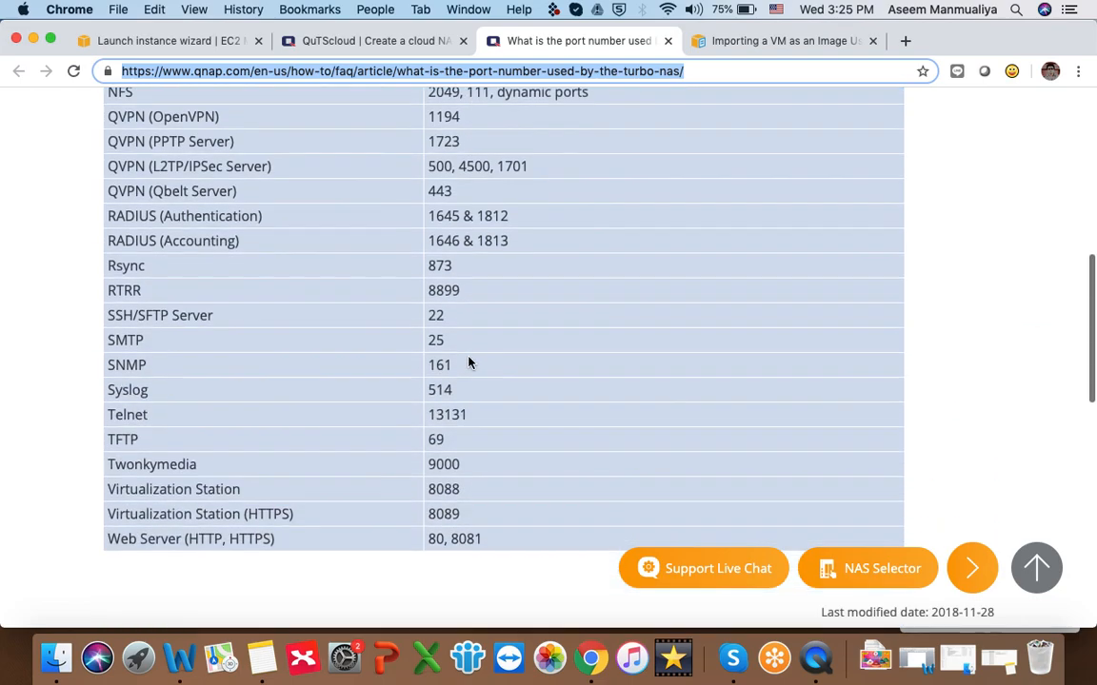
scroll(469, 360, "up", 5)
scroll(468, 361, "up", 2)
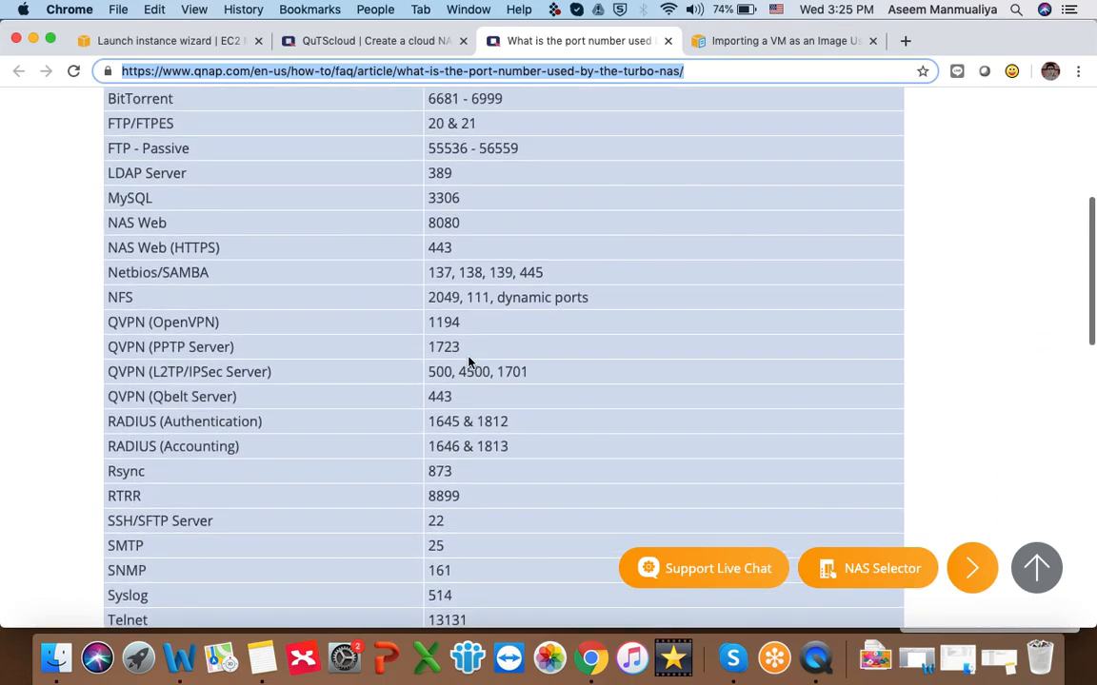
Step: Check the remaining service ports in QNAP's port number article, then return to the EC2 launch wizard
scroll(468, 361, "down", 4)
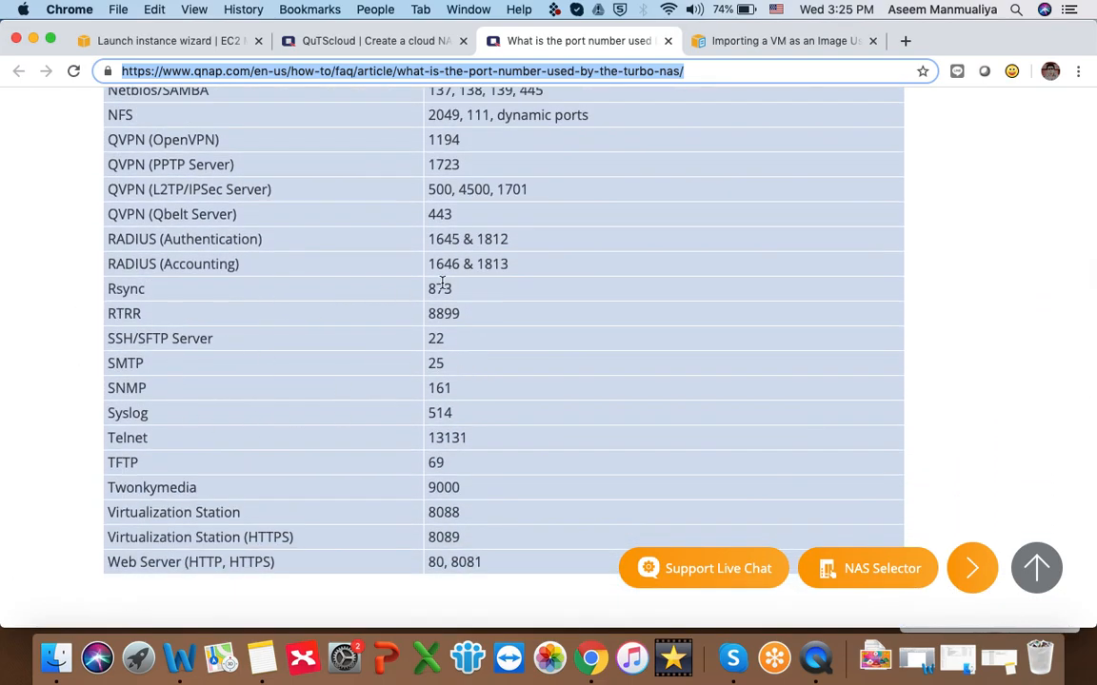
scroll(397, 244, "up", 10)
left_click(178, 41)
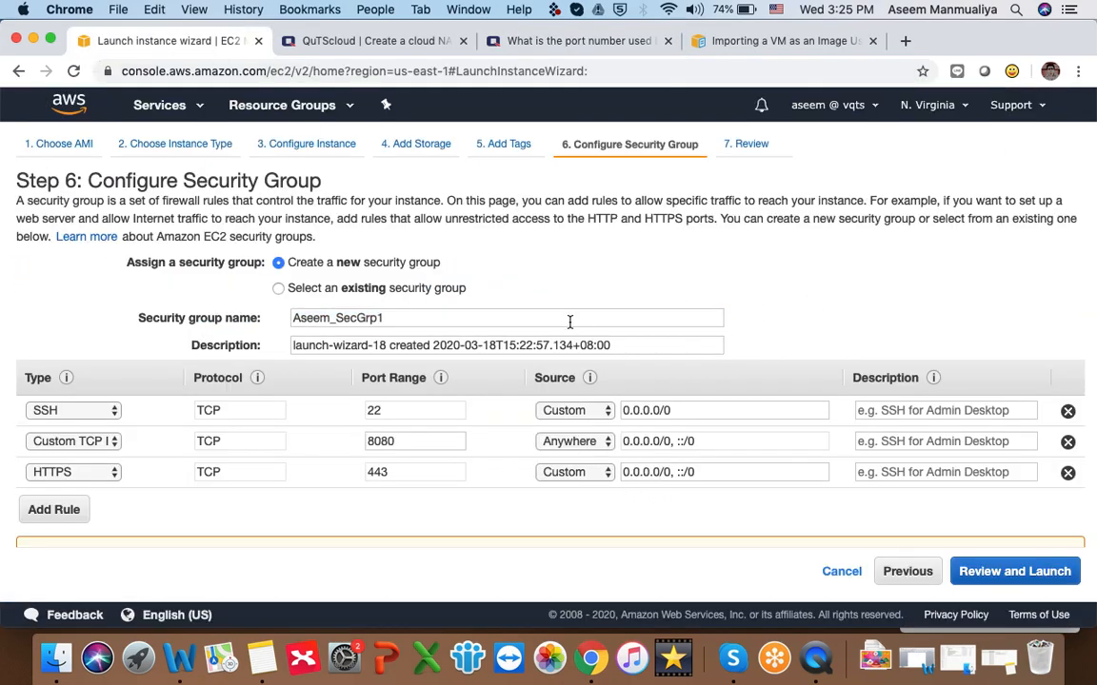
Step: Proceed to the launch review and check the AMI, instance type and security group rules
left_click(1017, 574)
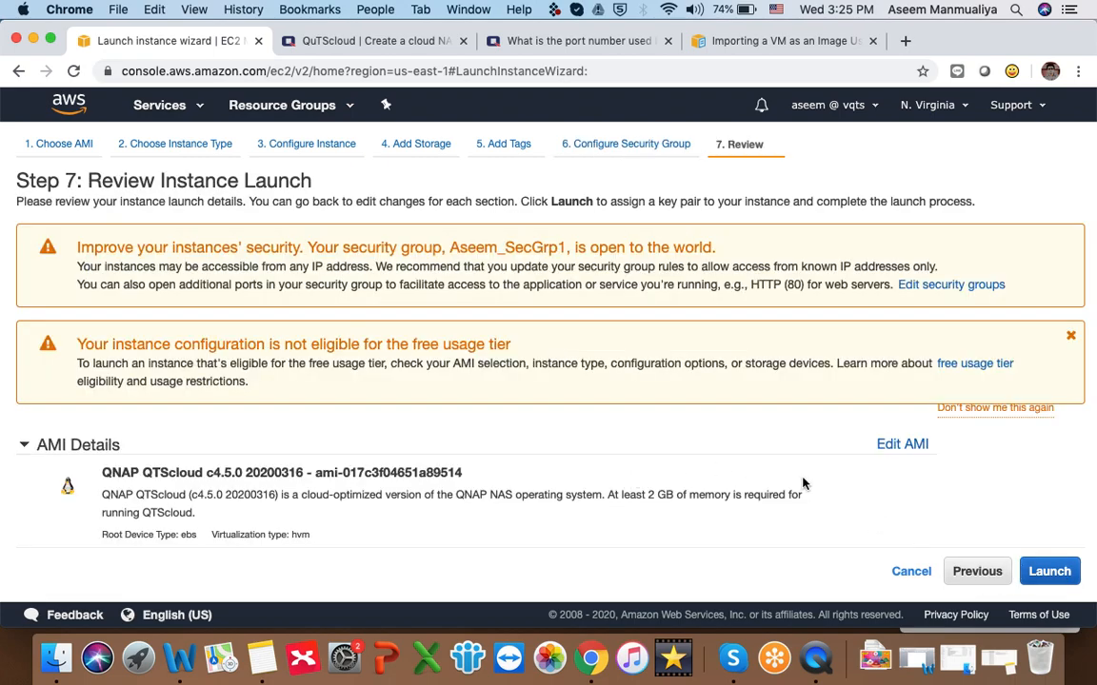
scroll(802, 484, "down", 5)
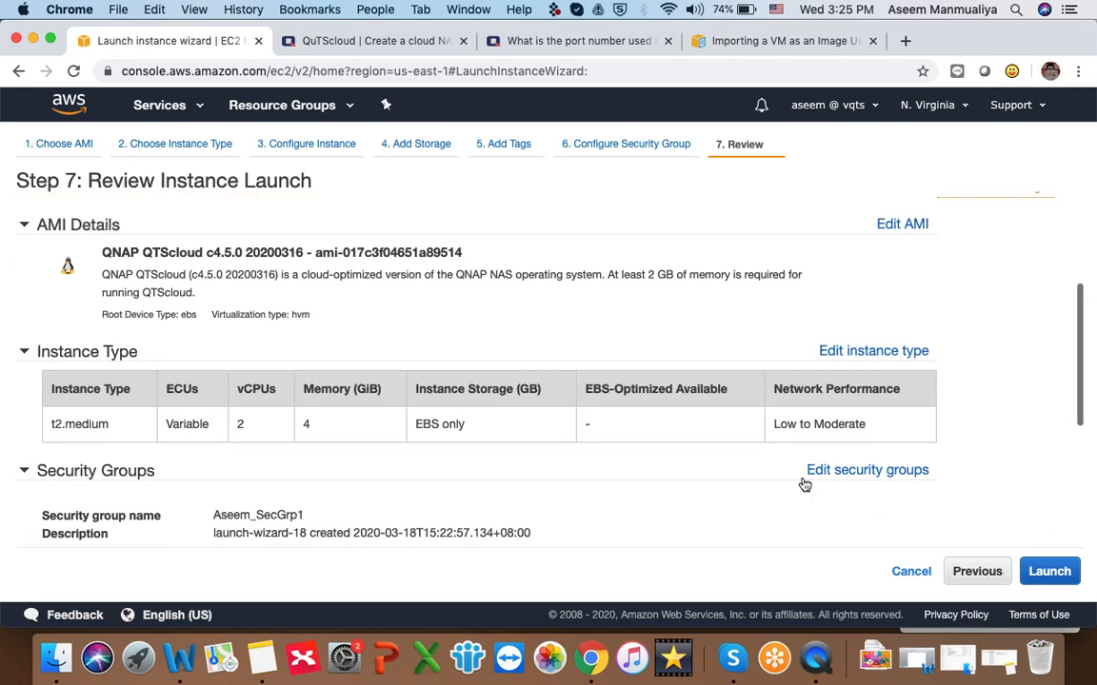
scroll(483, 389, "down", 2)
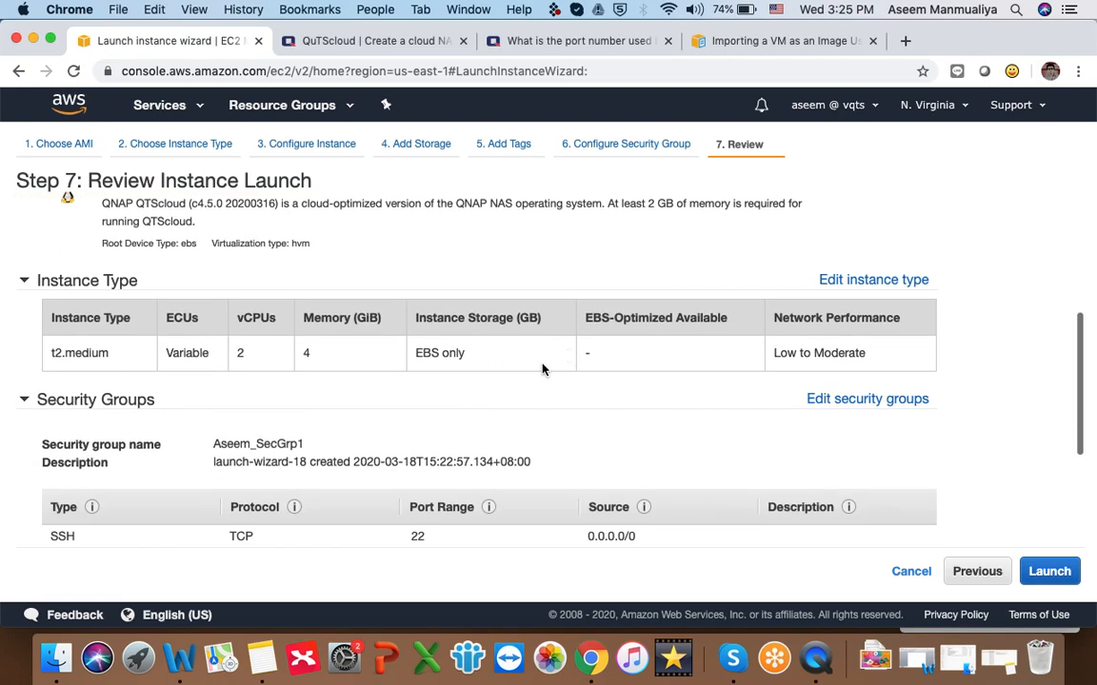
scroll(529, 459, "down", 3)
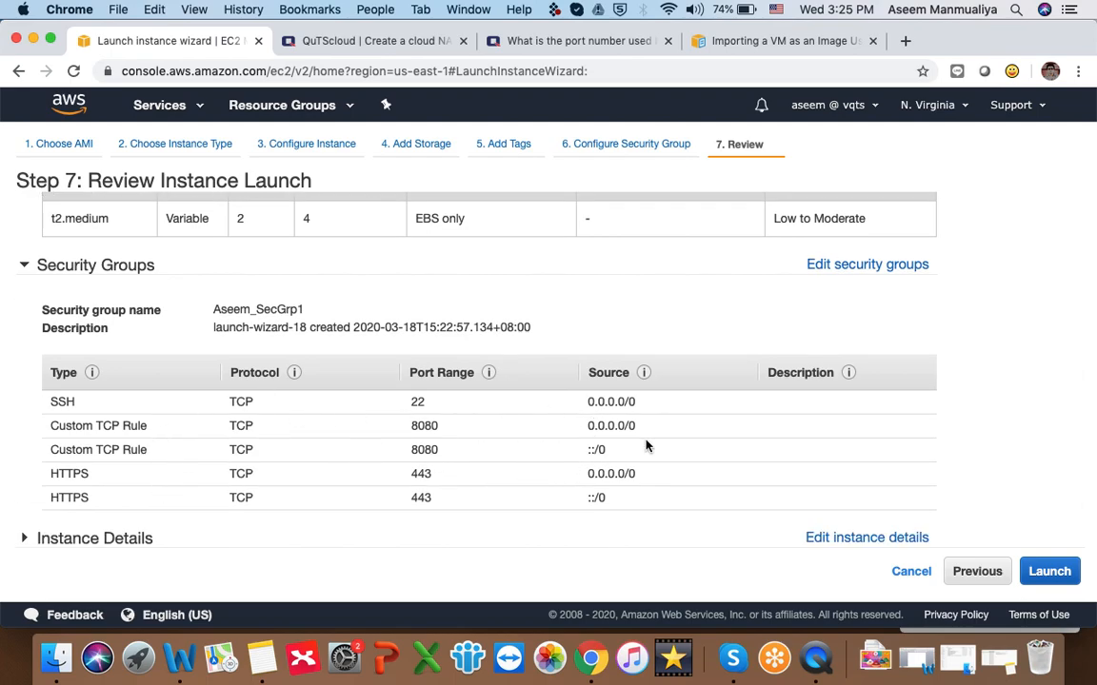
scroll(642, 435, "down", 2)
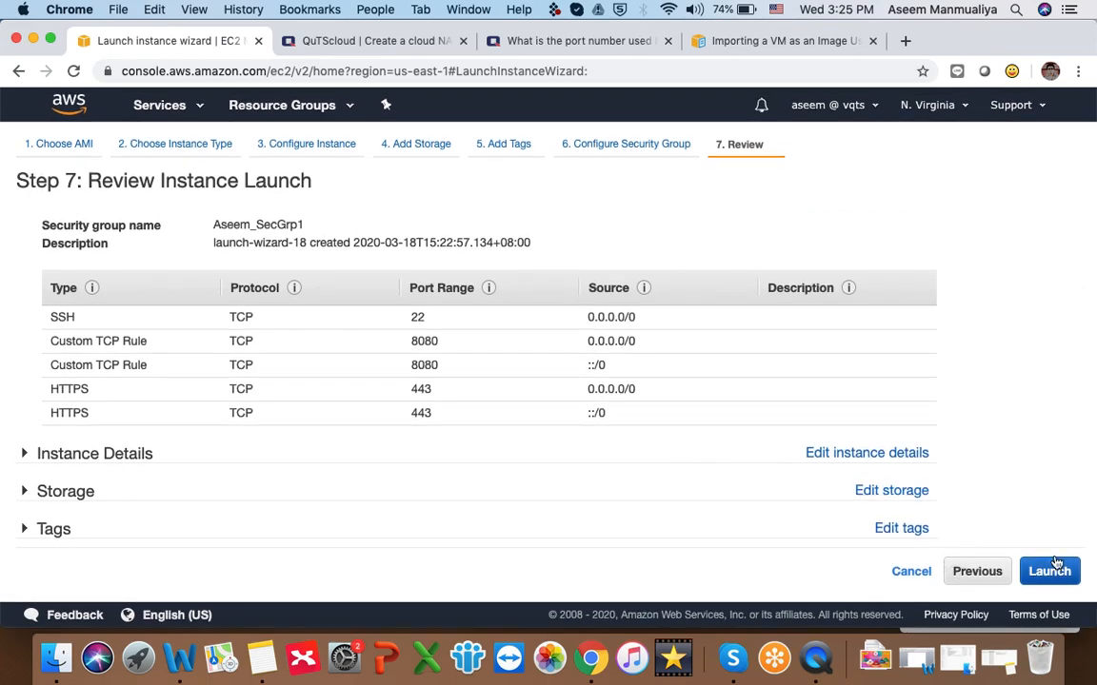
Step: Launch the instance without a key pair, acknowledging that connecting requires the password built into the AMI
left_click(1050, 570)
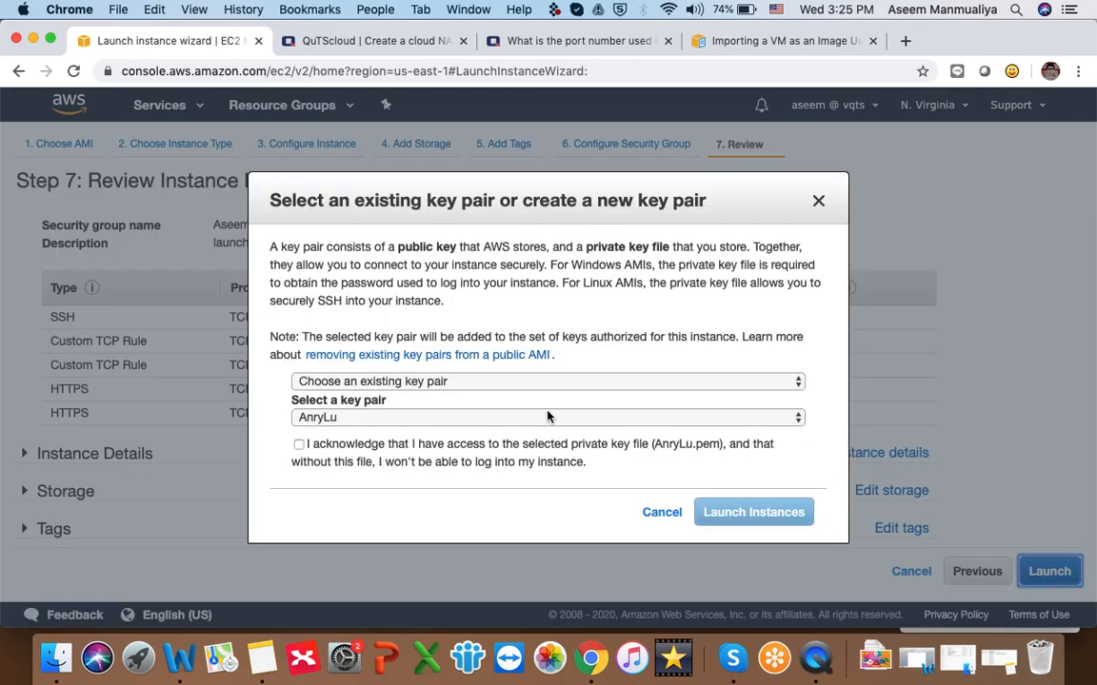
left_click(450, 383)
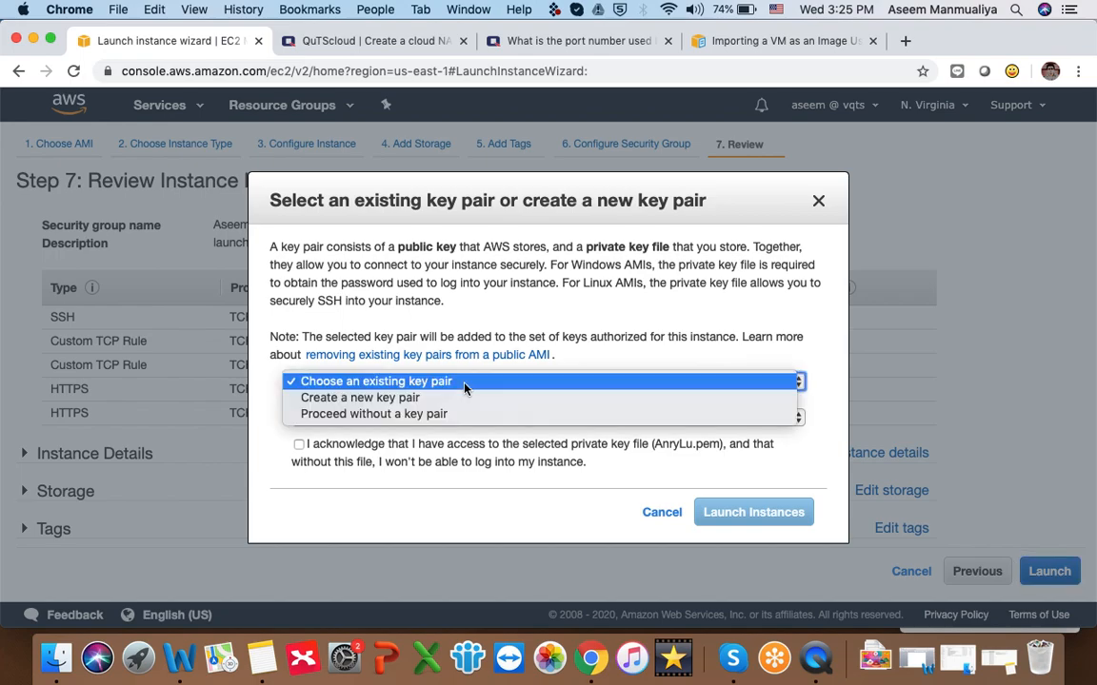
left_click(432, 417)
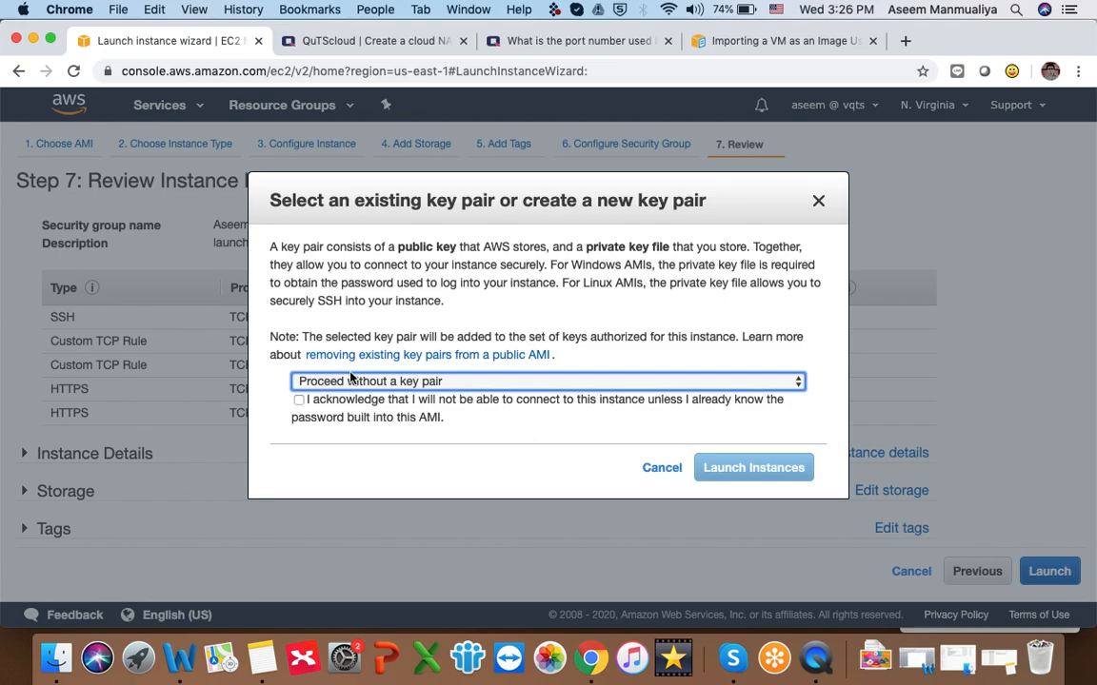
left_click(301, 403)
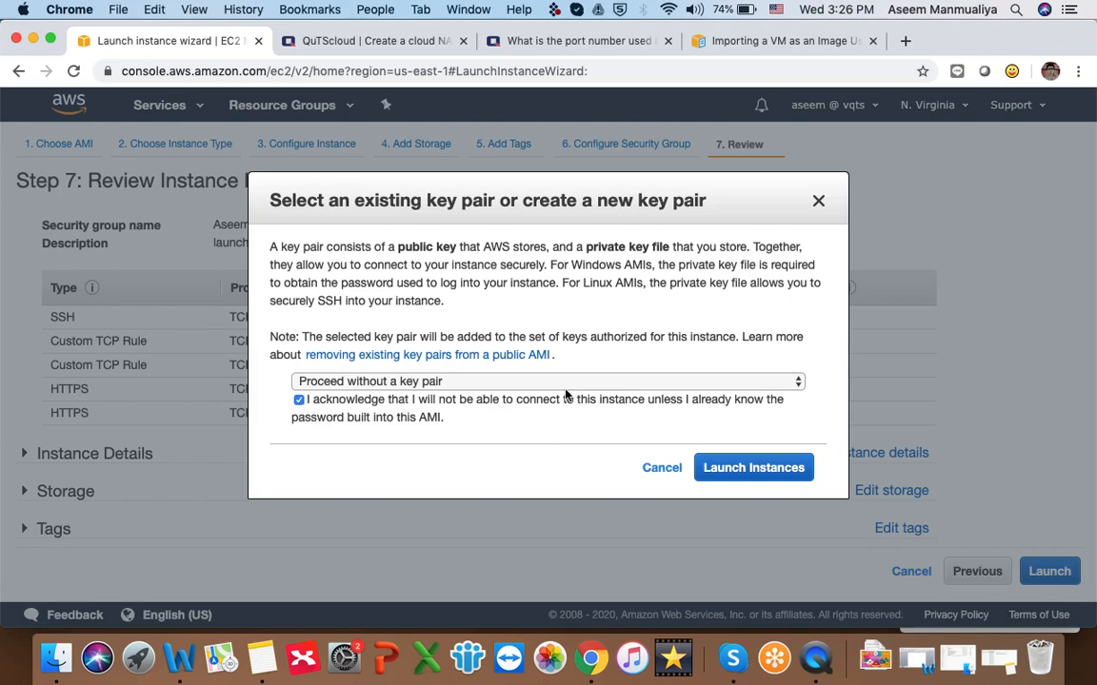
left_click(773, 468)
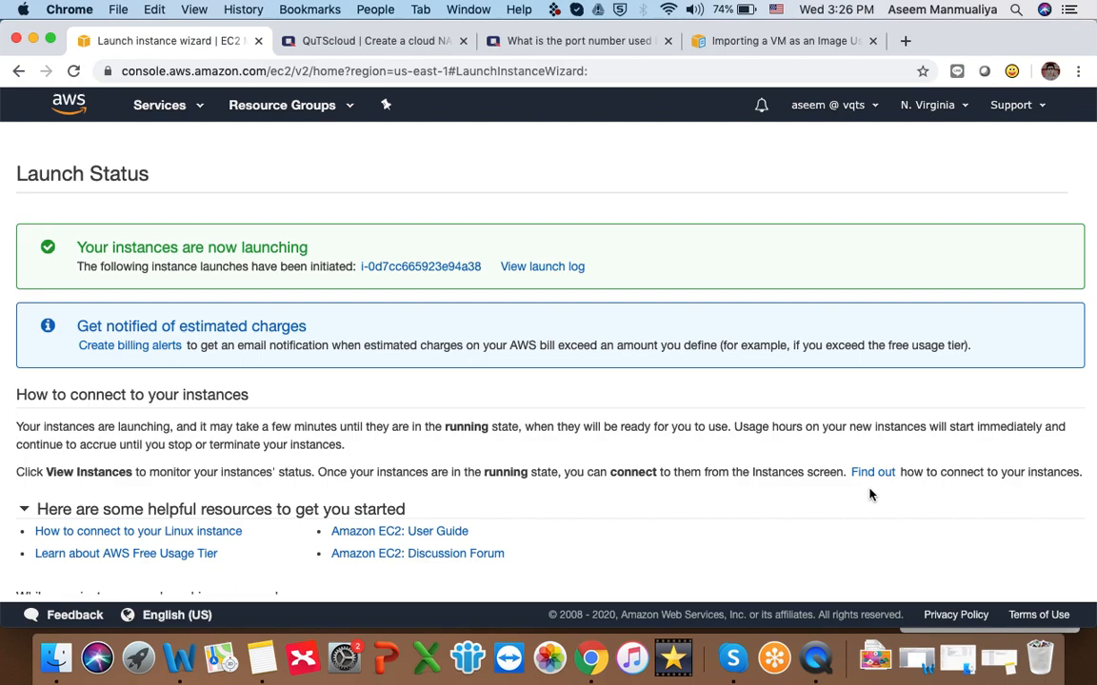
Step: Open the EC2 instances list and filter it by the owner's first name
scroll(869, 492, "down", 3)
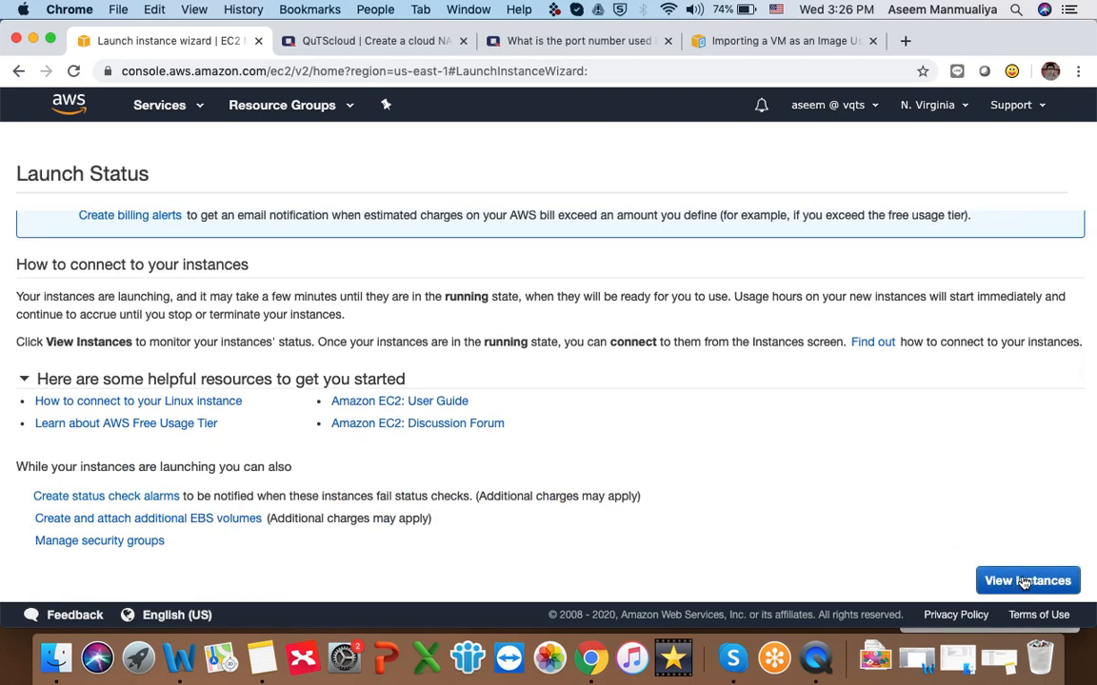
left_click(993, 580)
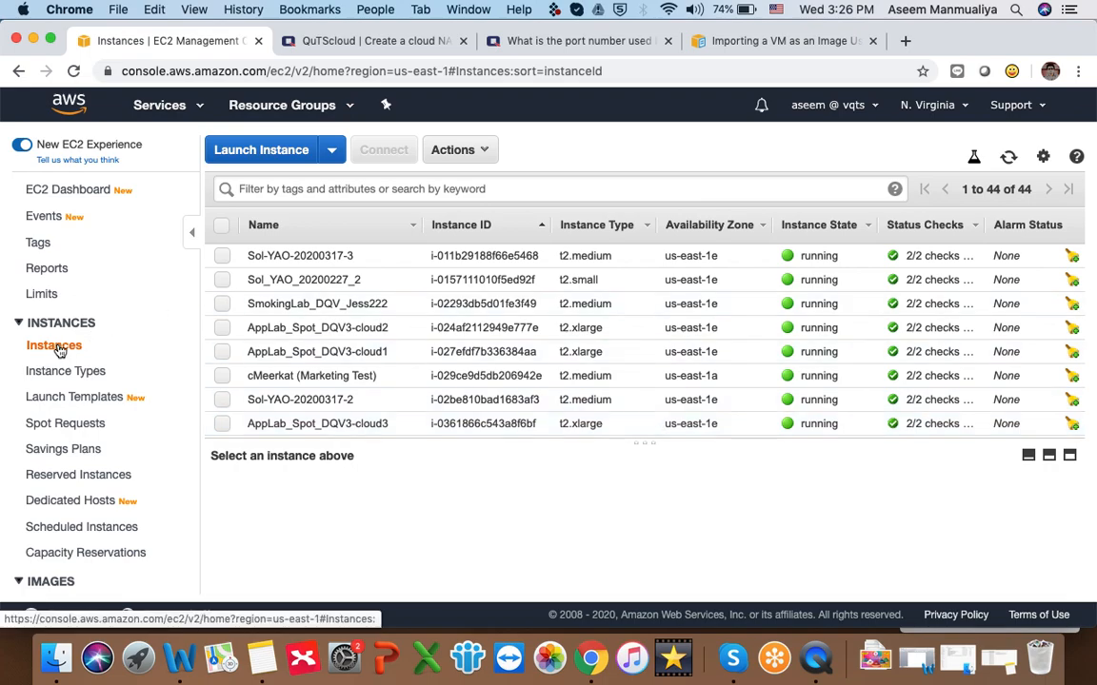
scroll(470, 350, "down", 10)
scroll(471, 350, "down", 15)
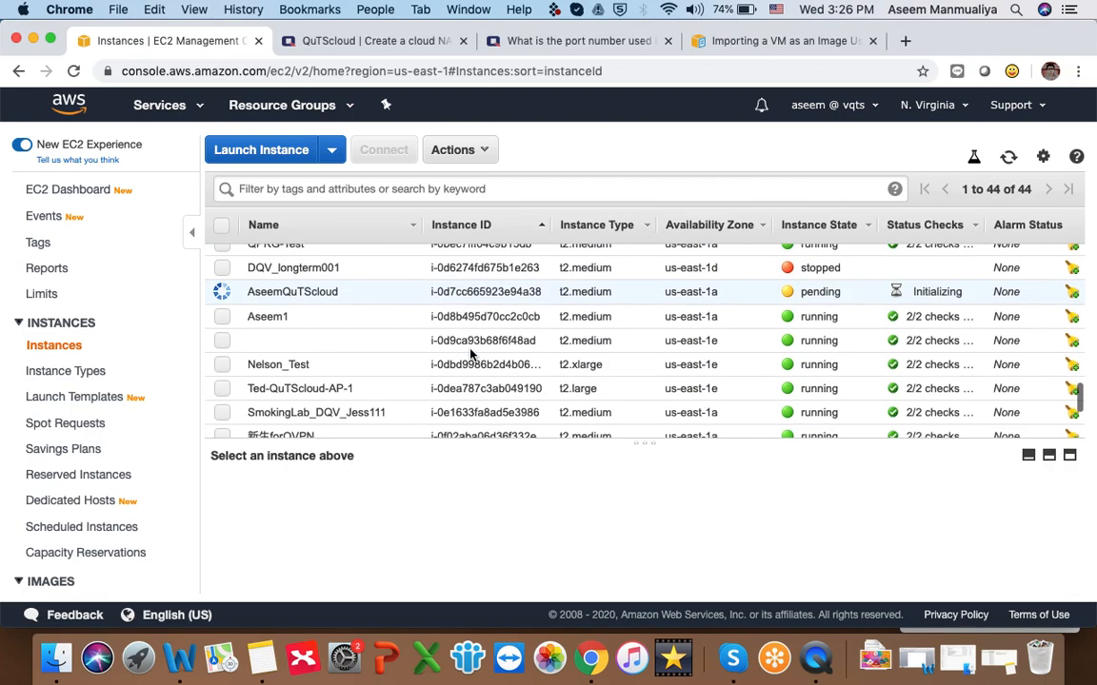
scroll(470, 352, "up", 1)
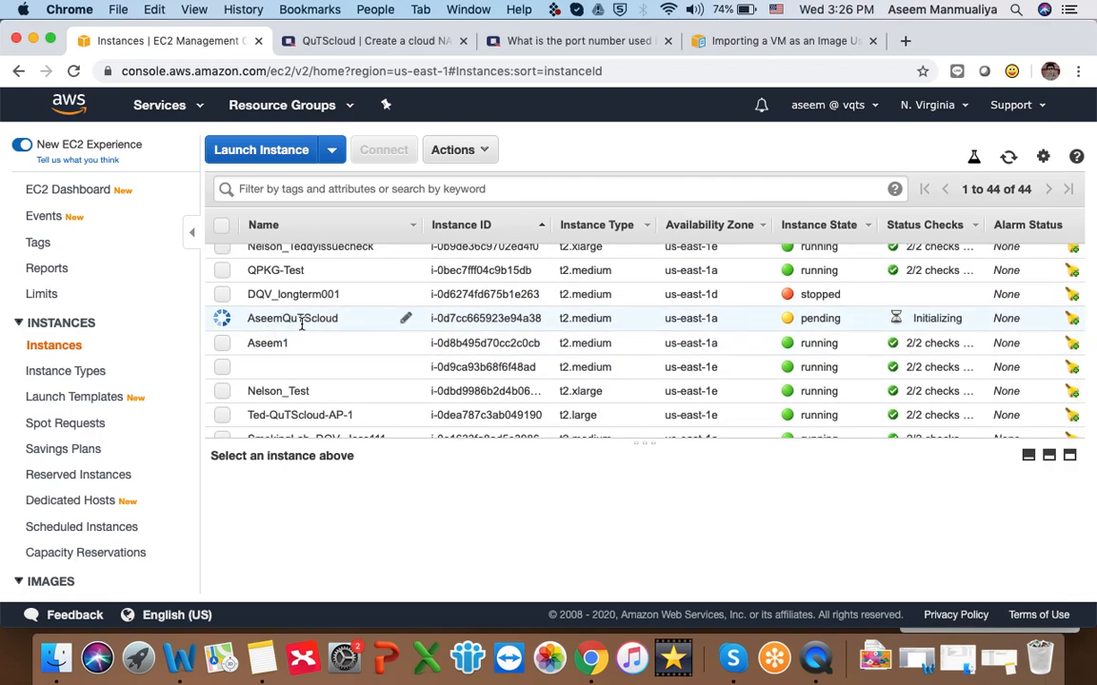
left_click(318, 191)
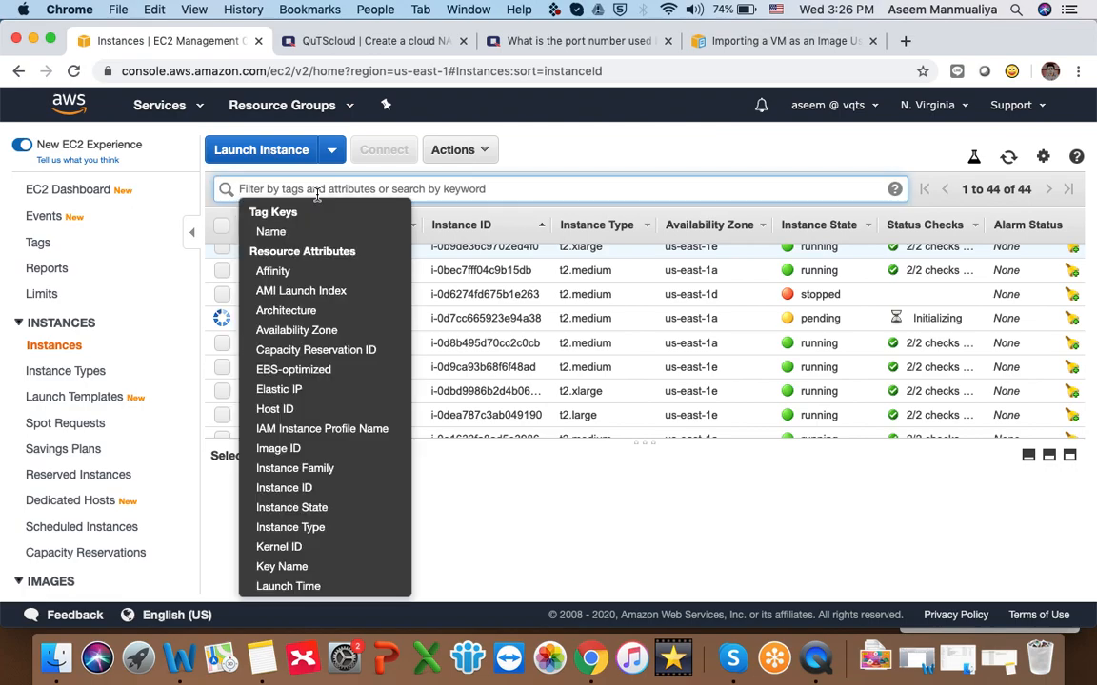
type("aseem")
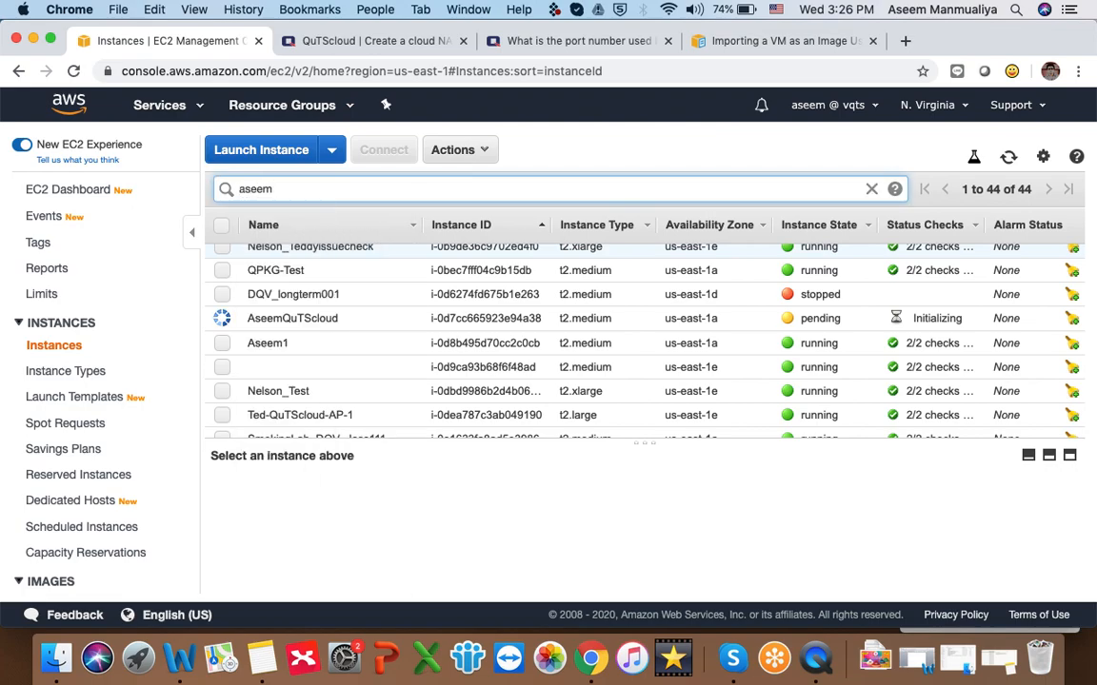
key("Return")
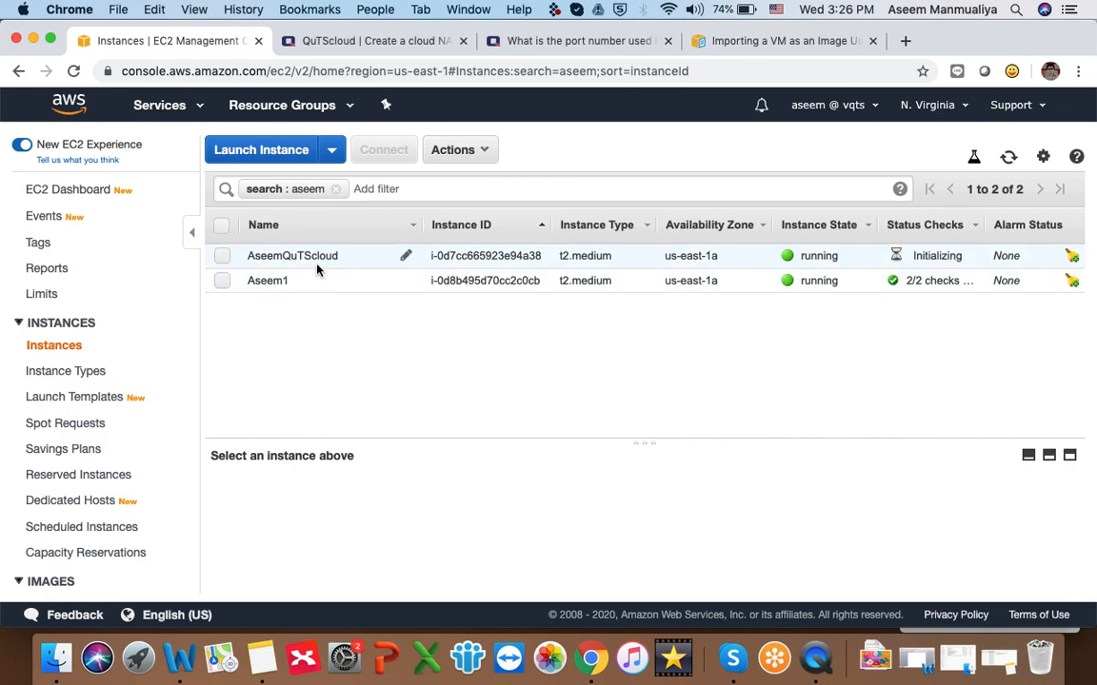
Step: Select the new QuTScloud instance and examine its description, including security group and network details
left_click(224, 259)
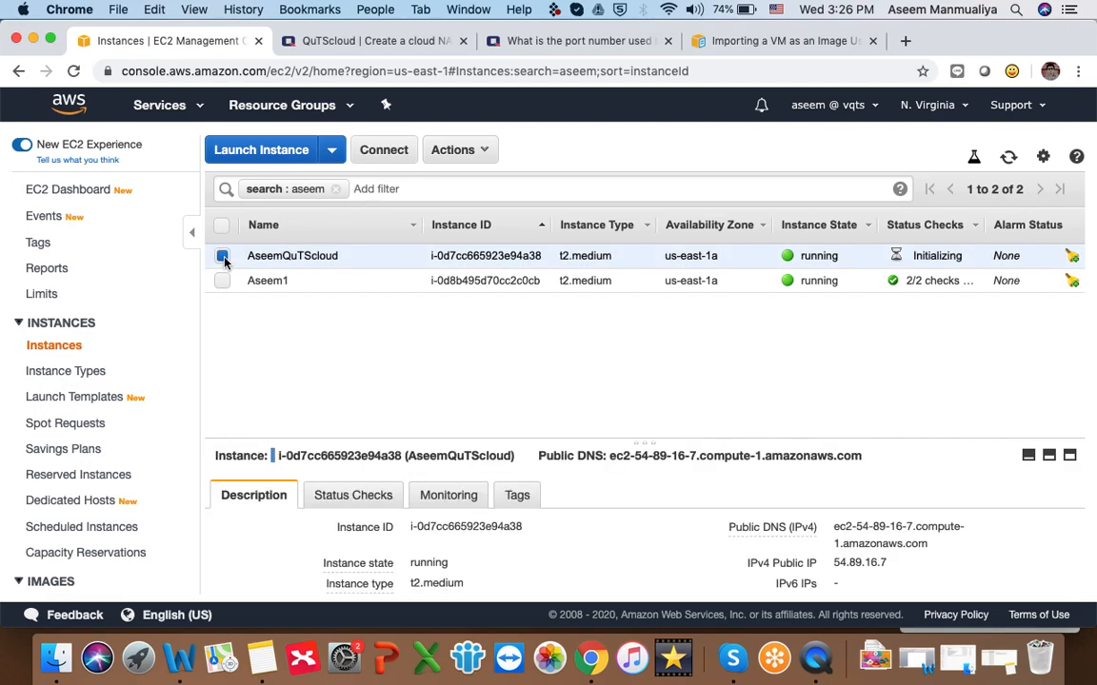
scroll(742, 523, "down", 3)
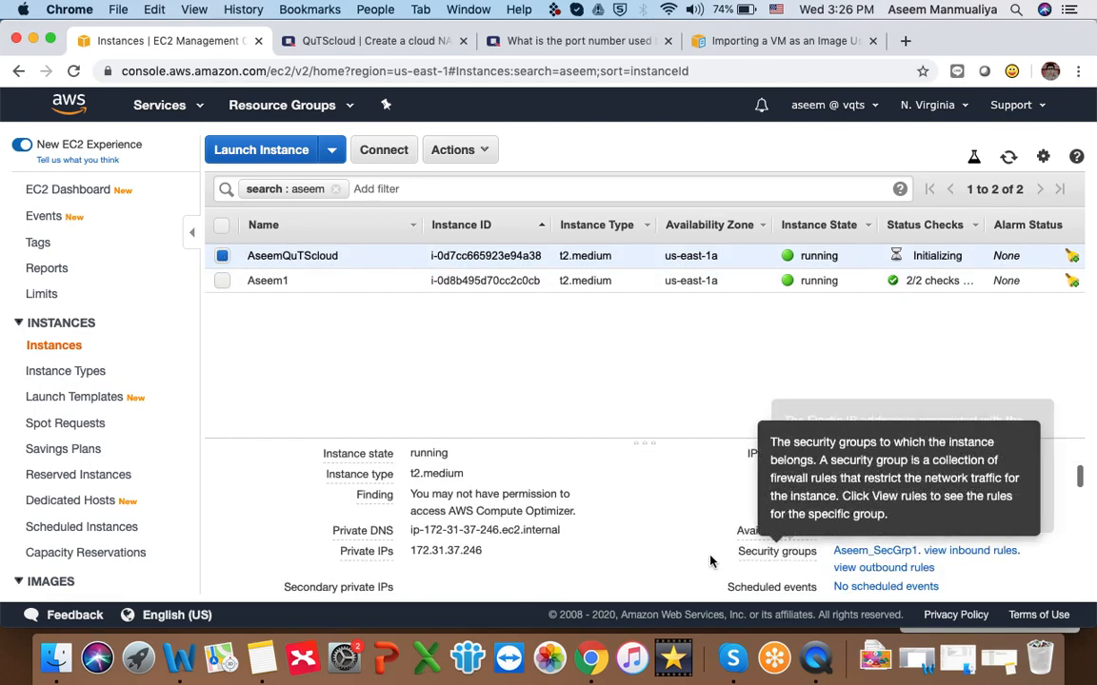
scroll(976, 561, "down", 1)
scroll(975, 562, "down", 3)
scroll(977, 561, "up", 5)
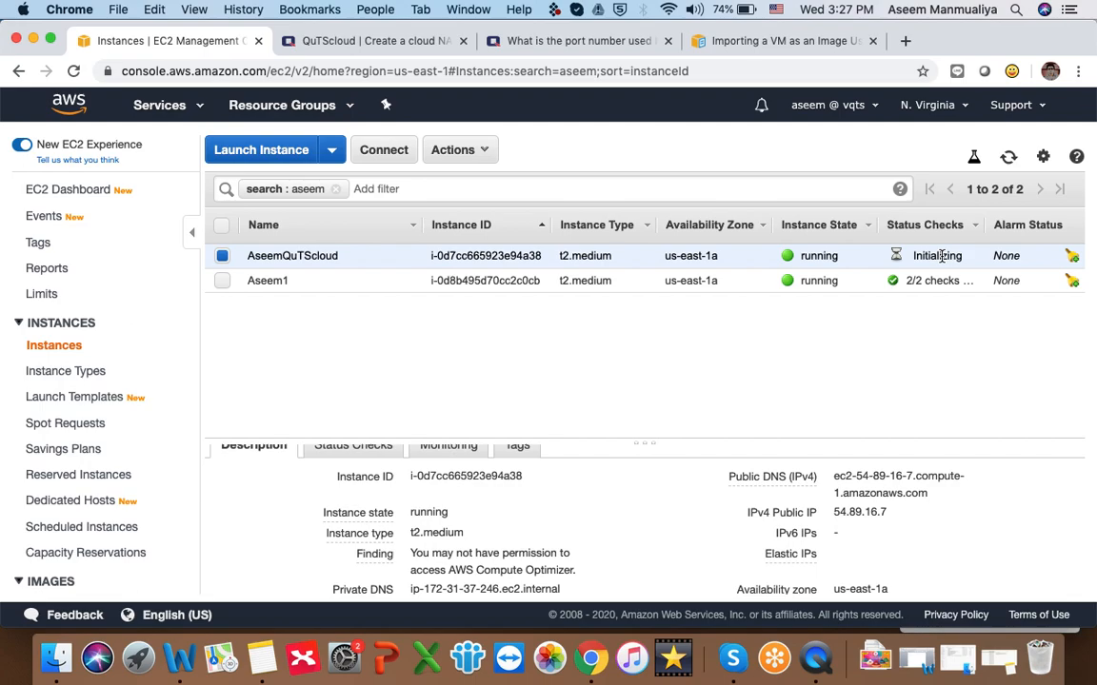
Step: Copy the new instance's IPv4 public IP 54.89.16.7 and open it in a new browser tab
mouse_move(842, 511)
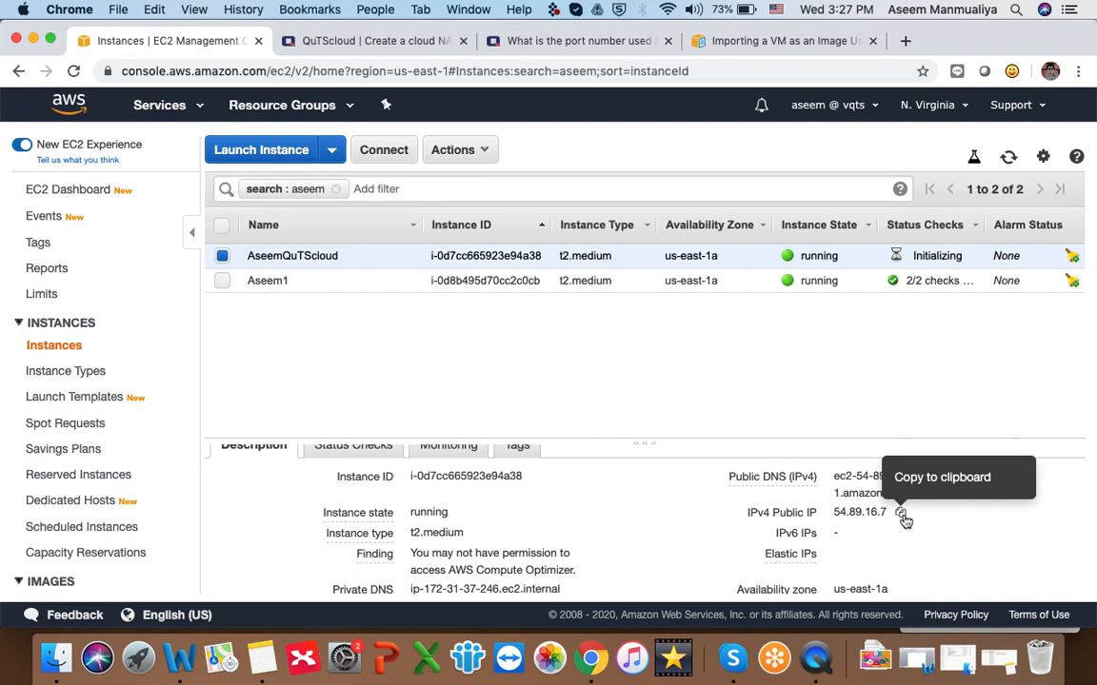
left_click(902, 516)
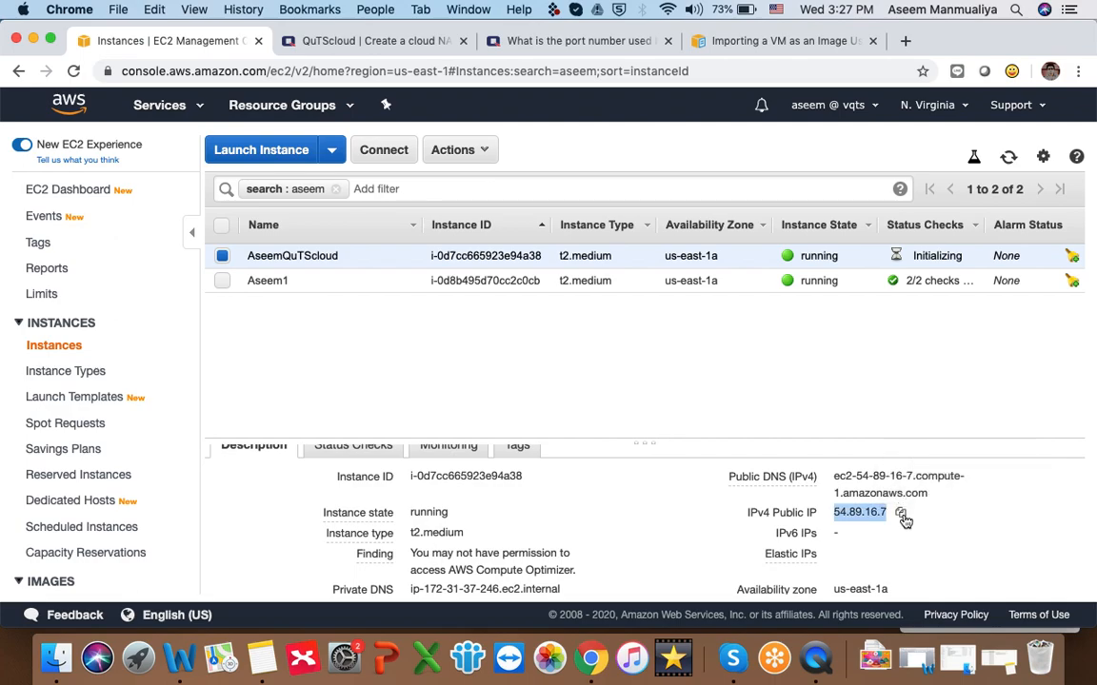
left_click(905, 41)
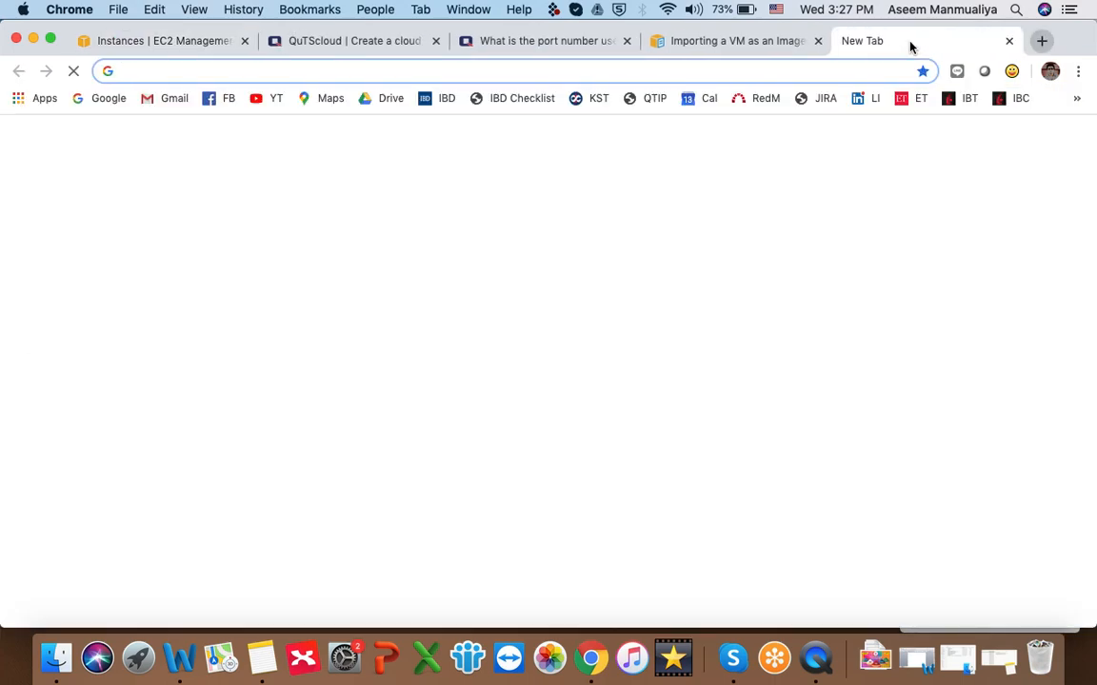
key("super+v")
key("Return")
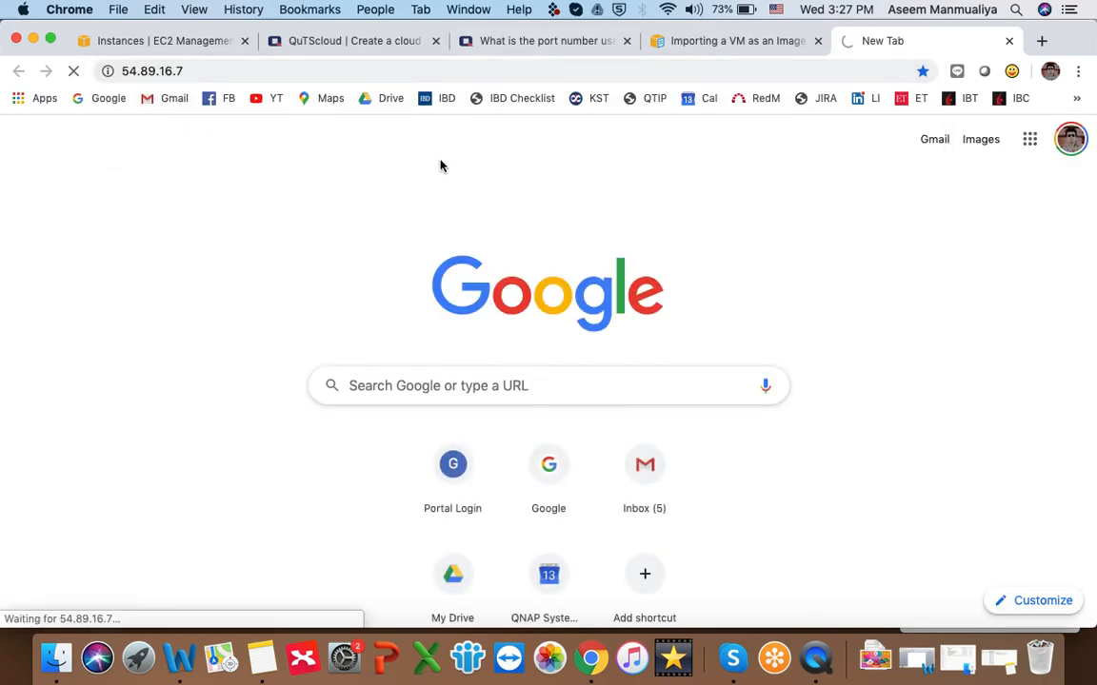
Step: Check the new instance's status checks again, then reload 54.89.16.7 in its browser tab
left_click(180, 43)
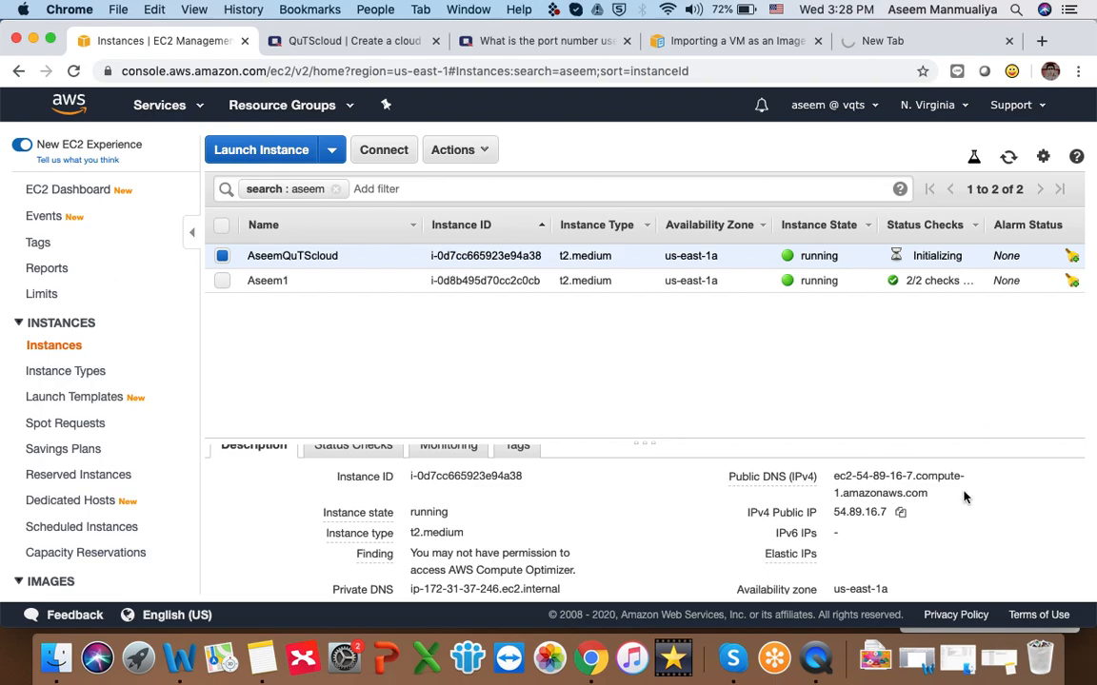
left_click(875, 43)
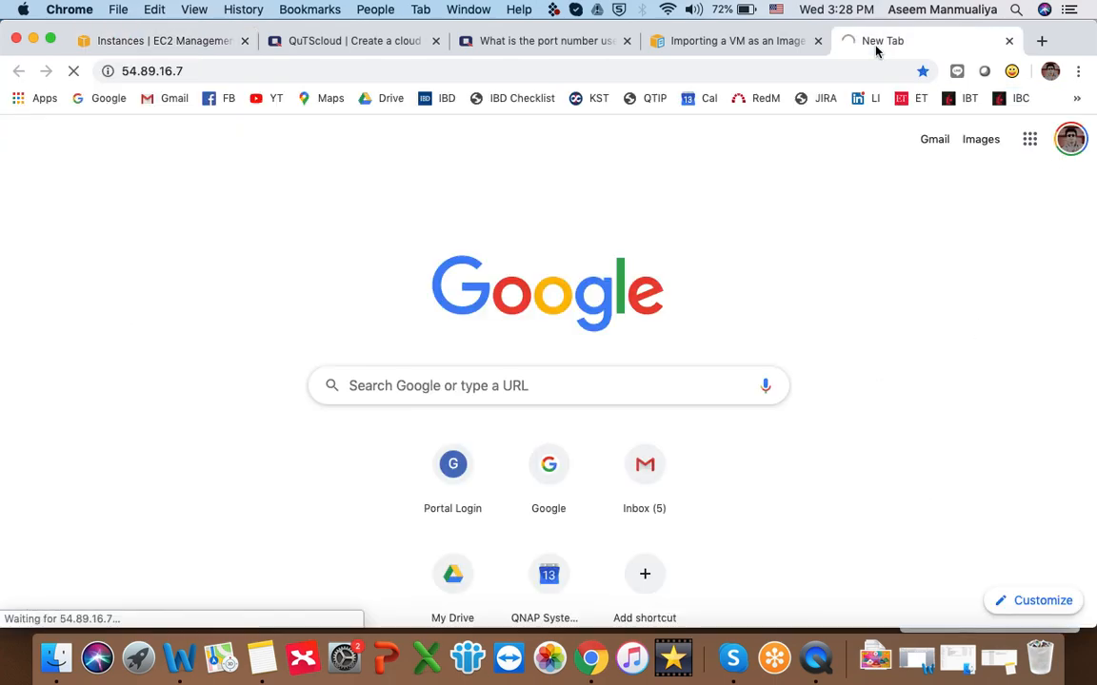
left_click(311, 76)
key("Return")
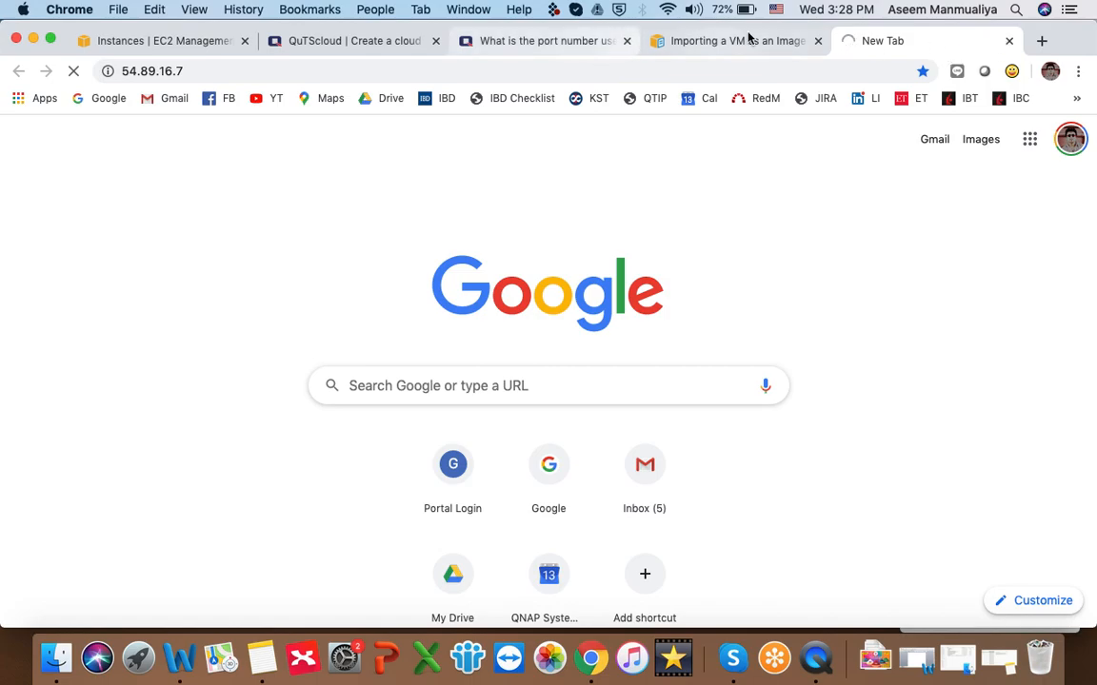
Step: Select only the older t2.medium instance in the EC2 list and copy its IPv4 public IP 34.238.171.207
left_click(162, 41)
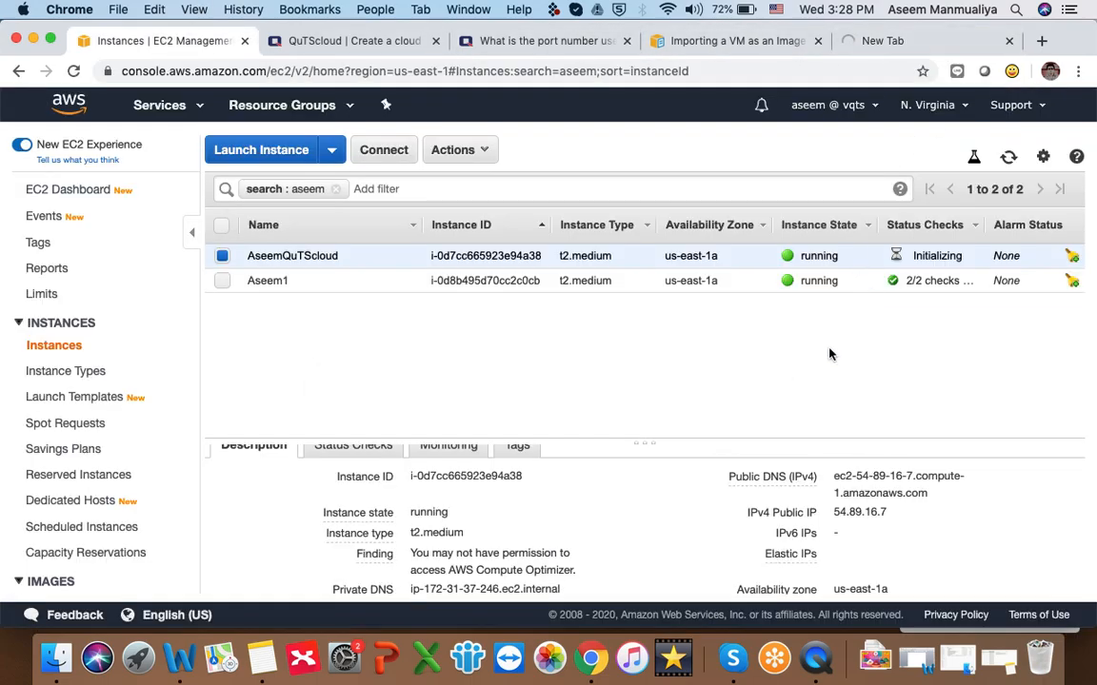
left_click(221, 280)
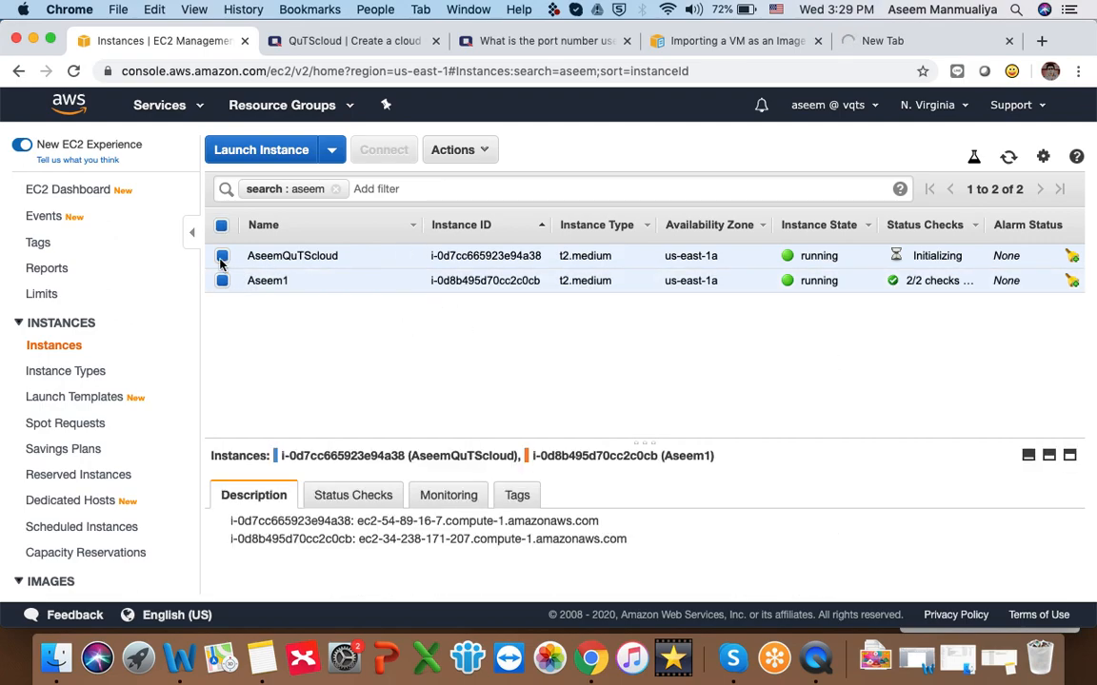
left_click(222, 257)
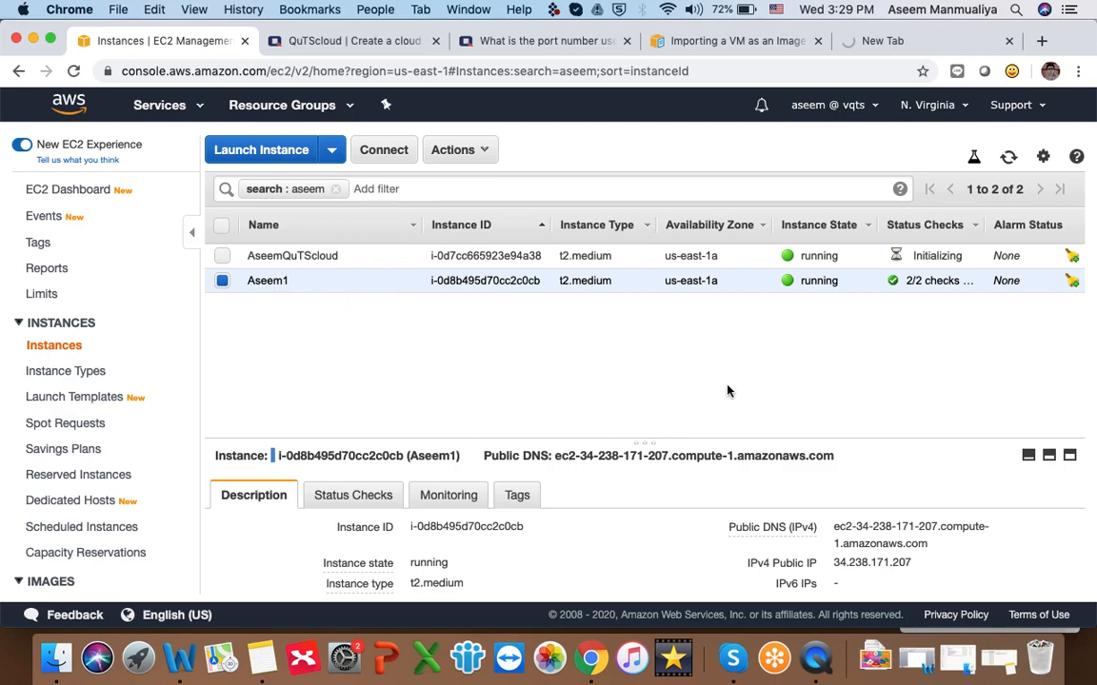
scroll(922, 477, "down", 1)
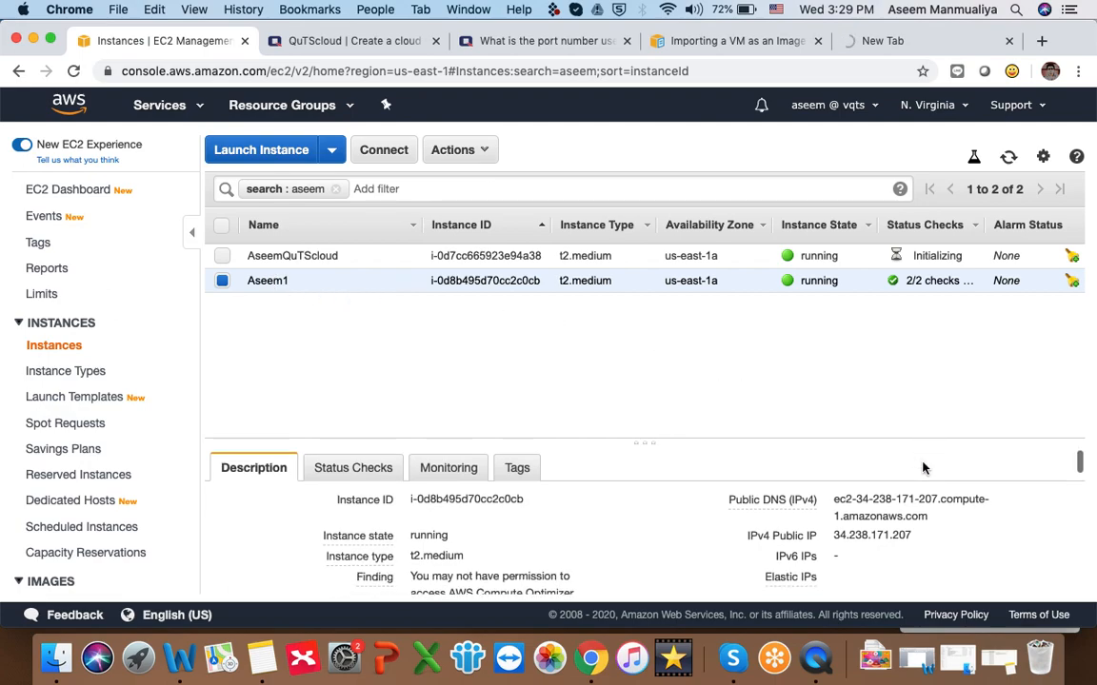
left_click(925, 536)
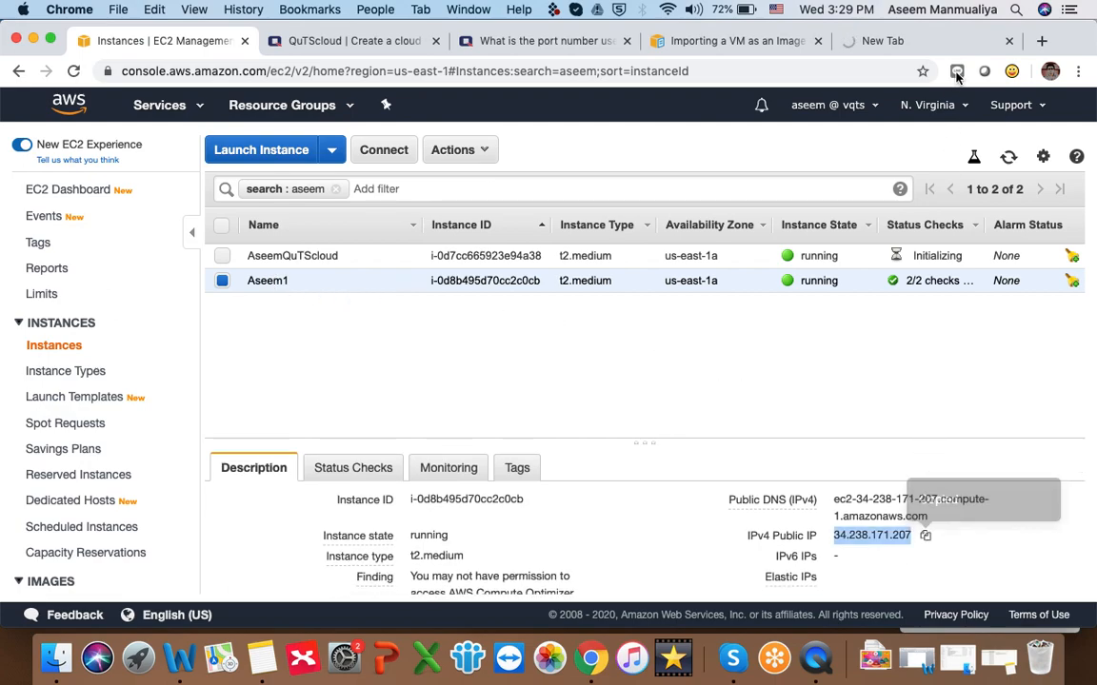
Step: Load 34.238.171.207 in the tab waiting on 54.89.16.7 and start Smart Installation to view its license form
left_click(945, 42)
left_click(745, 72)
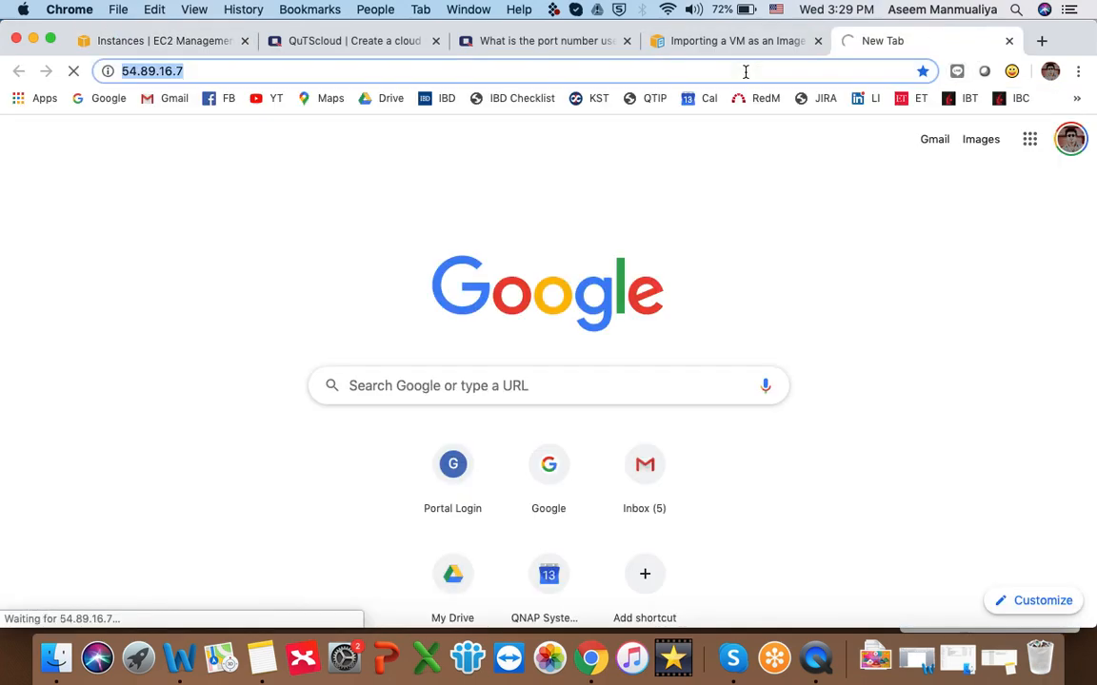
key("super+v")
key("Return")
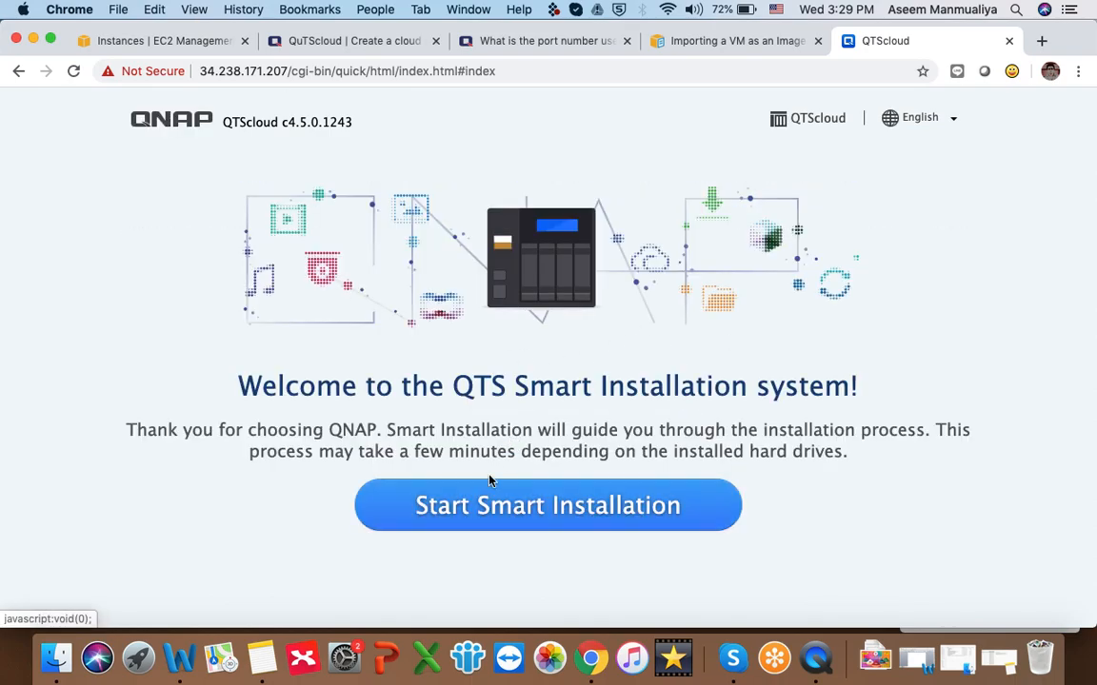
left_click(479, 503)
scroll(658, 507, "down", 2)
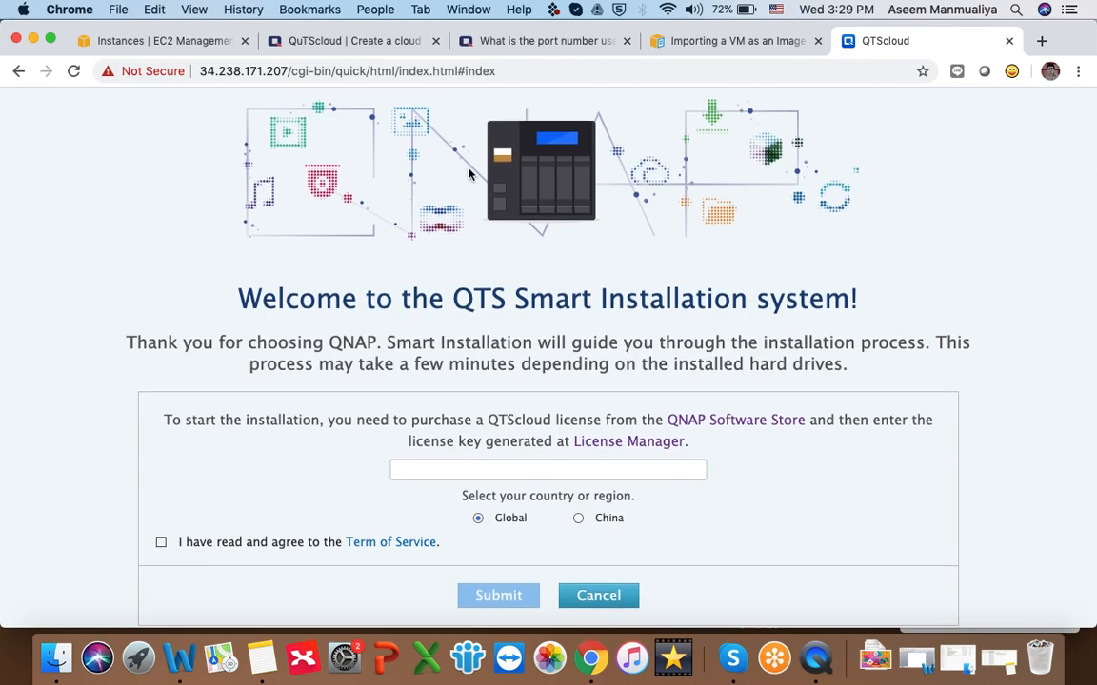
Step: Select only the new QuTScloud instance, open its public IP 54.89.16.7 in a new browser tab, and close the older instance's QTScloud tab
left_click(149, 42)
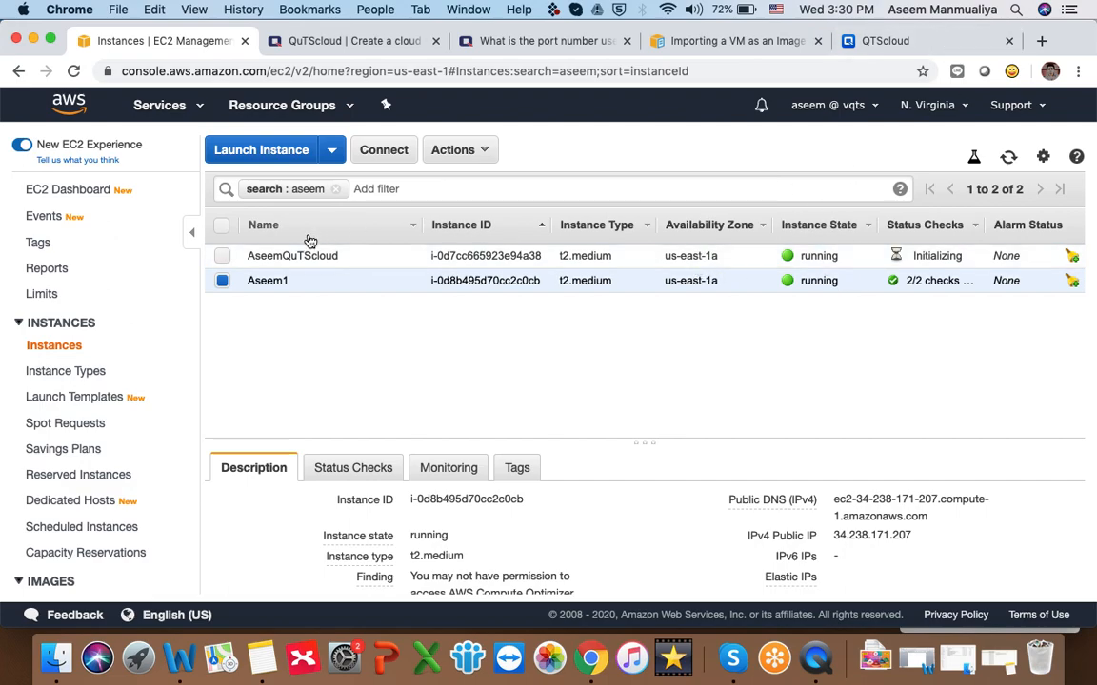
left_click(223, 280)
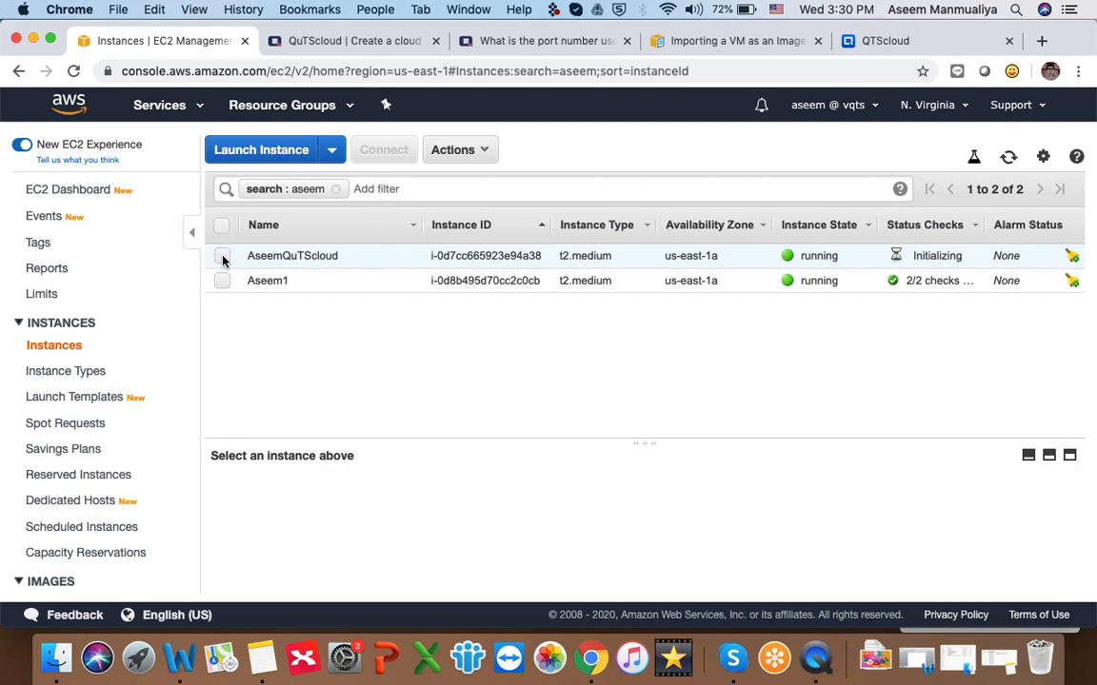
left_click(223, 257)
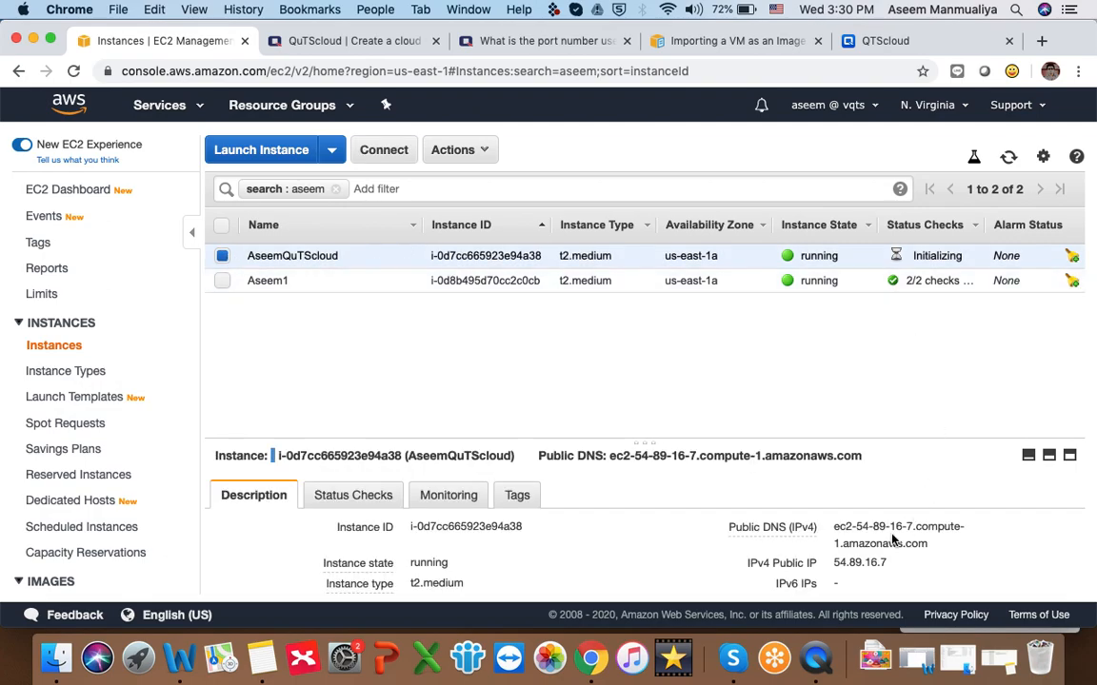
left_click(900, 564)
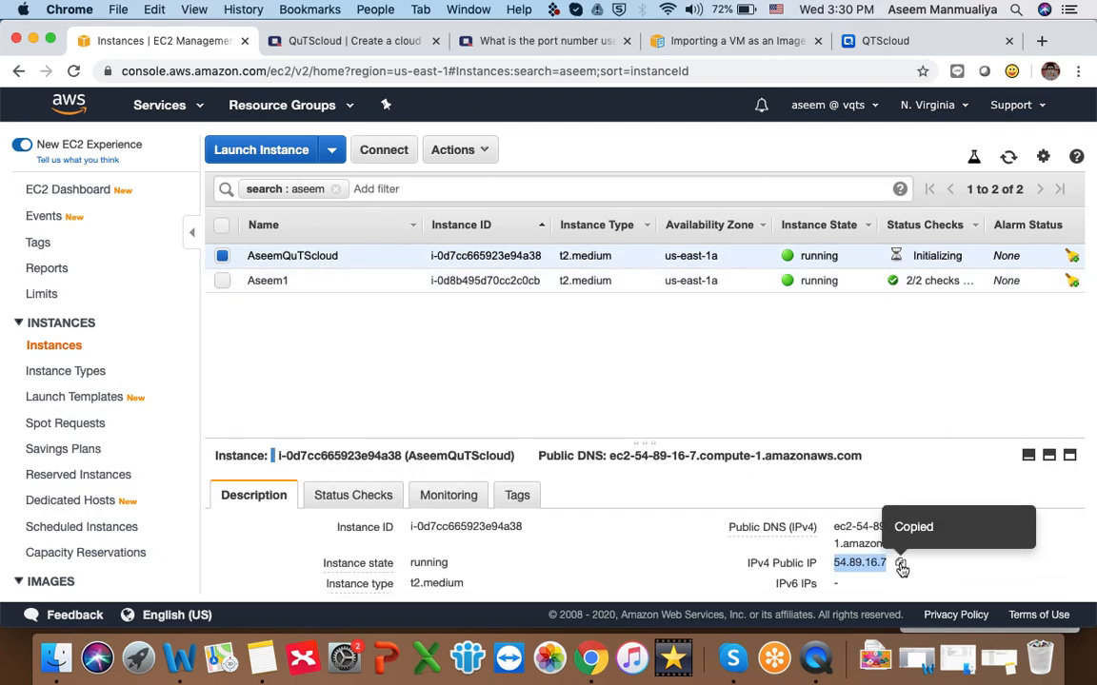
left_click(1047, 42)
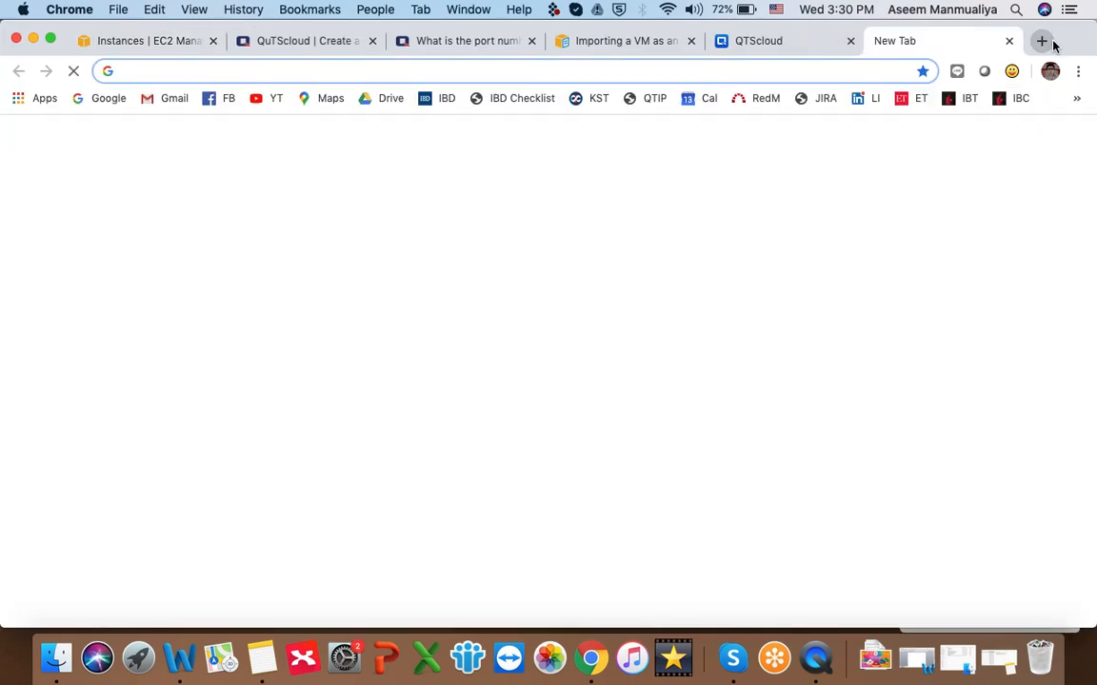
key("super+v")
key("Return")
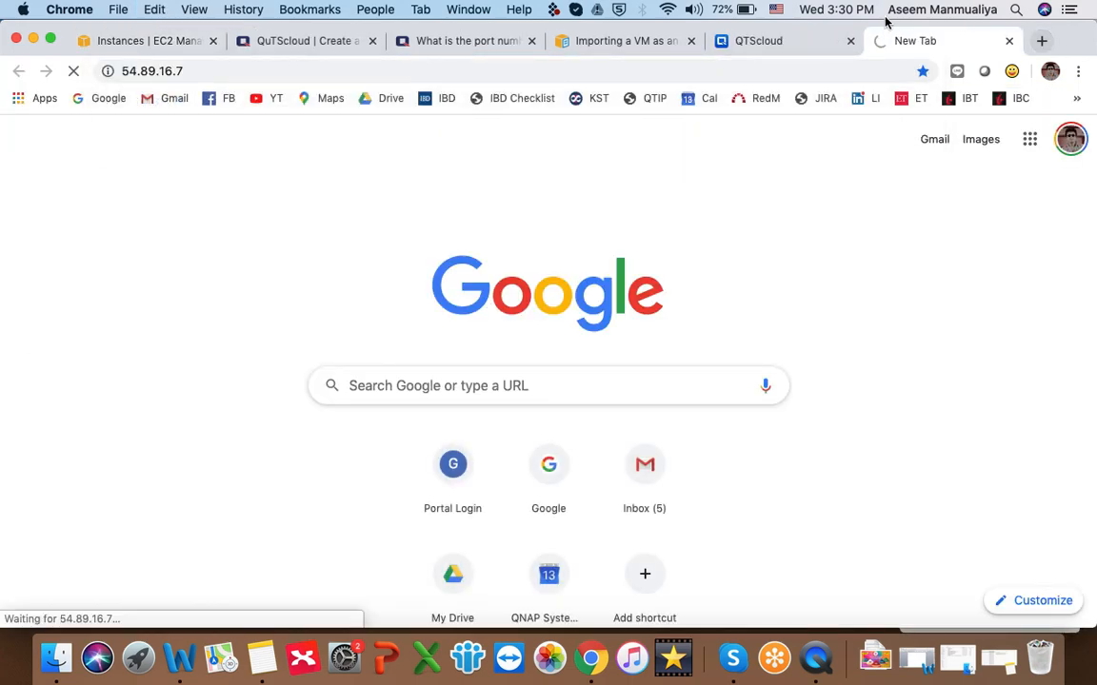
left_click(848, 42)
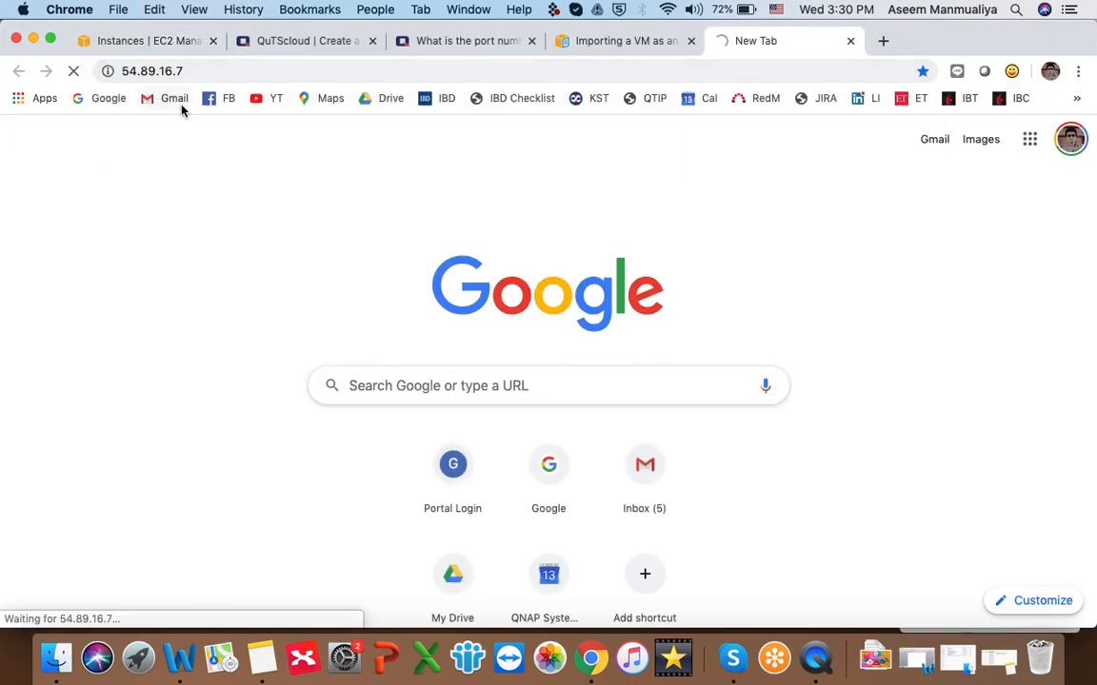
left_click(213, 63)
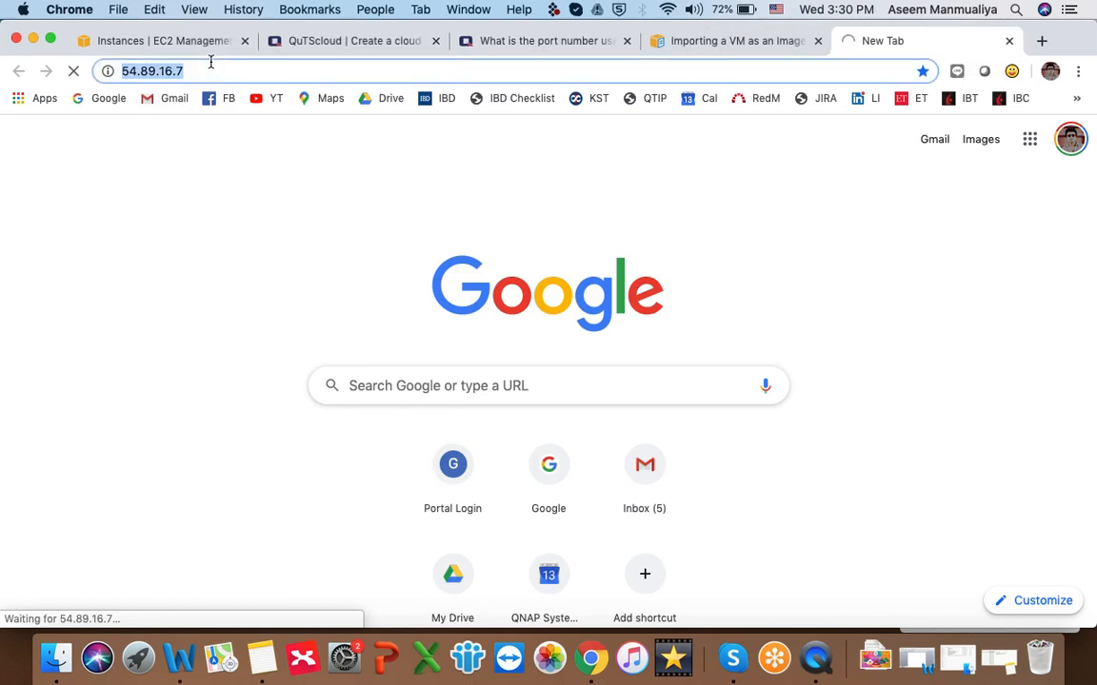
left_click(152, 70)
type("https")
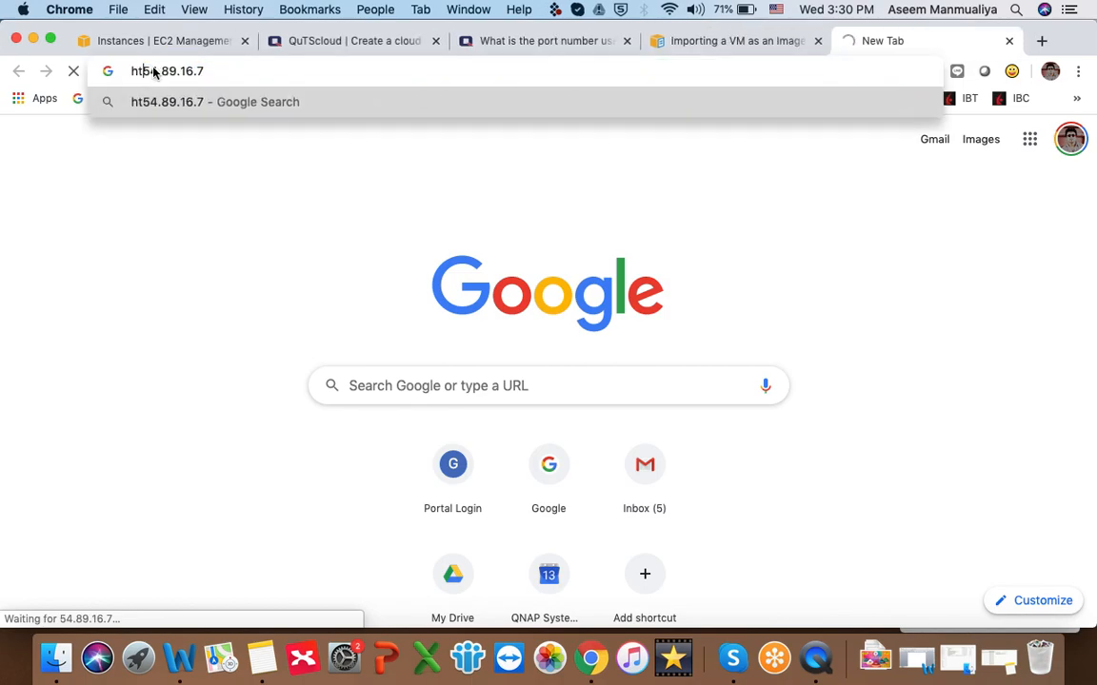
type("://")
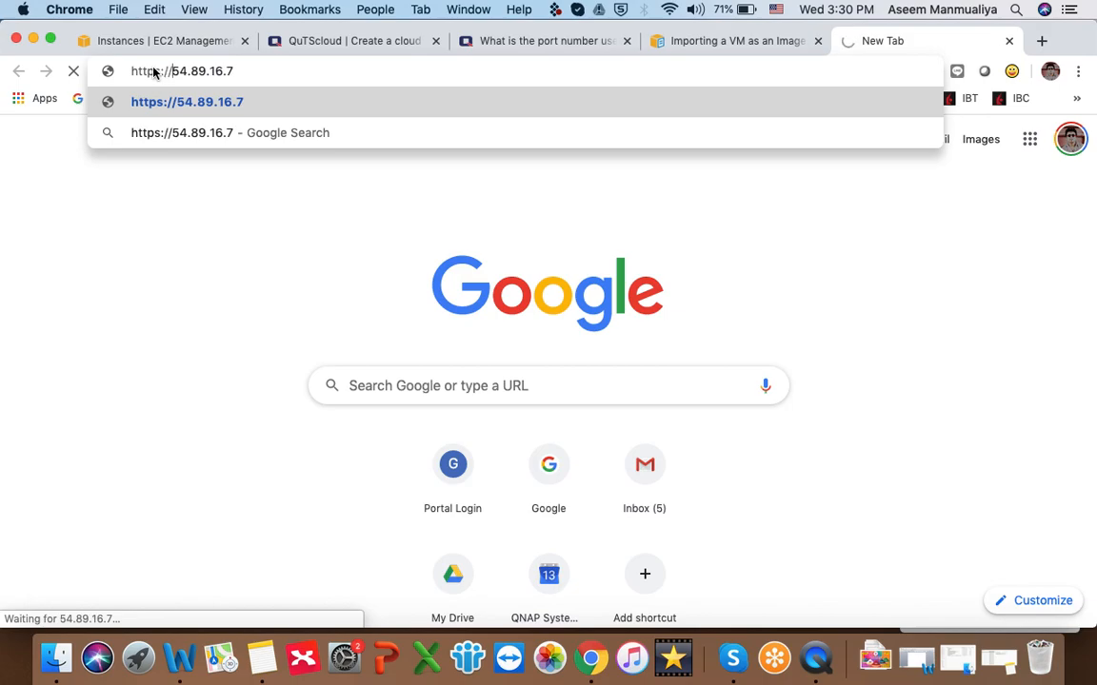
left_click(154, 101)
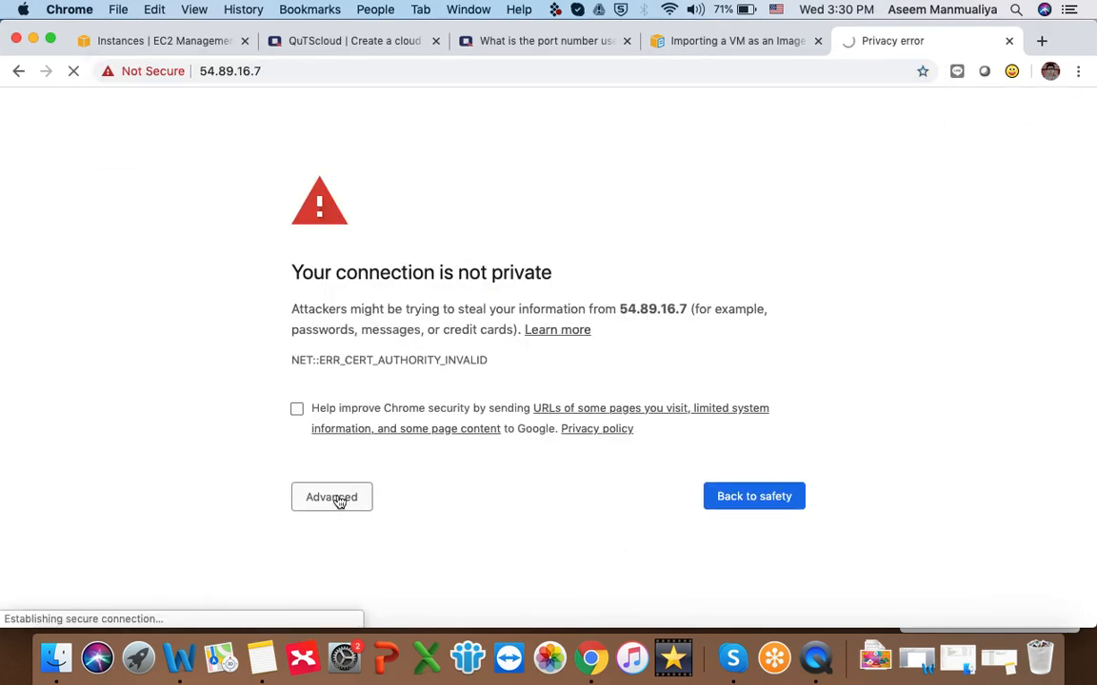
Step: Expand the privacy warning's advanced details and proceed to 54.89.16.7 despite the untrusted certificate
left_click(222, 68)
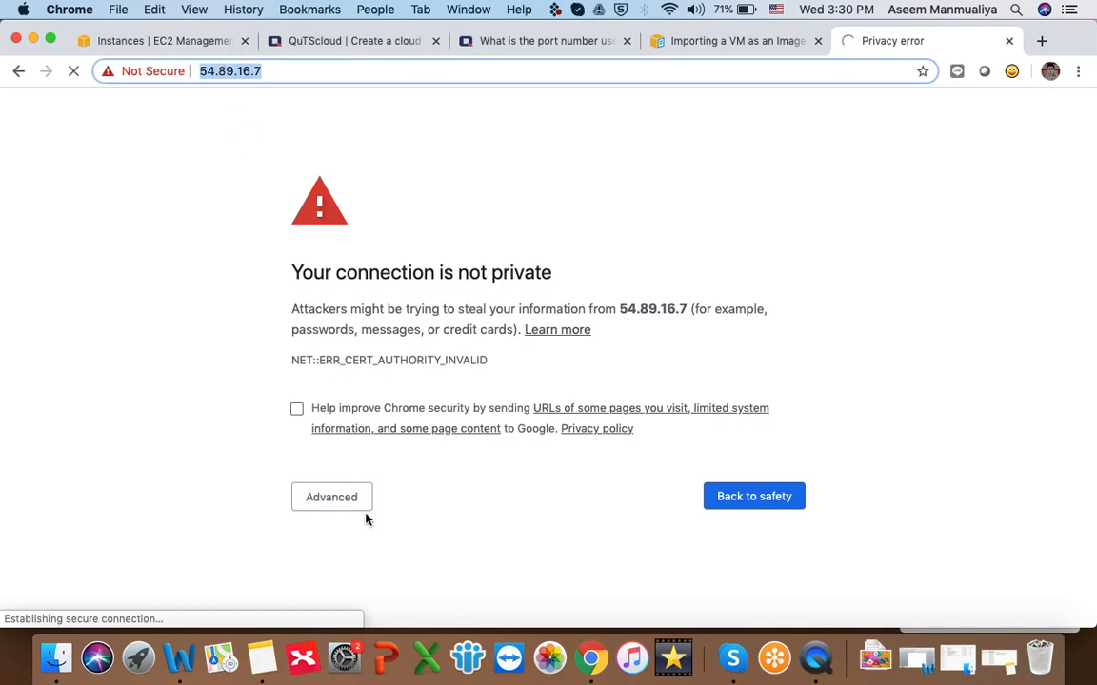
left_click(340, 500)
scroll(470, 516, "down", 1)
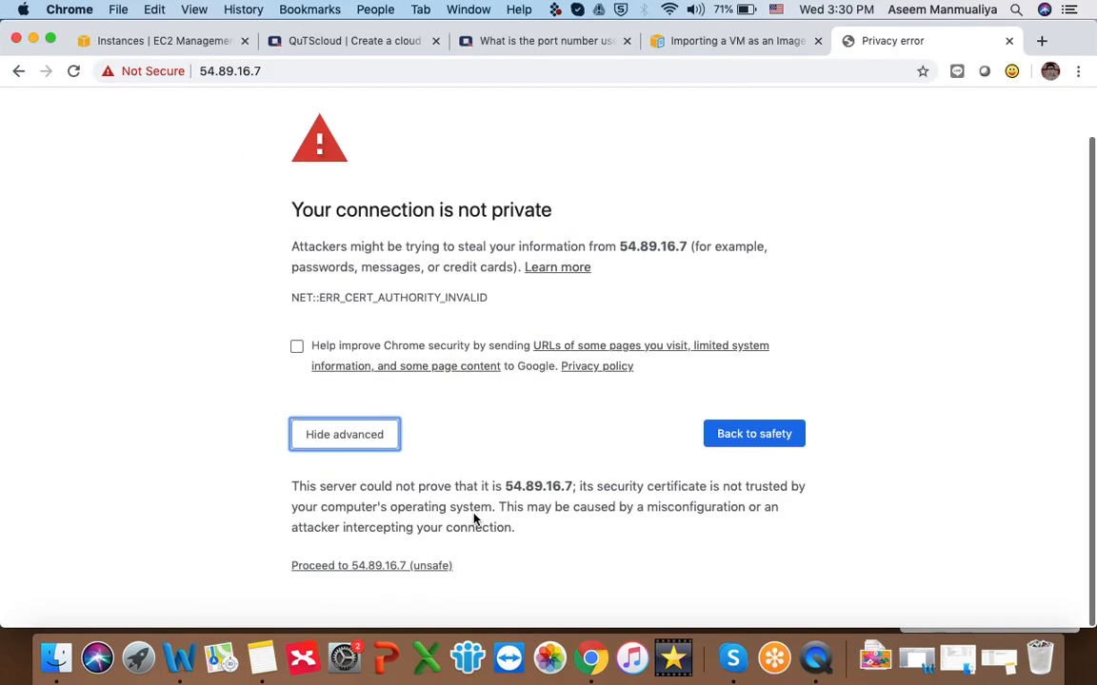
left_click(340, 574)
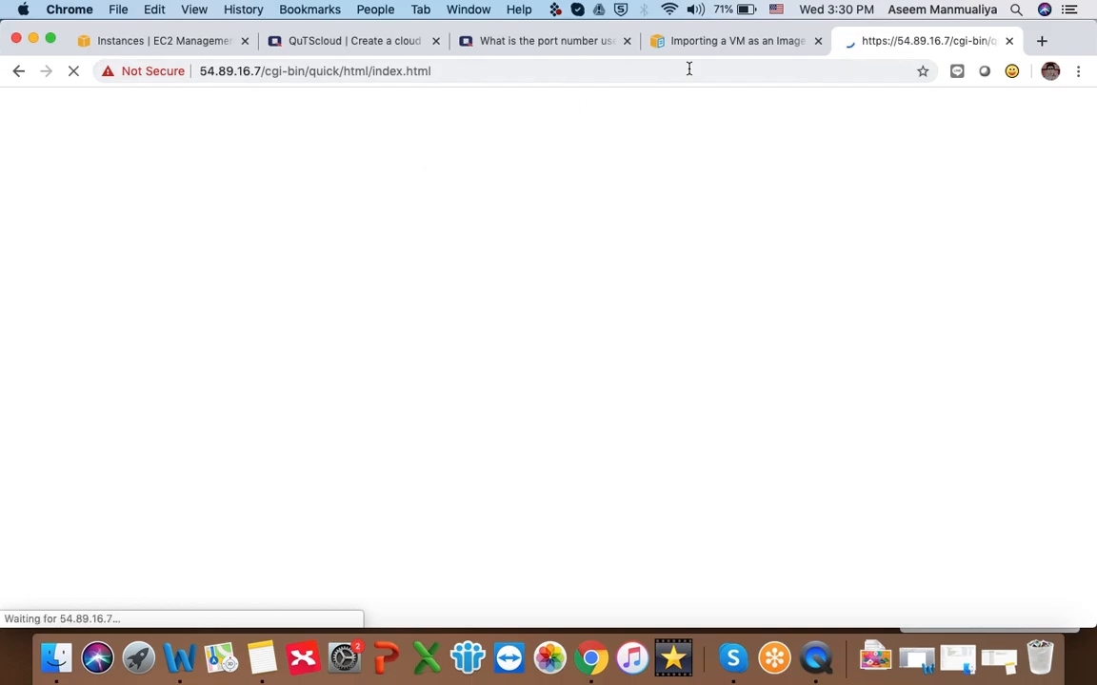
Step: Check the new instance's status checks and compare its IPv4 public IP with the address of the loading QTScloud page
left_click(202, 43)
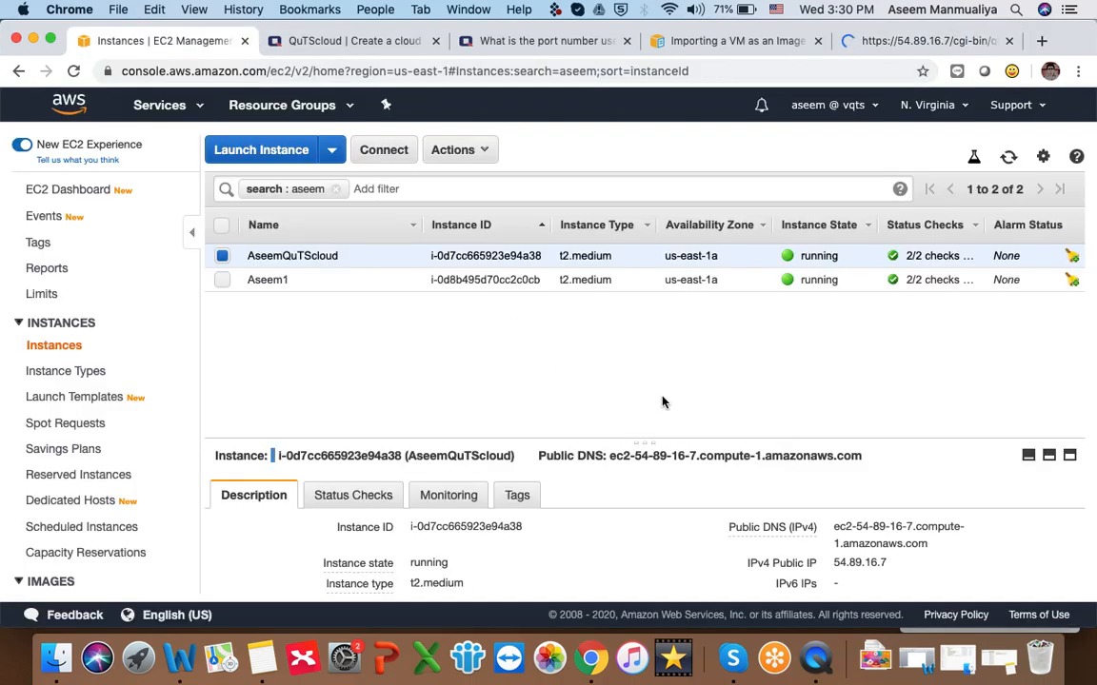
left_click(895, 41)
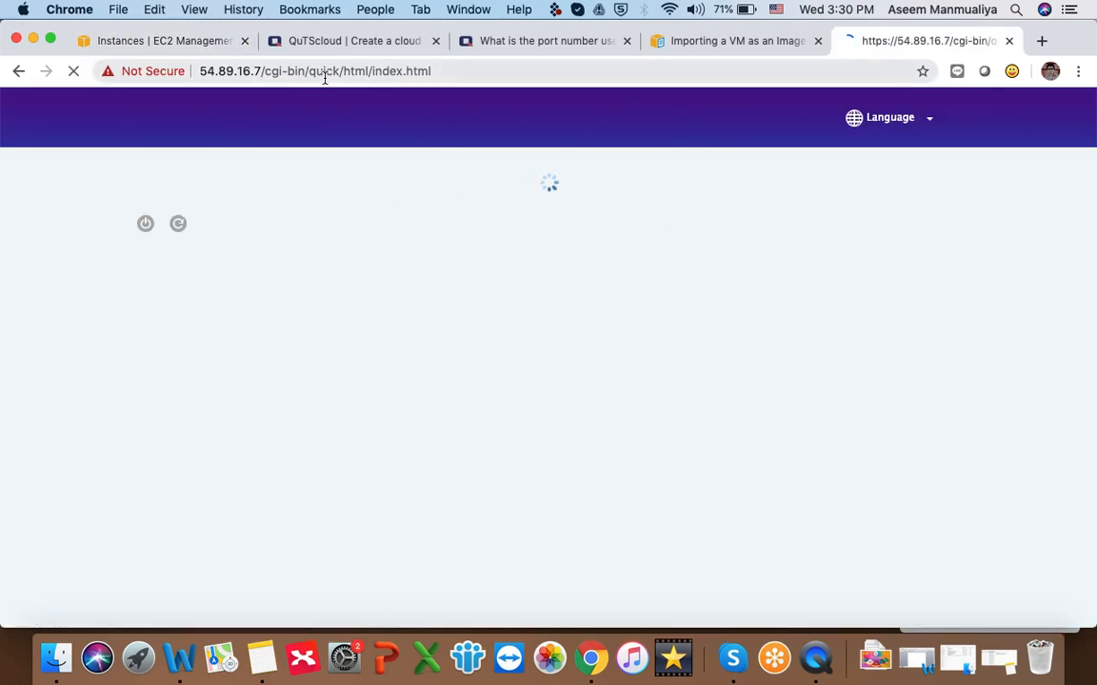
double_click(228, 69)
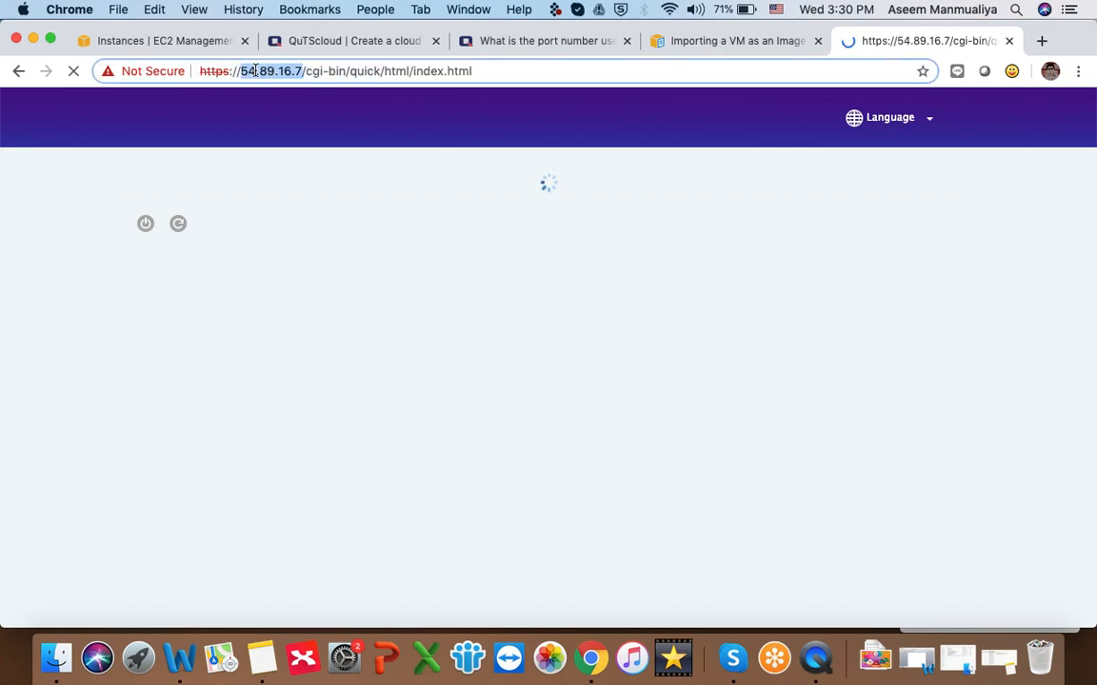
left_click(167, 40)
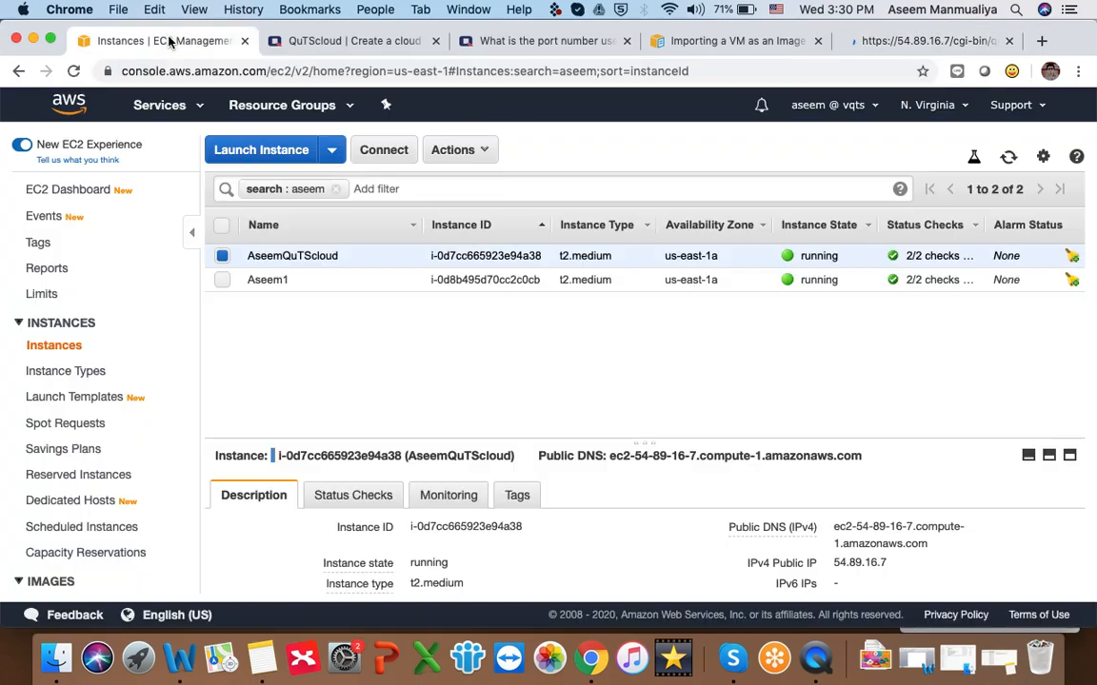
double_click(862, 563)
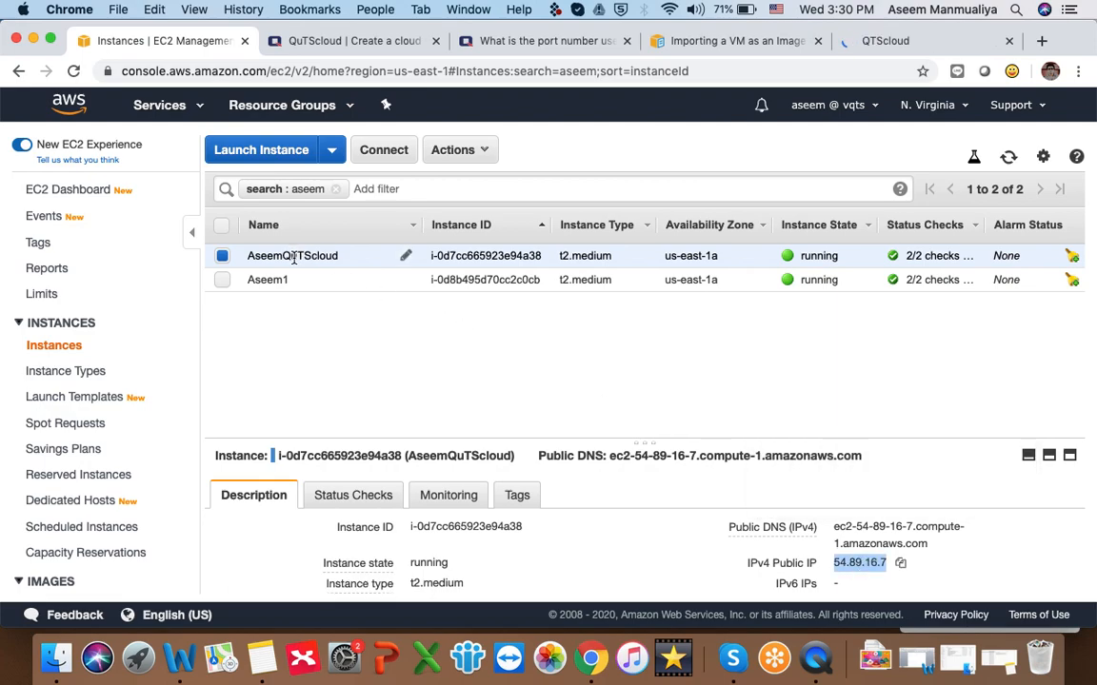
left_click(885, 43)
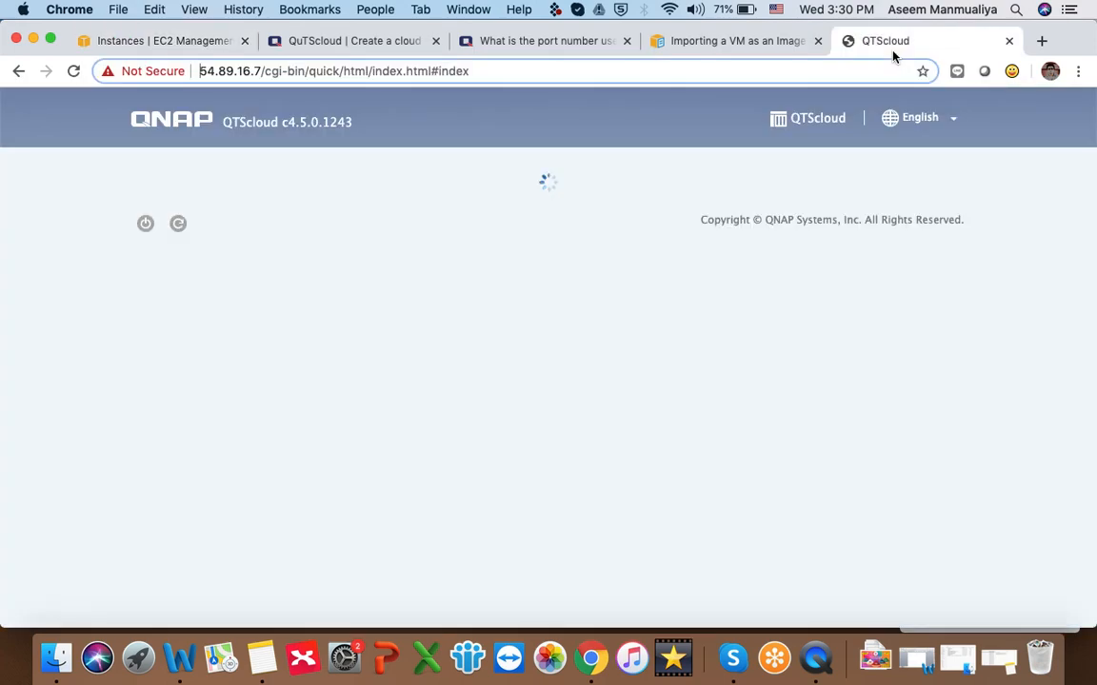